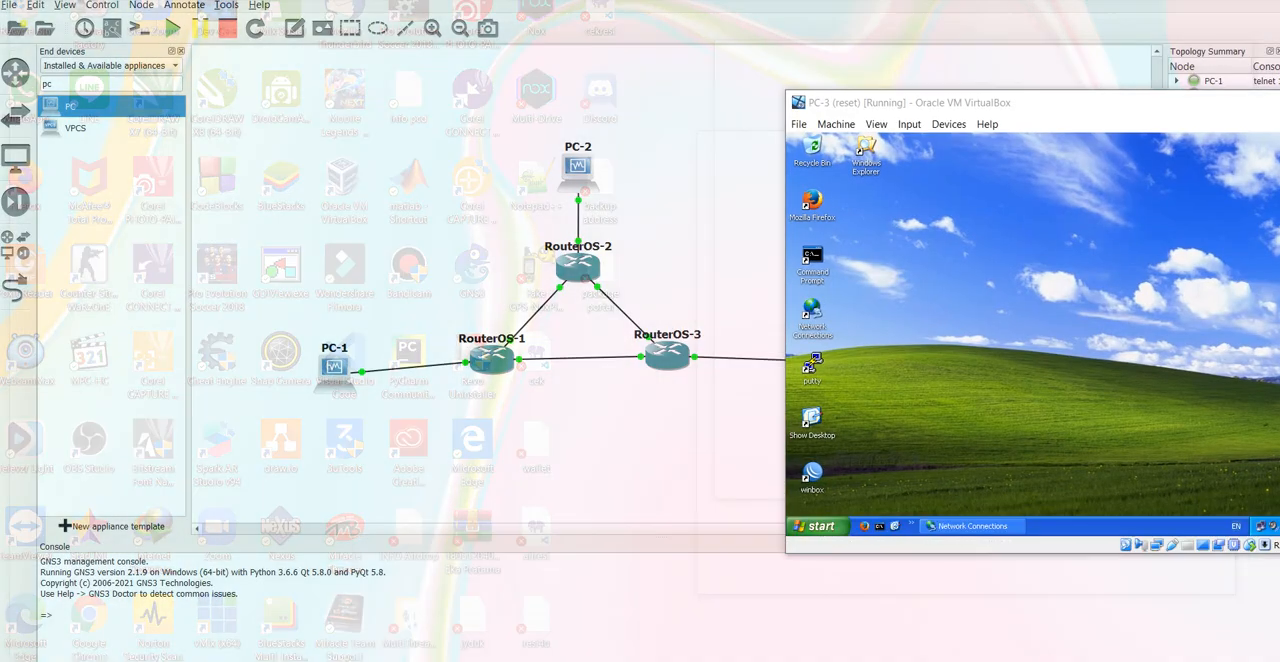
Step: Bring up the PC-3 virtual machine in front of the other PCs, and switch to the browser's lab module at the client IP table
{"action": "left_click", "coordinate": [1190, 612]}
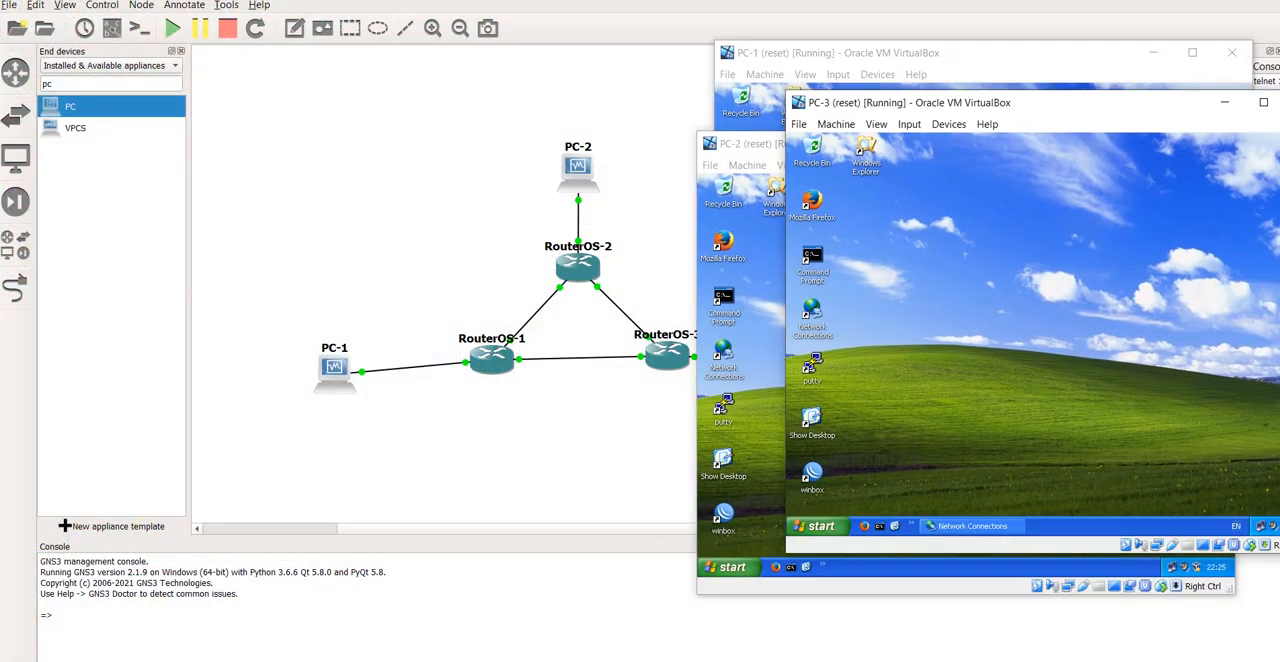
{"action": "left_click_drag", "start_coordinate": [1000, 102], "coordinate": [842, 203]}
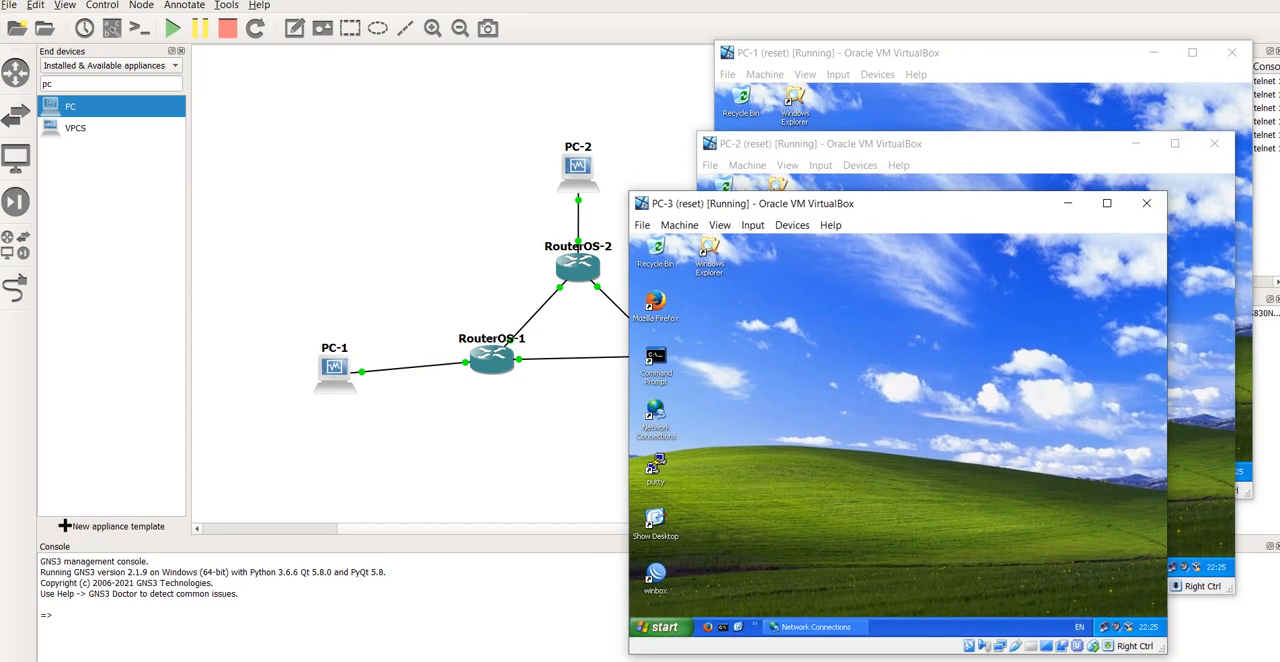
{"action": "key", "text": "alt+Tab"}
{"action": "key", "text": "alt+Tab"}
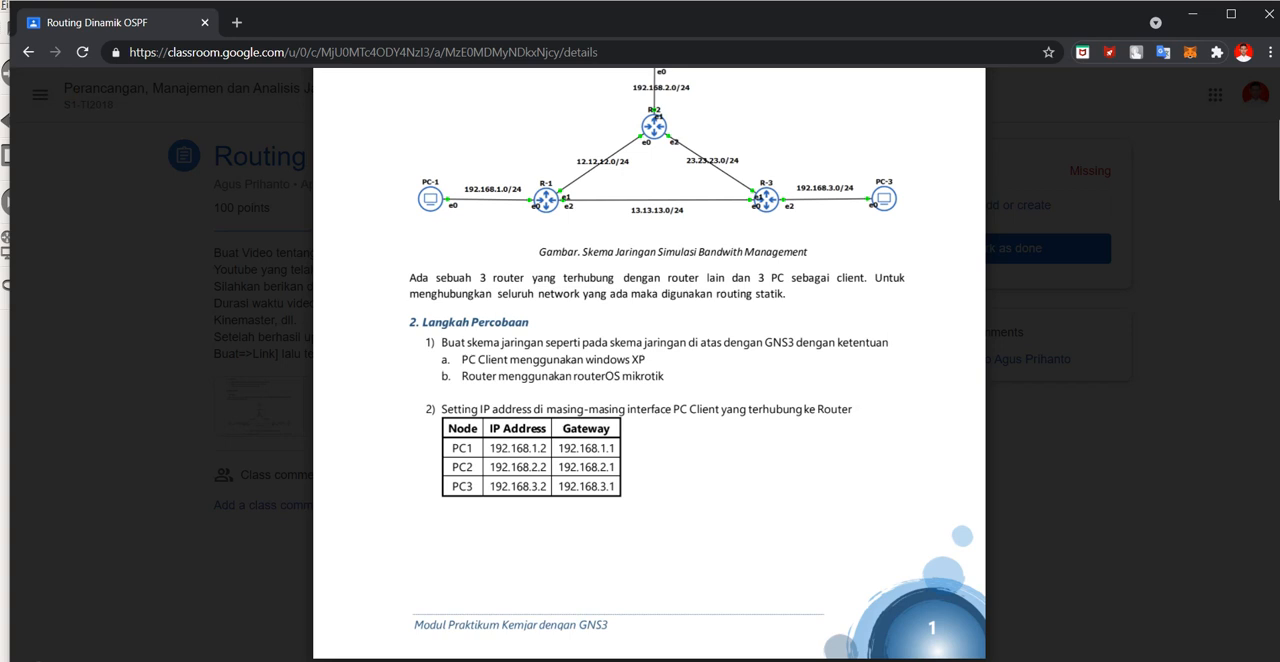
{"action": "scroll", "coordinate": [649, 365], "scroll_direction": "down", "scroll_amount": 1}
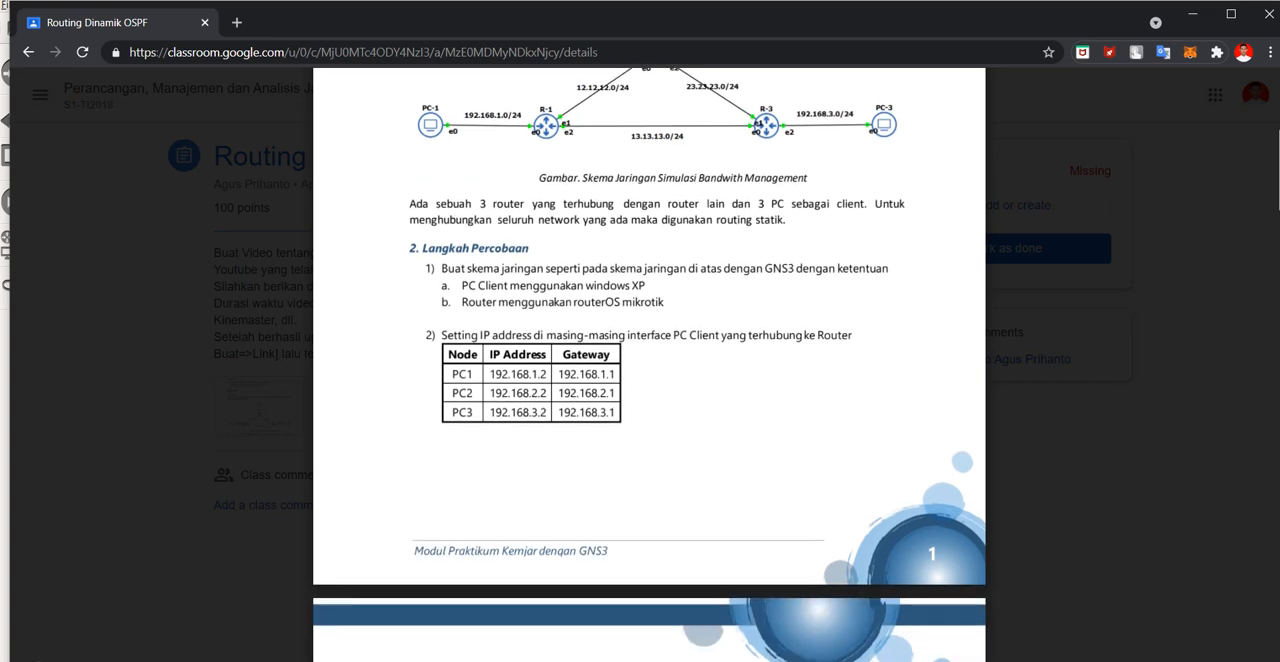
Step: Check PC-1's Local Area Connection TCP/IP settings against the module's client IP table, then accept and close its network dialogs
{"action": "mouse_move", "coordinate": [798, 660]}
{"action": "left_click", "coordinate": [926, 606]}
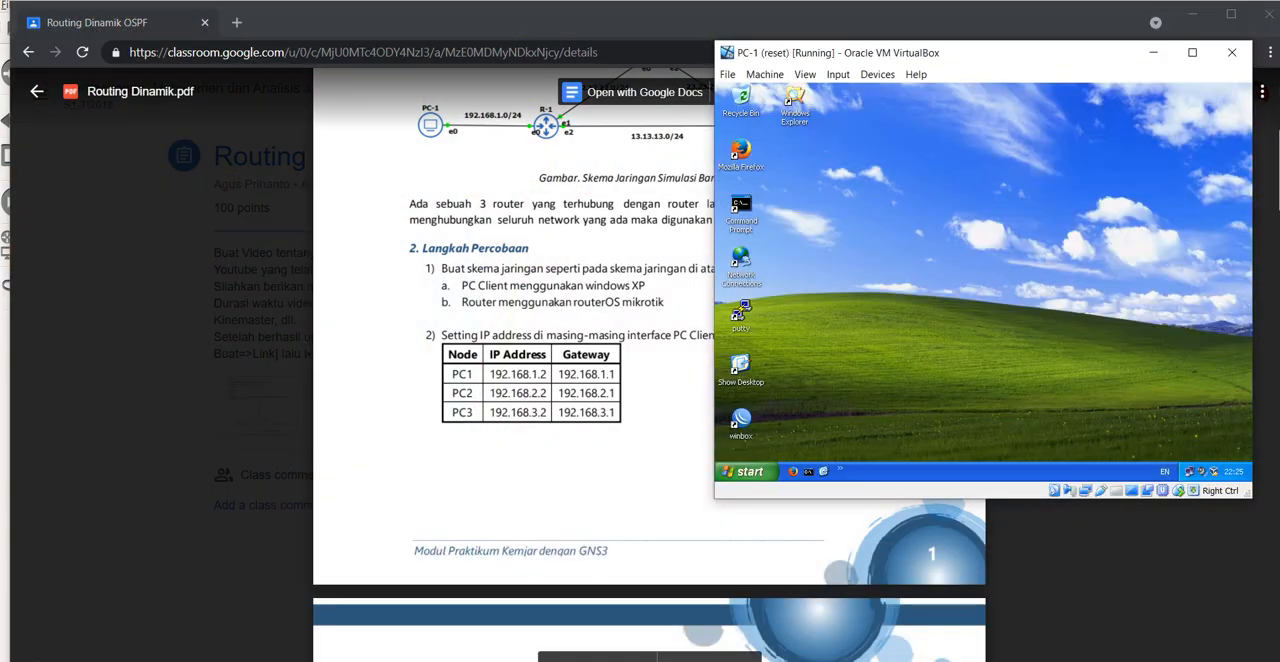
{"action": "left_click", "coordinate": [1190, 471]}
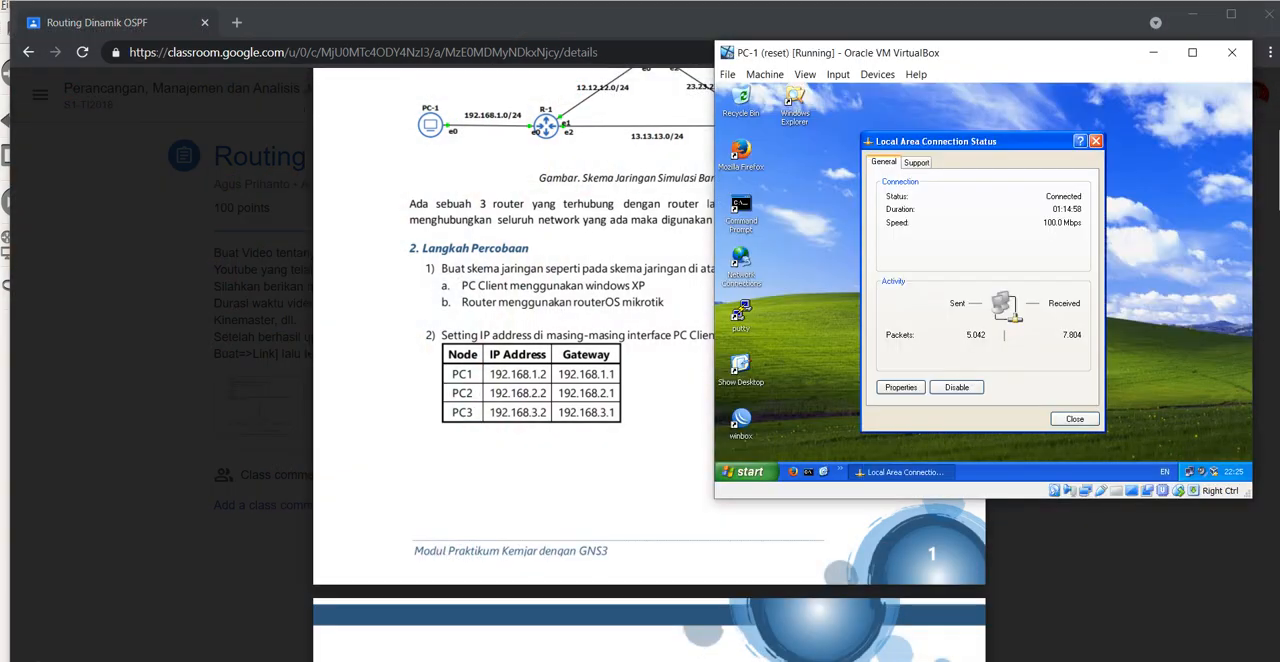
{"action": "left_click", "coordinate": [900, 387]}
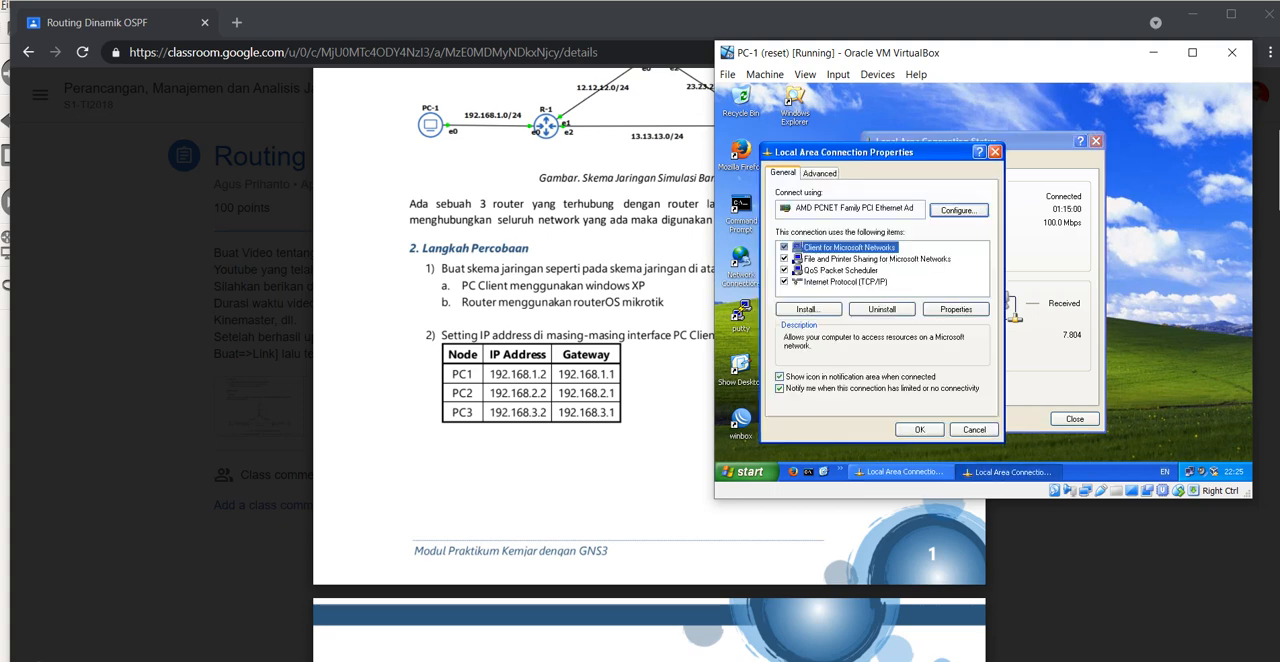
{"action": "left_click", "coordinate": [846, 282]}
{"action": "left_click", "coordinate": [956, 309]}
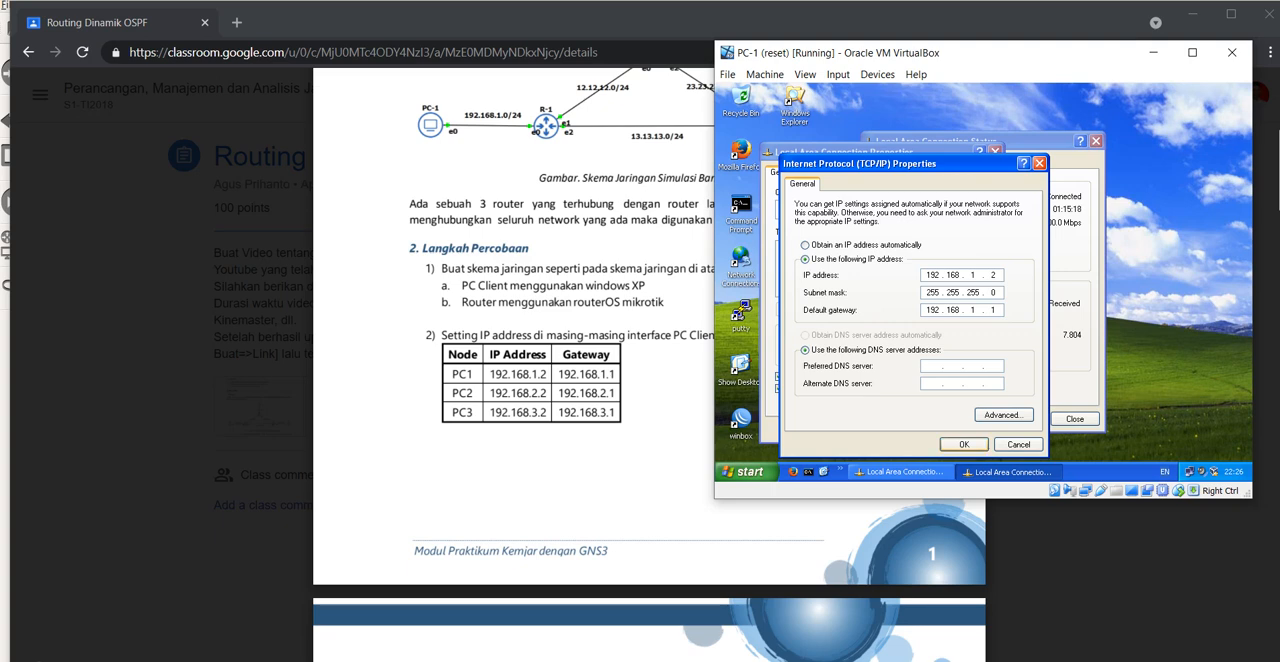
{"action": "left_click", "coordinate": [964, 444]}
{"action": "left_click", "coordinate": [919, 431]}
{"action": "left_click", "coordinate": [1074, 419]}
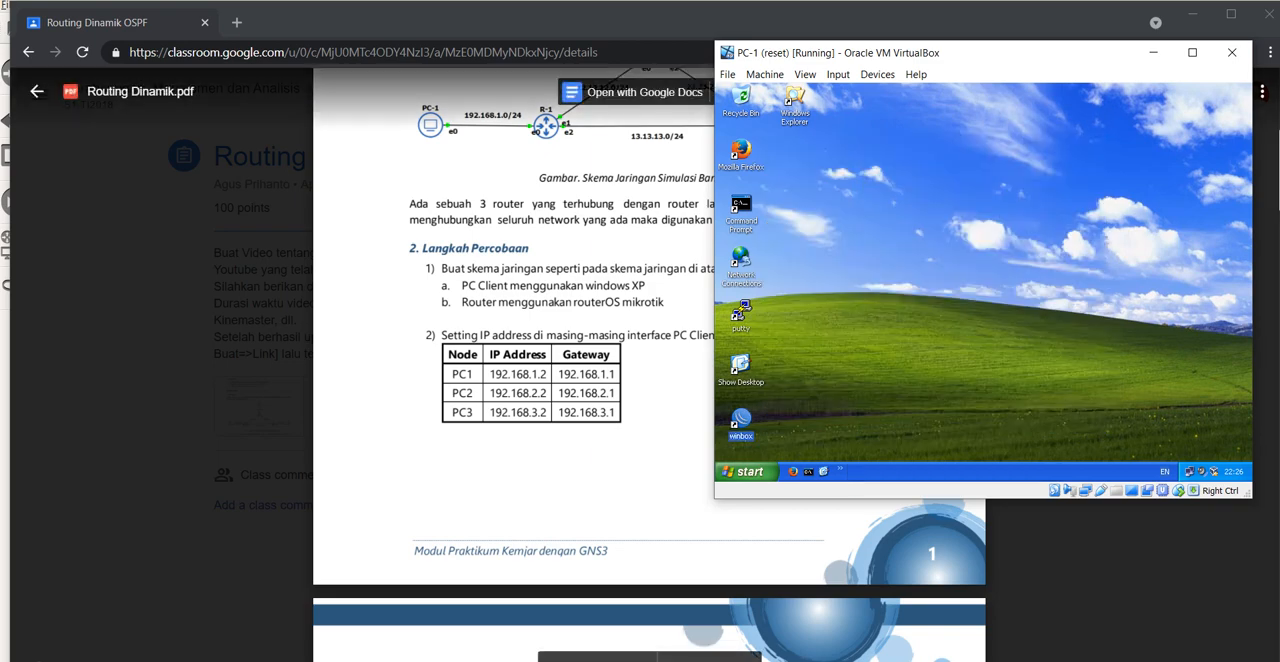
Step: Check PC-2's Local Area Connection TCP/IP settings against the module's PC2 row, accepting and closing its network dialogs
{"action": "mouse_move", "coordinate": [797, 660]}
{"action": "left_click", "coordinate": [1053, 612]}
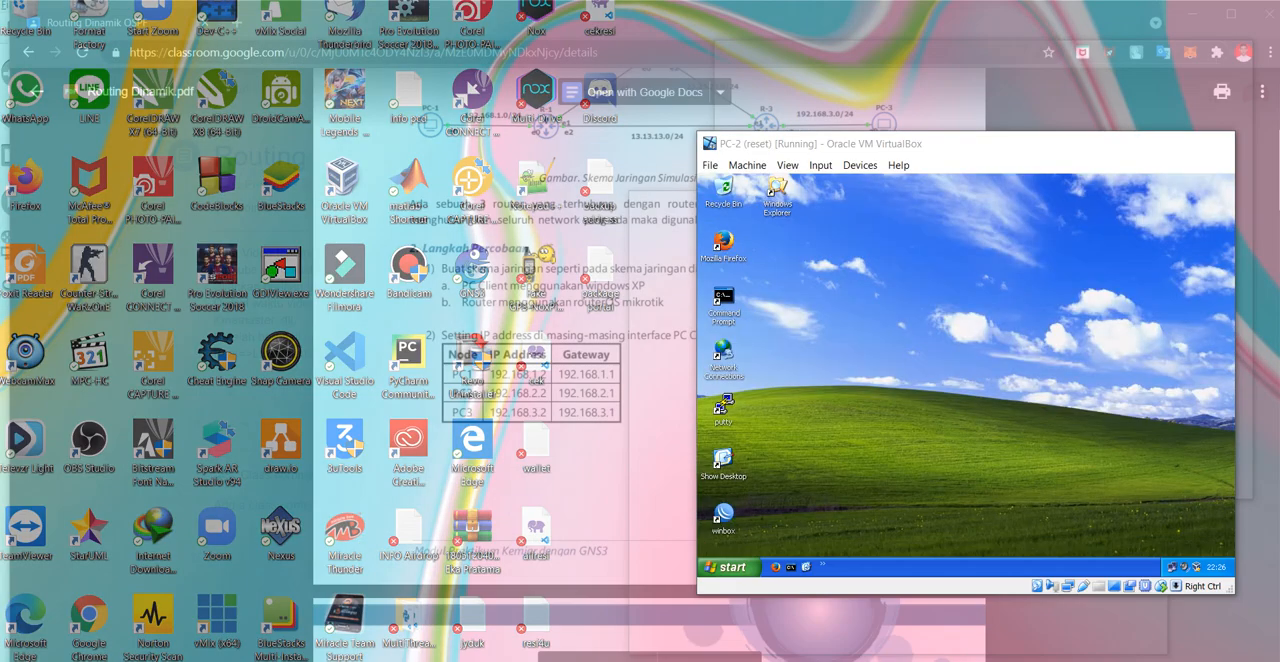
{"action": "double_click", "coordinate": [1172, 567]}
{"action": "left_click", "coordinate": [883, 481]}
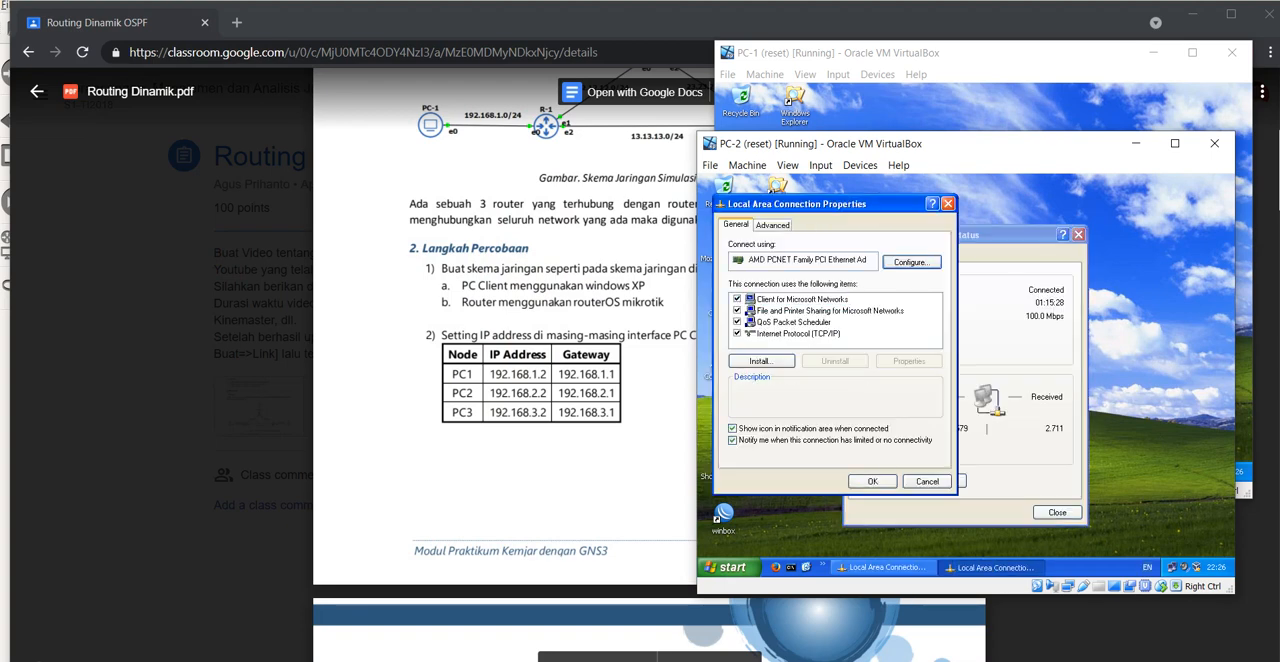
{"action": "left_click", "coordinate": [798, 334]}
{"action": "left_click", "coordinate": [909, 361]}
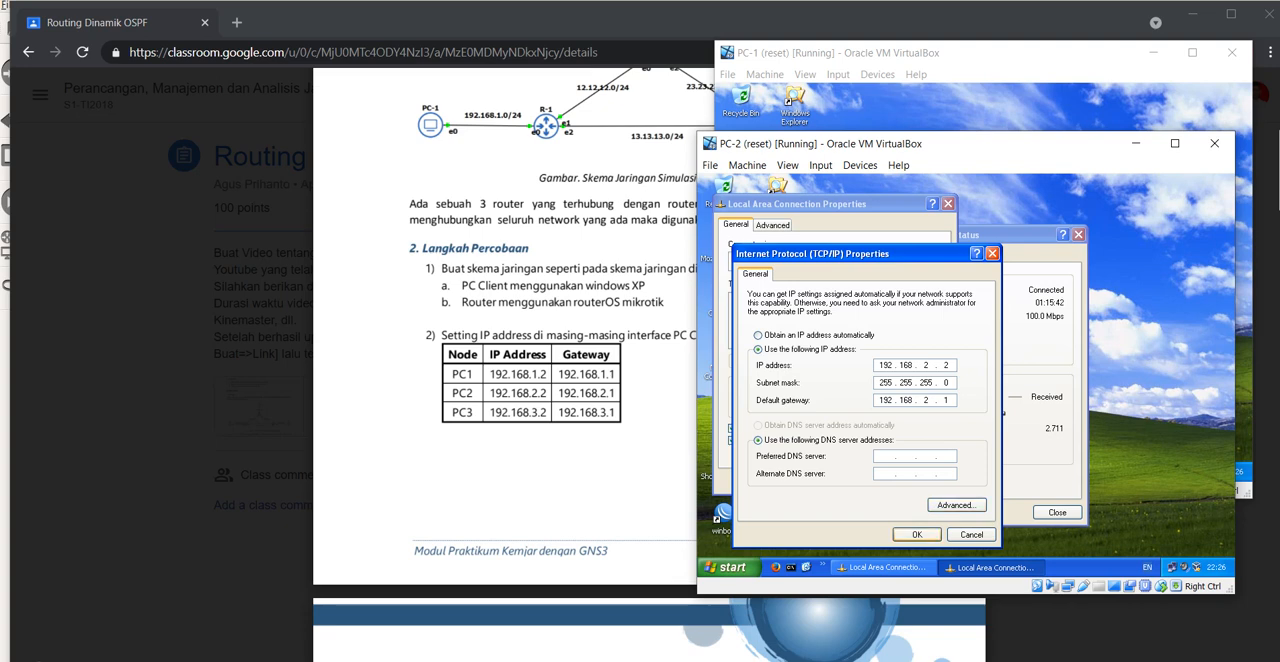
{"action": "key", "text": "Return"}
{"action": "key", "text": "Return"}
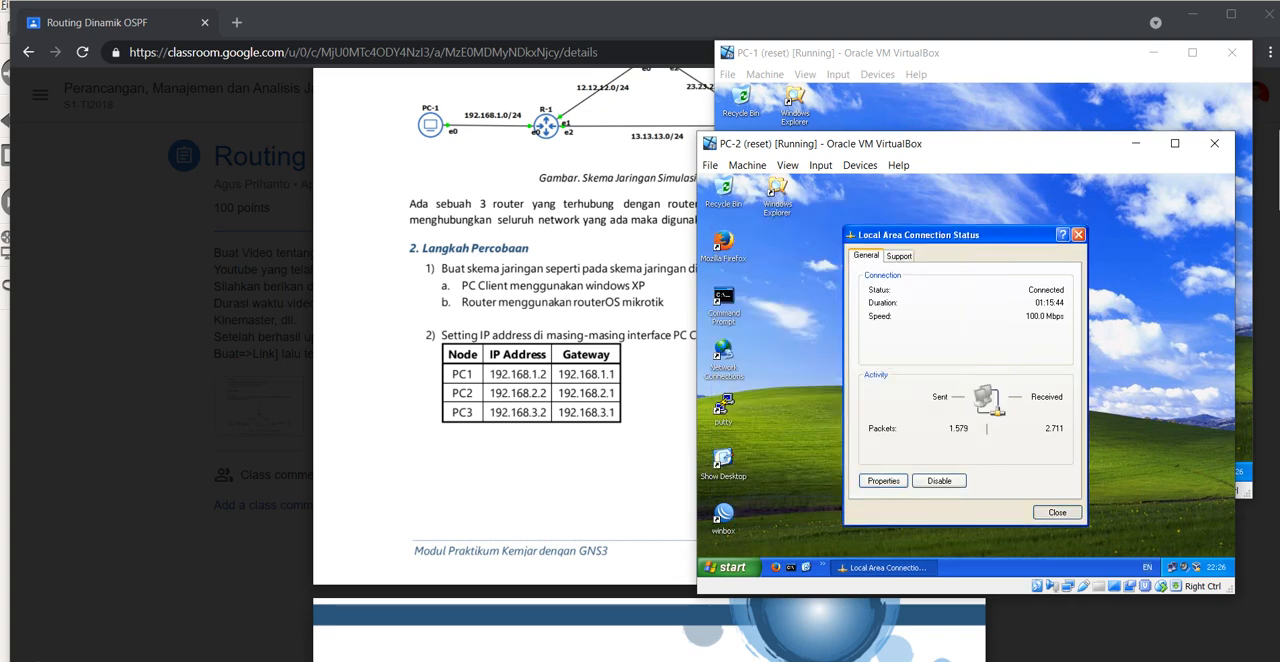
{"action": "key", "text": "Return"}
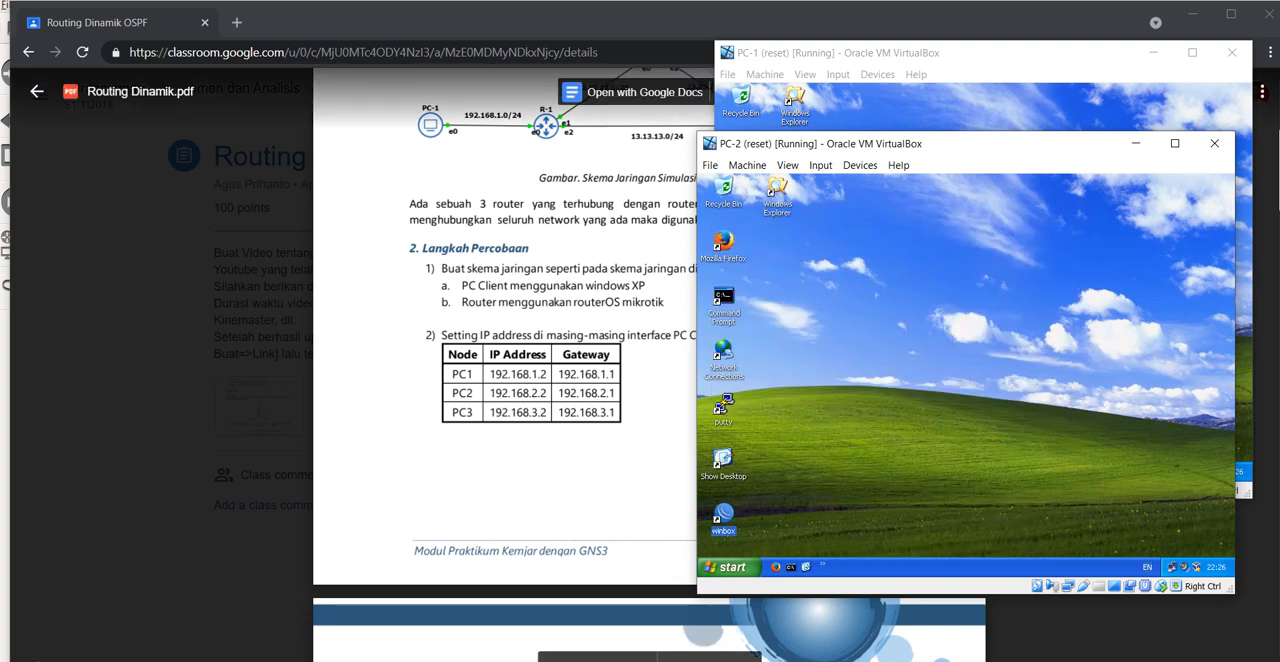
Step: Check PC-3's Local Area Connection TCP/IP settings against the module's PC3 row, accepting and closing its network dialogs
{"action": "mouse_move", "coordinate": [804, 660]}
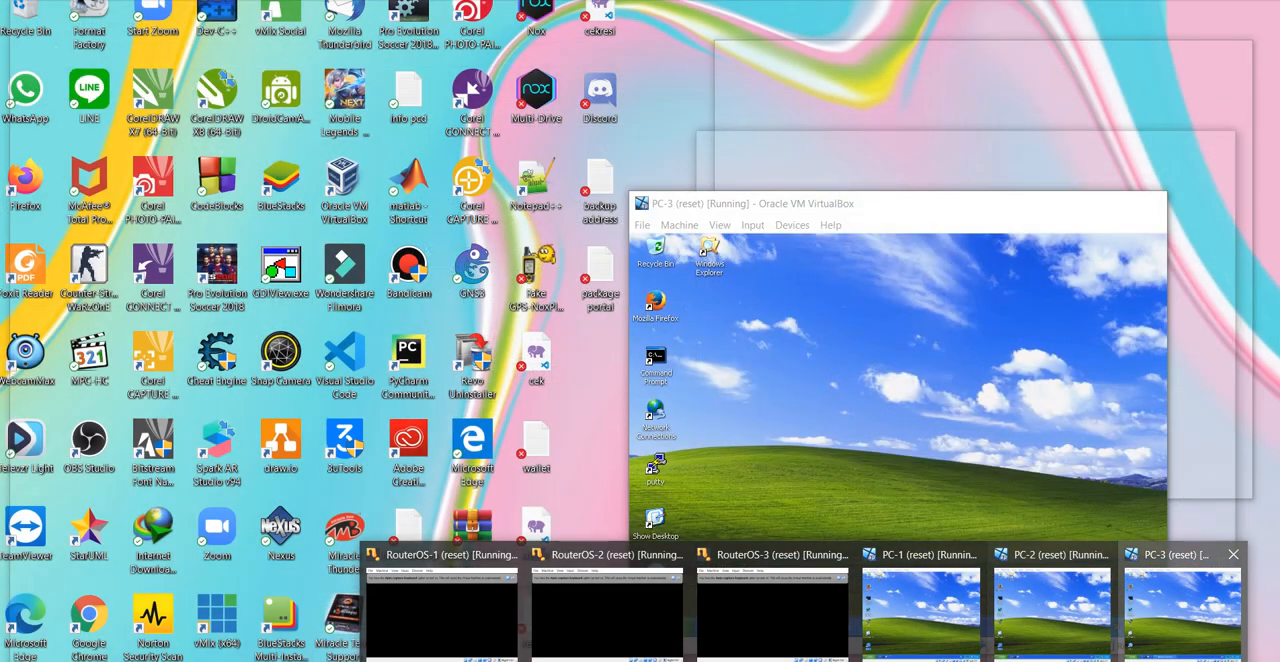
{"action": "left_click", "coordinate": [1180, 605]}
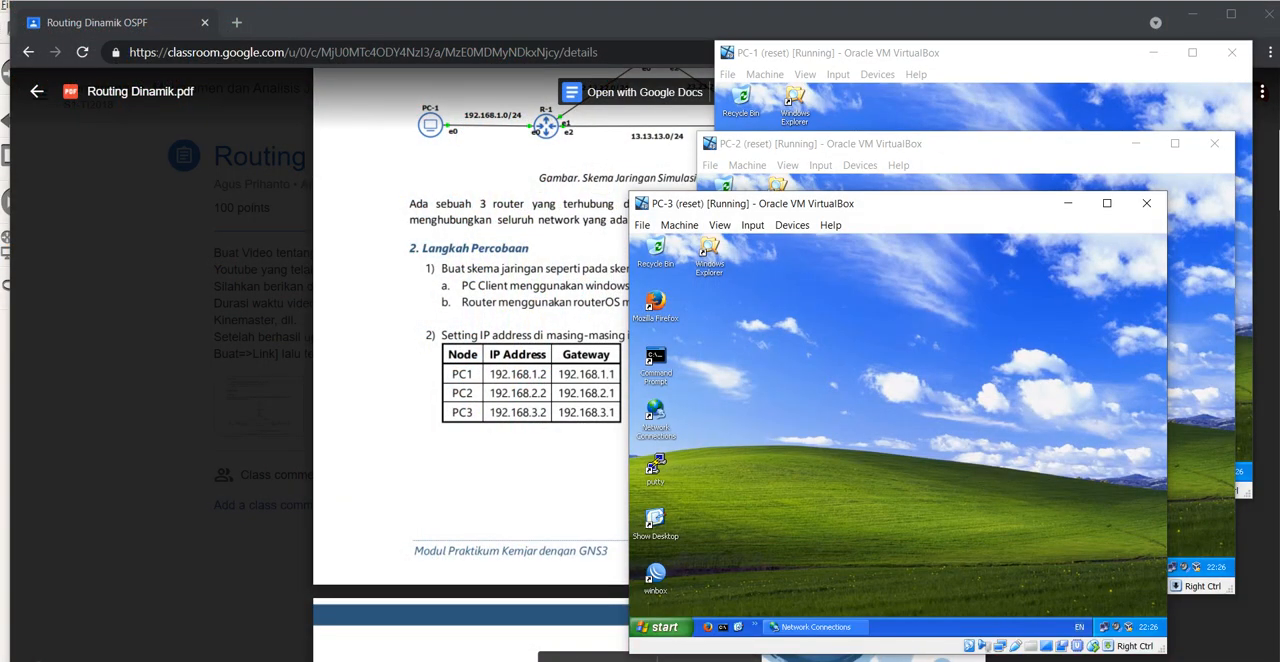
{"action": "double_click", "coordinate": [1104, 627]}
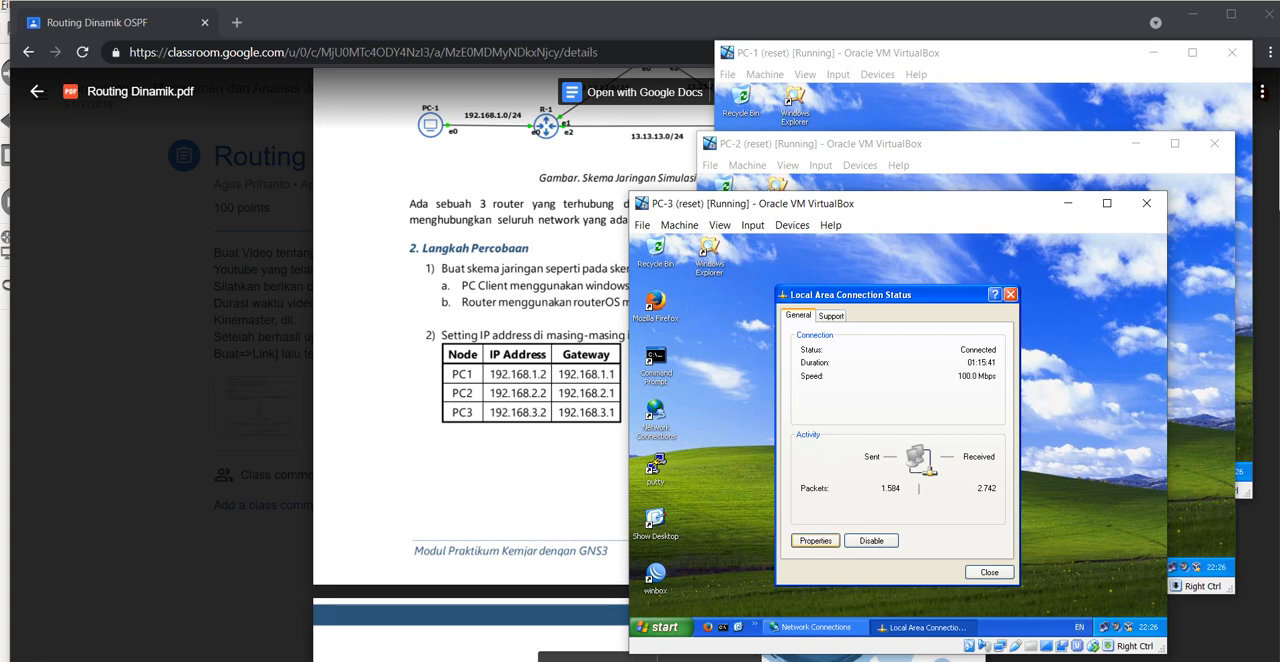
{"action": "left_click", "coordinate": [815, 540]}
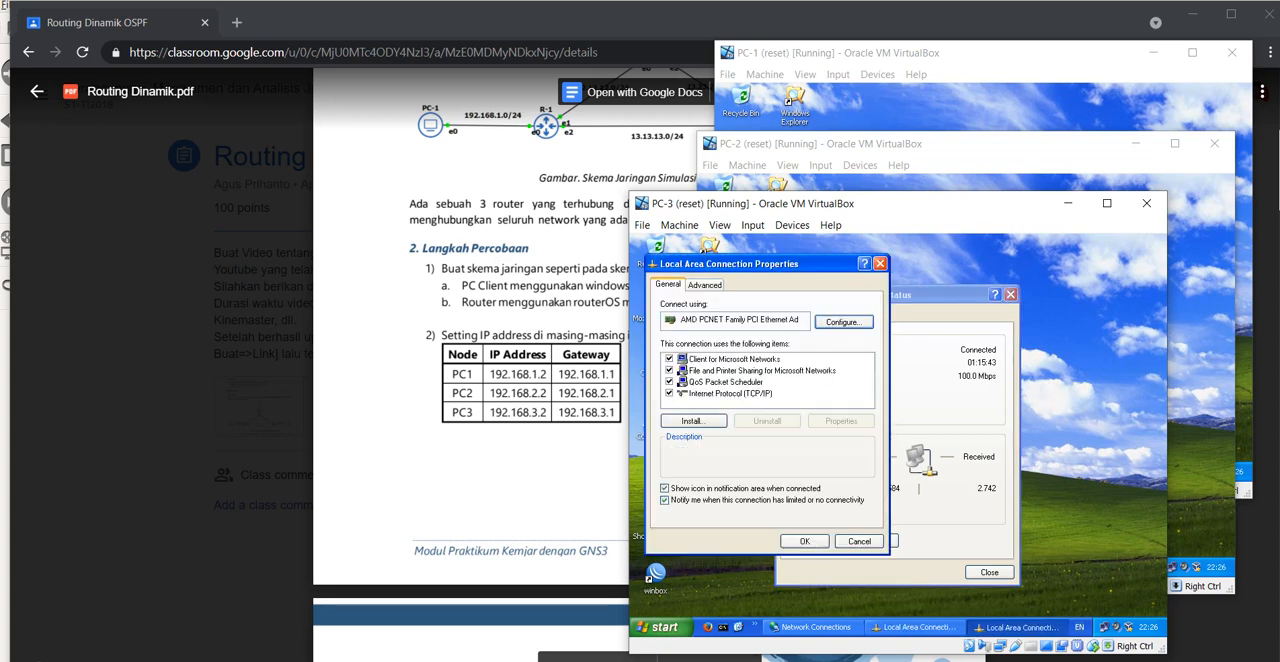
{"action": "left_click", "coordinate": [730, 393]}
{"action": "left_click", "coordinate": [840, 421]}
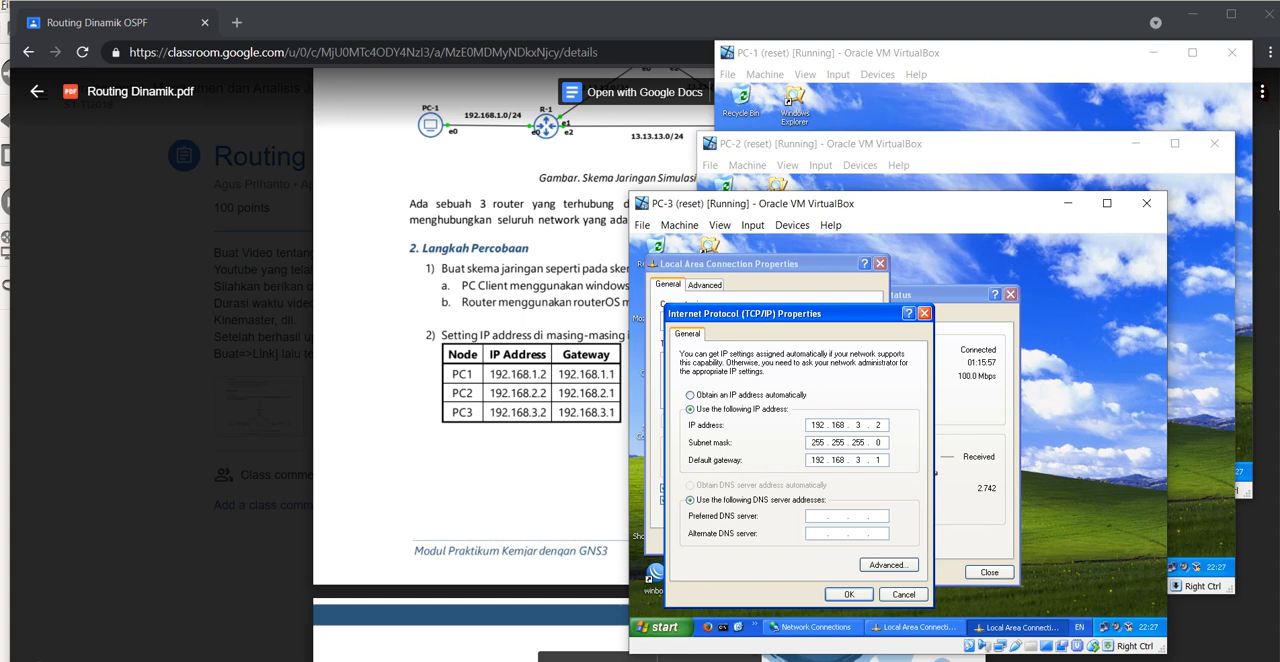
{"action": "left_click", "coordinate": [849, 594]}
{"action": "left_click", "coordinate": [805, 541]}
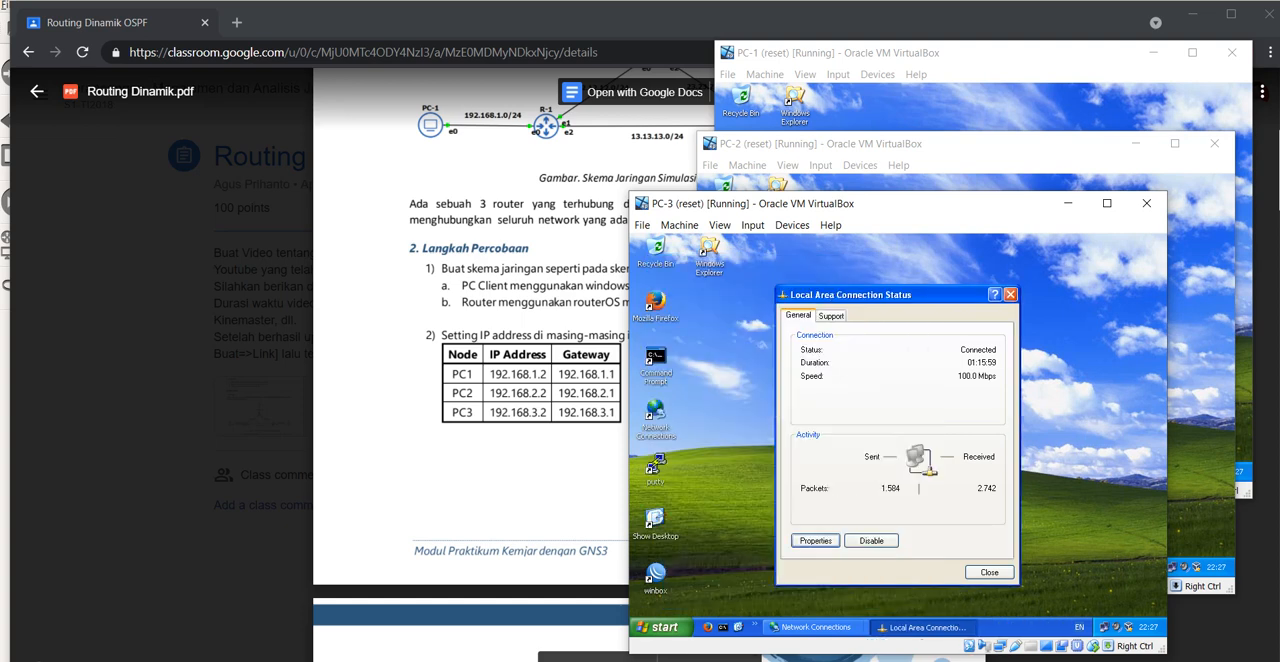
{"action": "left_click", "coordinate": [989, 572]}
Step: Show the router interface IP address table under instruction 3 of the lab module in the browser
{"action": "scroll", "coordinate": [520, 430], "scroll_direction": "down", "scroll_amount": 3}
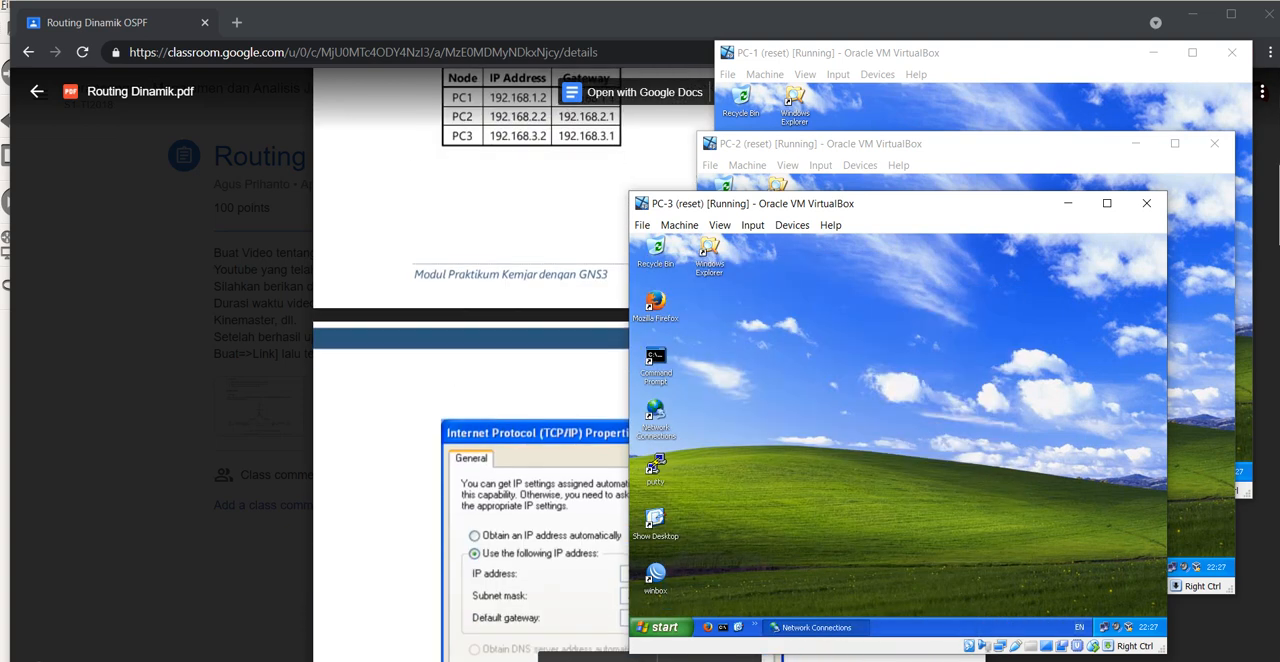
{"action": "left_click", "coordinate": [520, 430]}
{"action": "scroll", "coordinate": [650, 430], "scroll_direction": "down", "scroll_amount": 2}
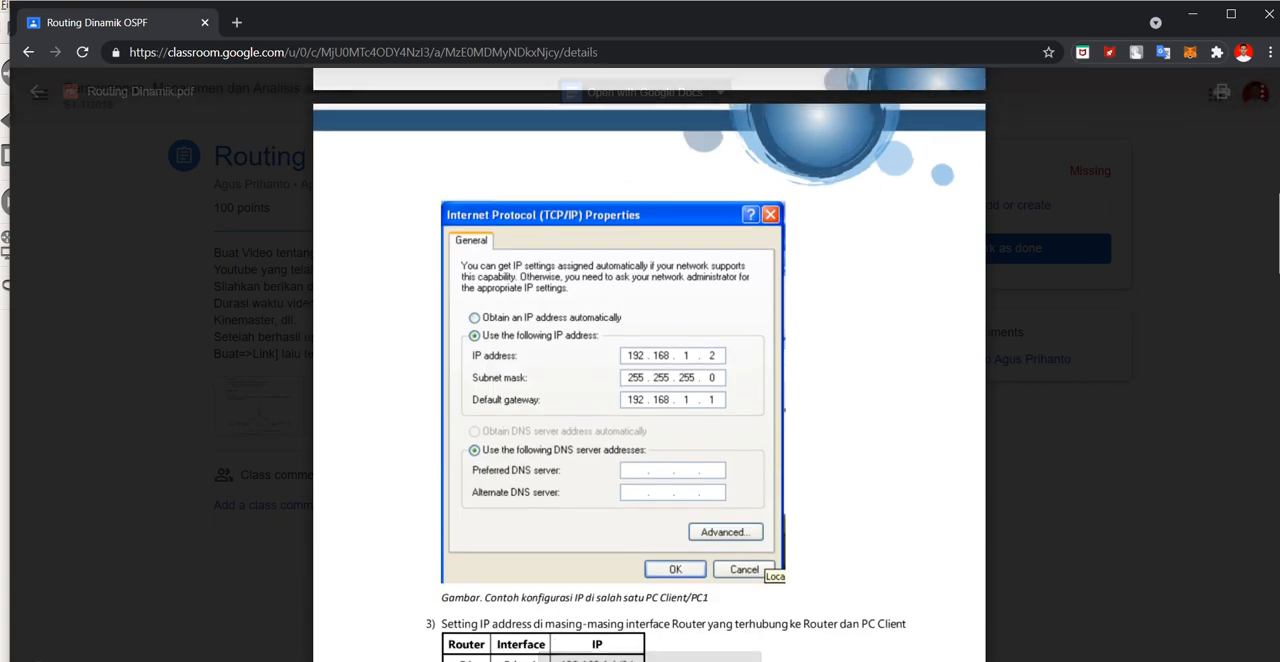
{"action": "scroll", "coordinate": [650, 365], "scroll_direction": "down", "scroll_amount": 2}
{"action": "scroll", "coordinate": [650, 365], "scroll_direction": "down", "scroll_amount": 2}
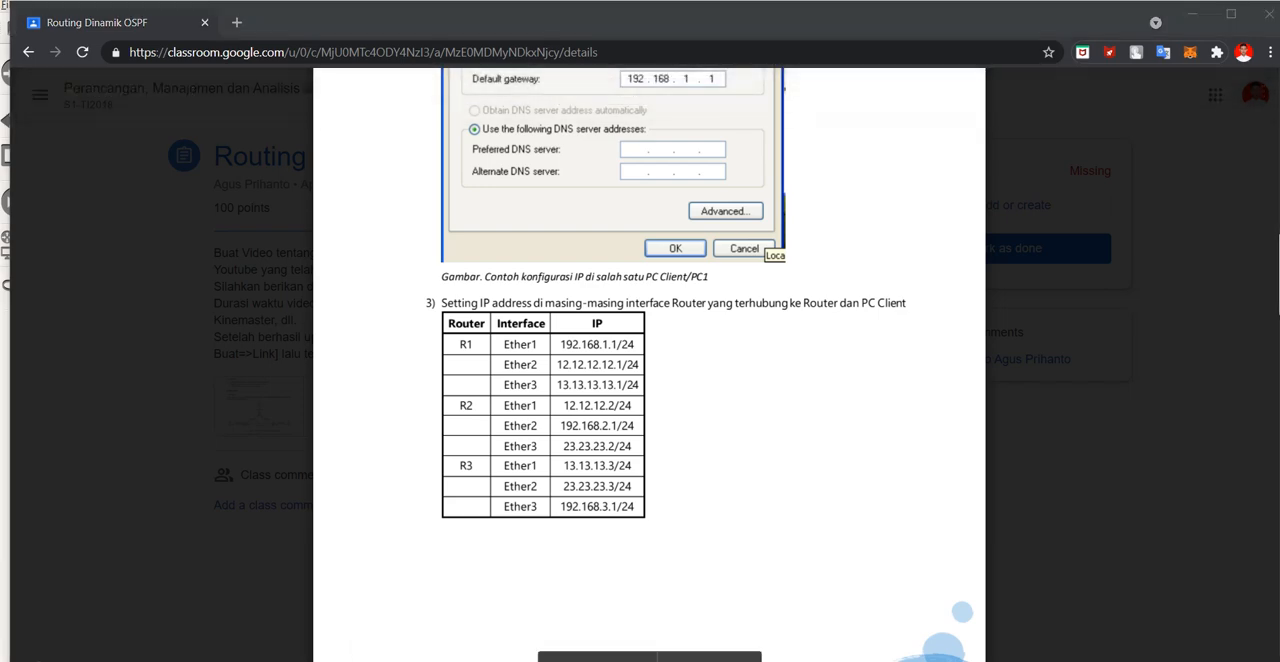
Step: On PC-1, launch WinBox and connect as admin to the discovered MikroTik router at 192.168.1.1
{"action": "mouse_move", "coordinate": [797, 660]}
{"action": "left_click", "coordinate": [922, 605]}
{"action": "double_click", "coordinate": [741, 420]}
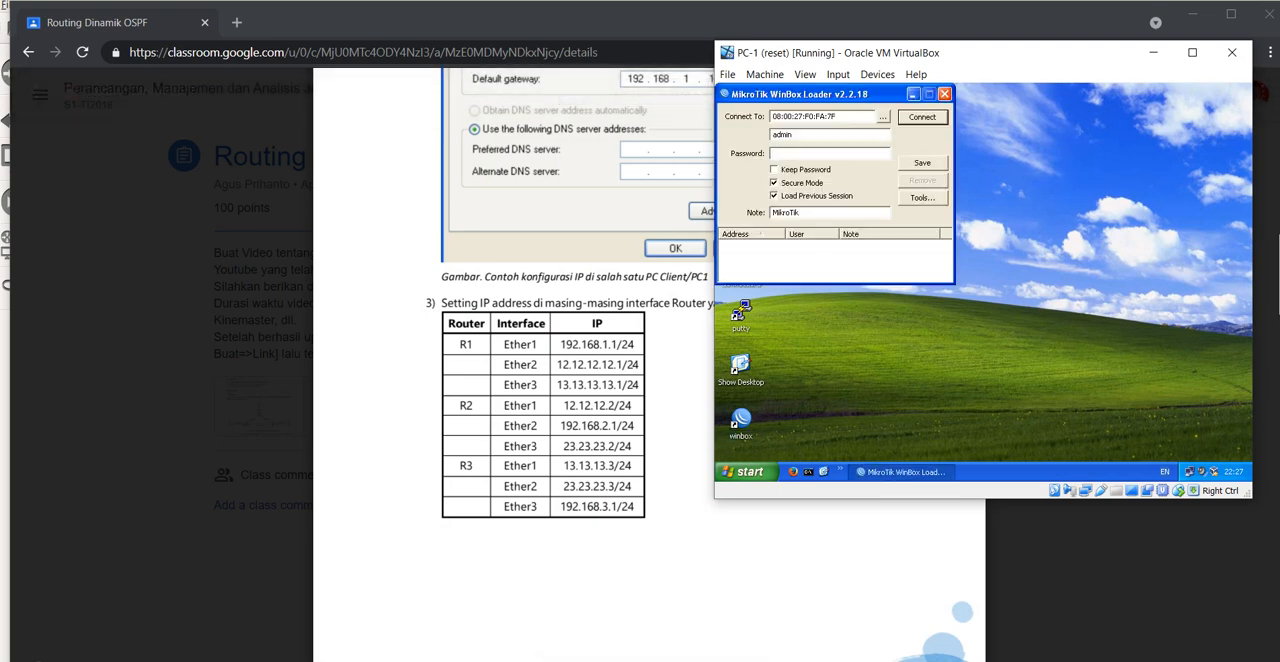
{"action": "left_click", "coordinate": [883, 117]}
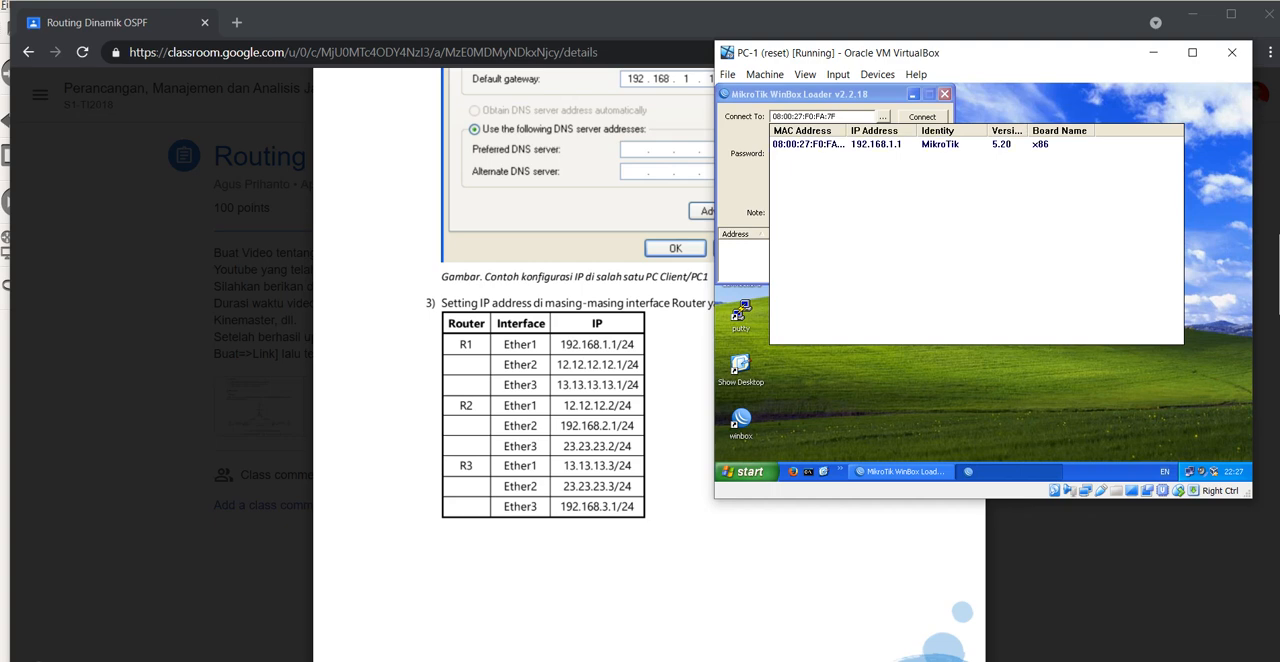
{"action": "left_click", "coordinate": [808, 145]}
{"action": "left_click", "coordinate": [922, 117]}
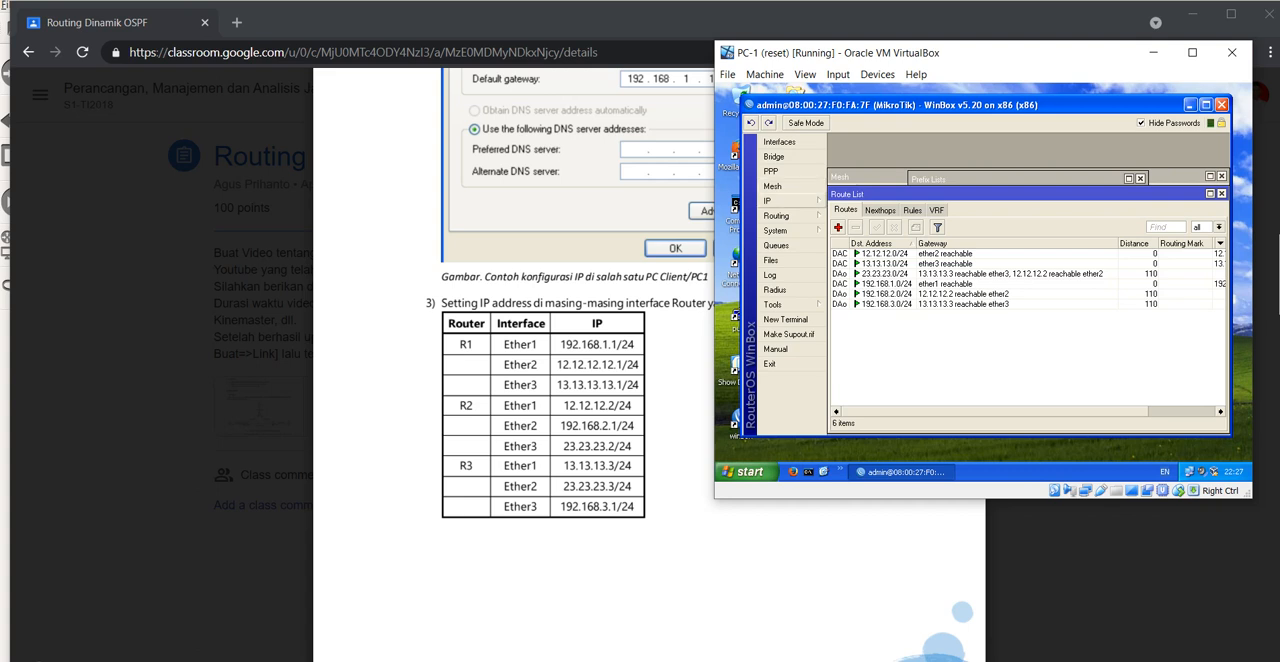
Step: Open the PC-1 router's IP address list in WinBox and close all the other inner windows around it
{"action": "left_click", "coordinate": [775, 201]}
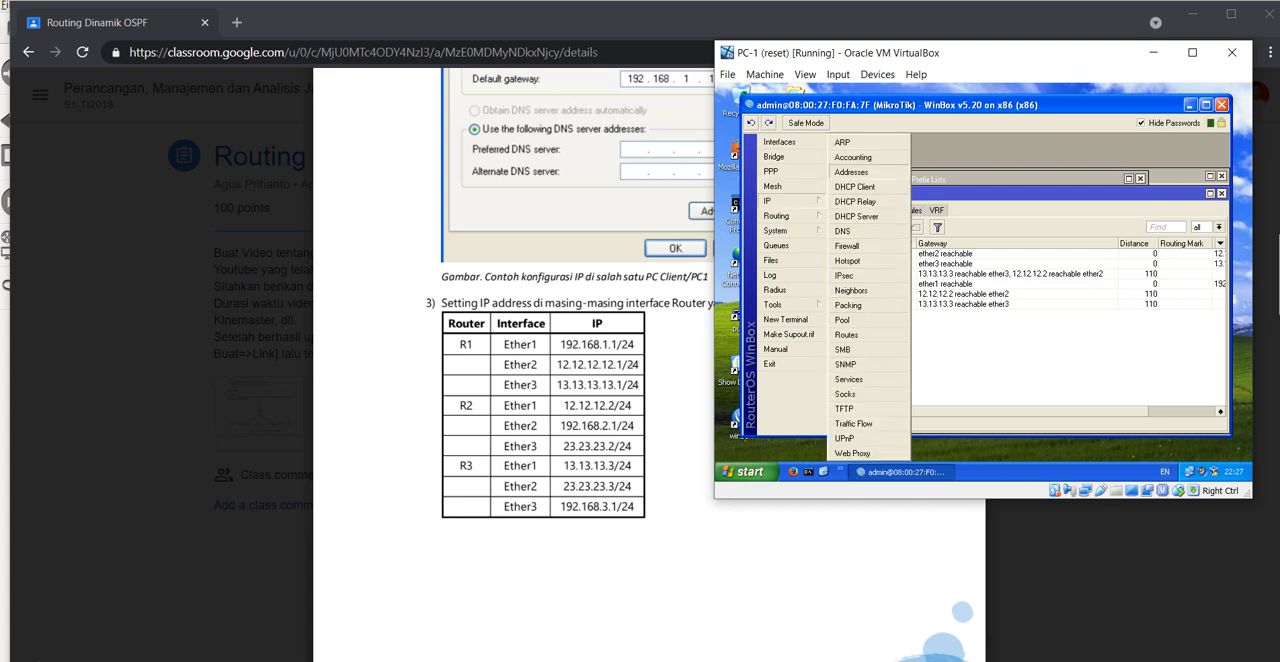
{"action": "left_click", "coordinate": [851, 172]}
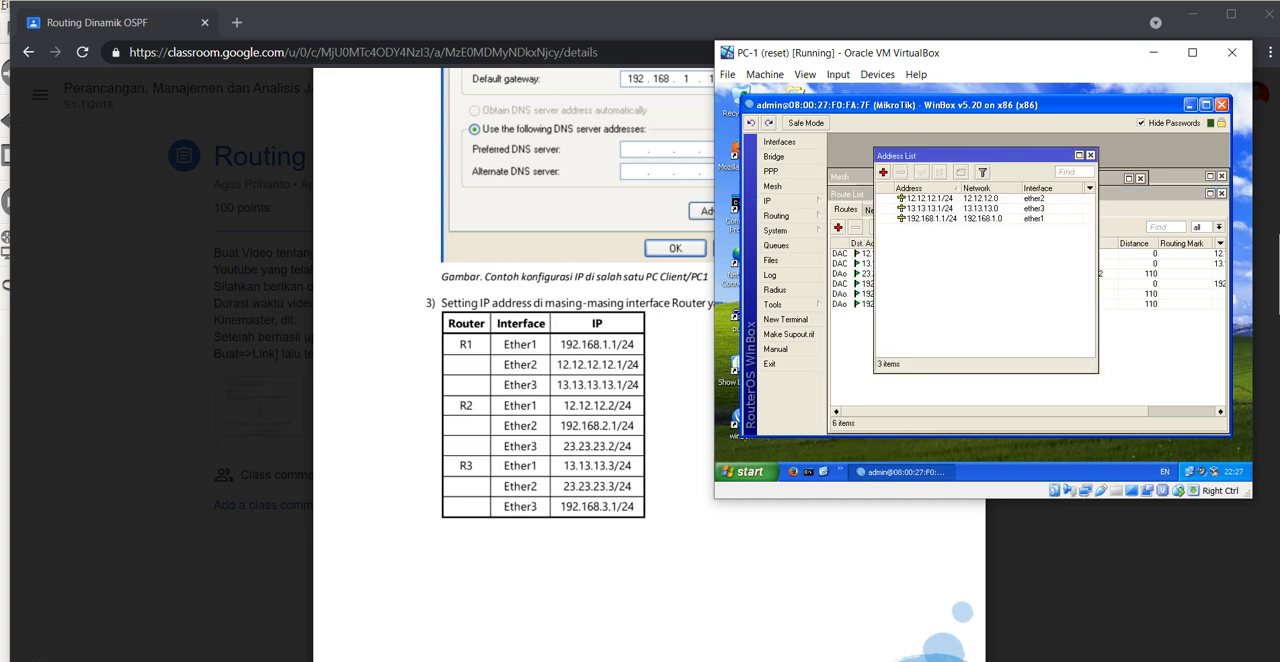
{"action": "left_click", "coordinate": [1221, 193]}
{"action": "left_click", "coordinate": [1221, 176]}
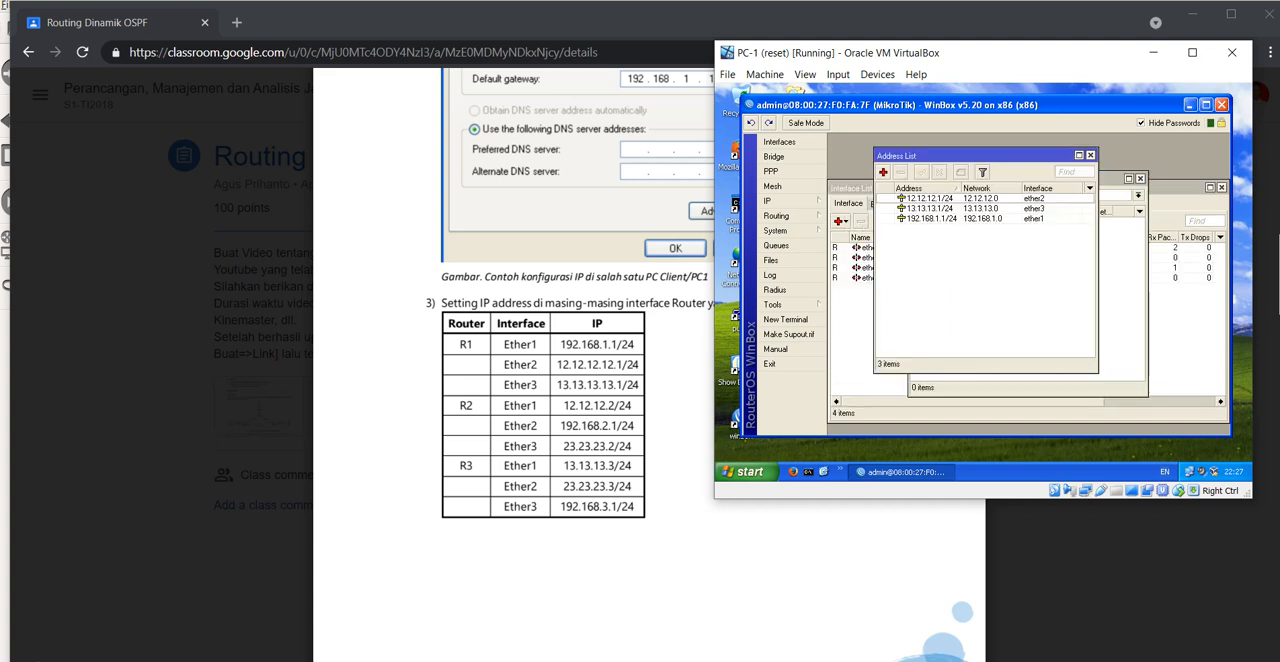
{"action": "left_click", "coordinate": [1140, 178]}
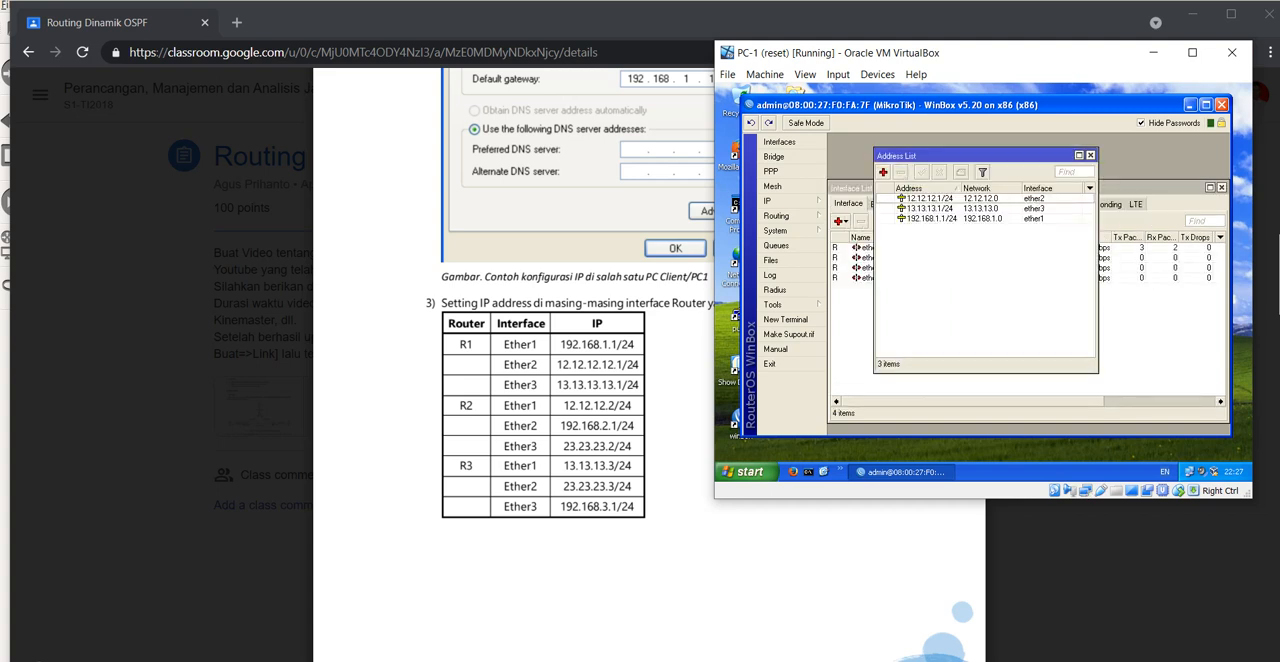
{"action": "left_click", "coordinate": [1221, 188]}
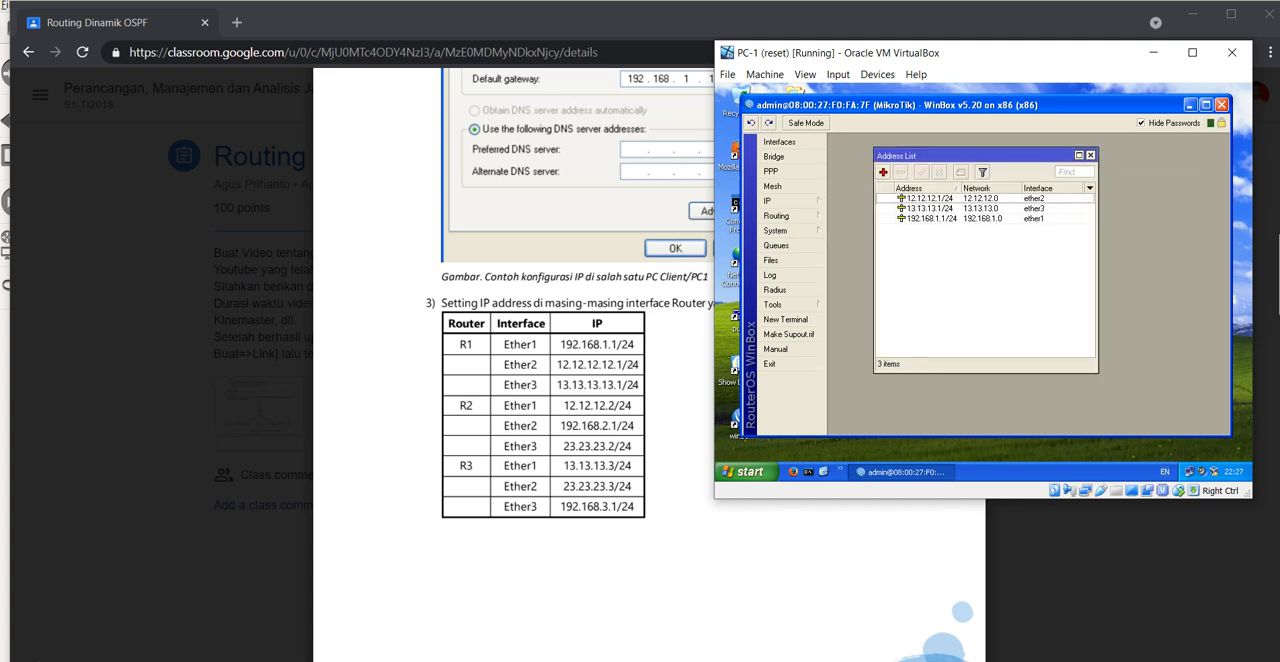
{"action": "left_click_drag", "start_coordinate": [930, 155], "coordinate": [910, 165]}
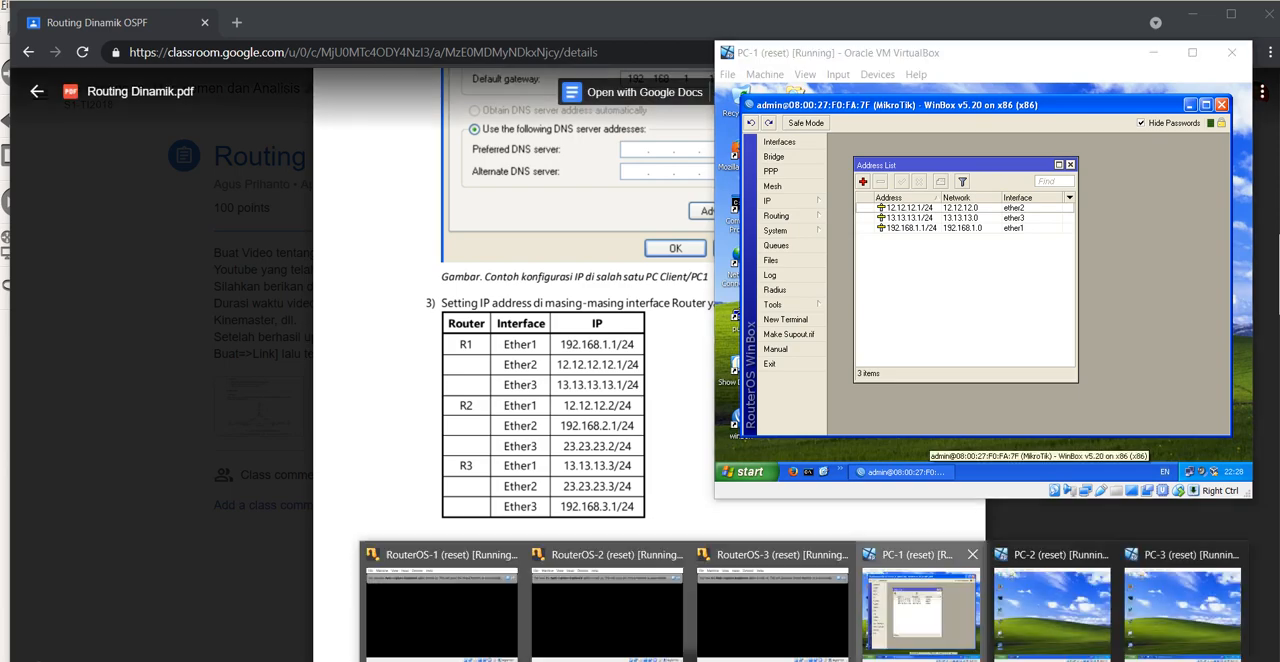
Step: On PC-2, connect WinBox as admin to the discovered MikroTik router at 192.168.2.1 and leave only its IP address list open
{"action": "left_click", "coordinate": [1050, 610]}
{"action": "double_click", "coordinate": [723, 515]}
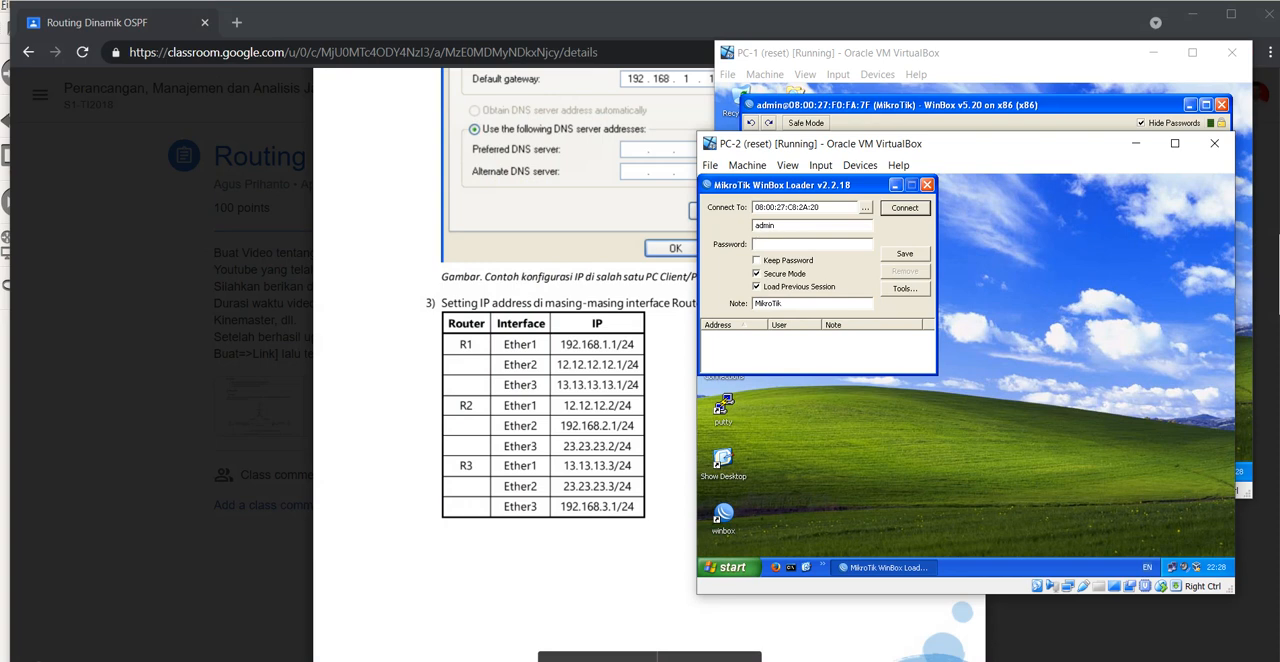
{"action": "left_click", "coordinate": [865, 208]}
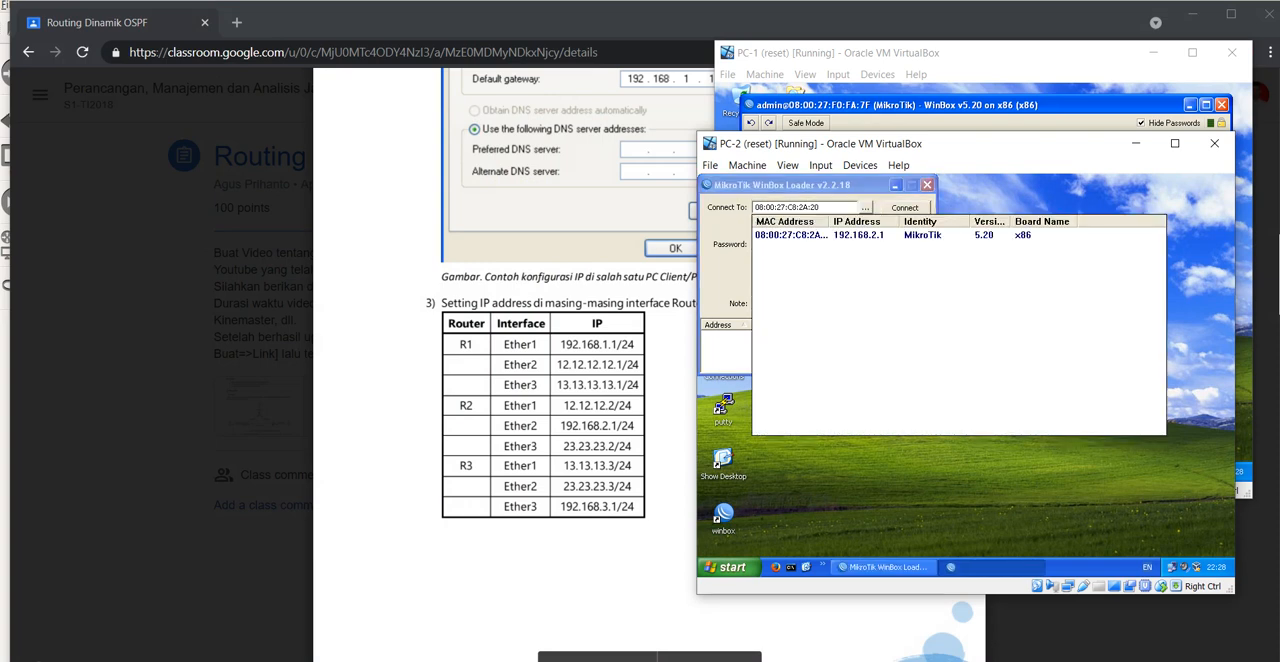
{"action": "left_click", "coordinate": [791, 236]}
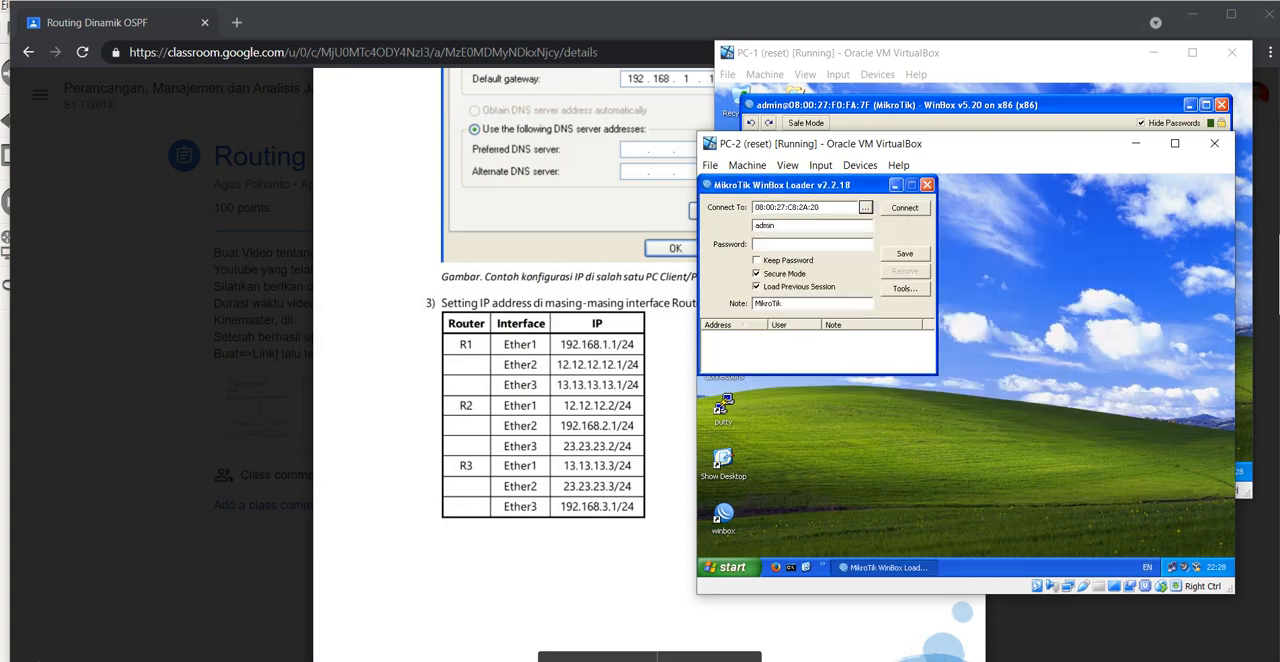
{"action": "left_click", "coordinate": [904, 207]}
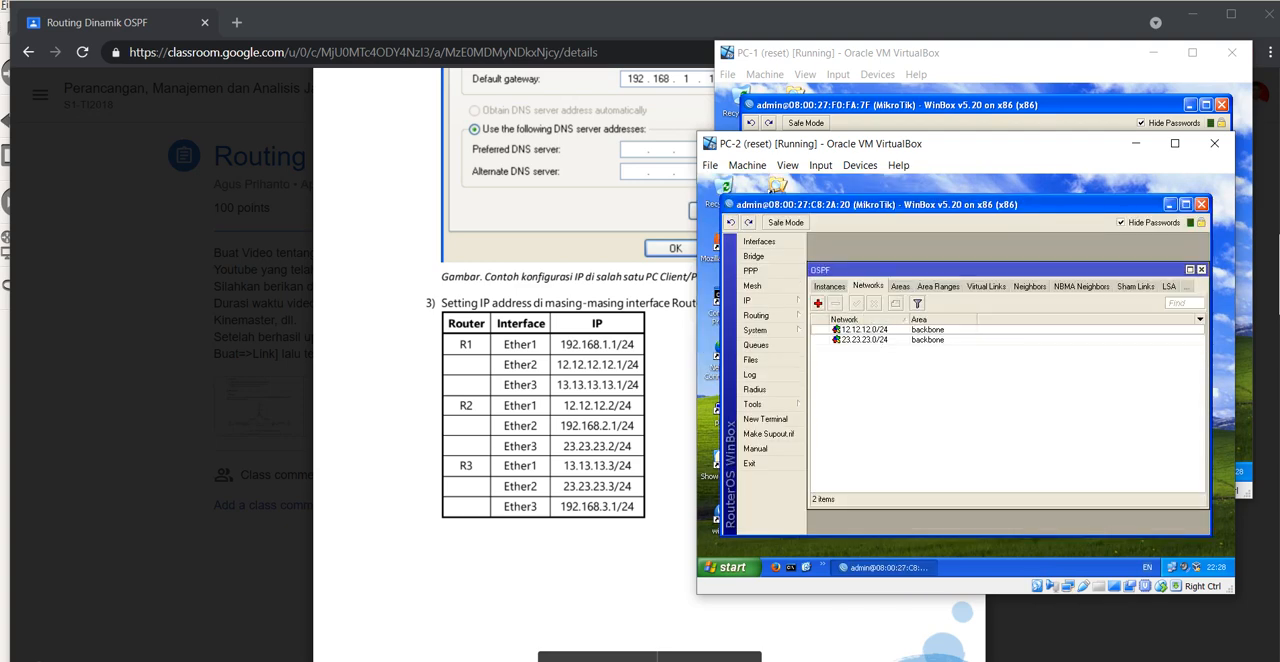
{"action": "left_click", "coordinate": [1202, 270]}
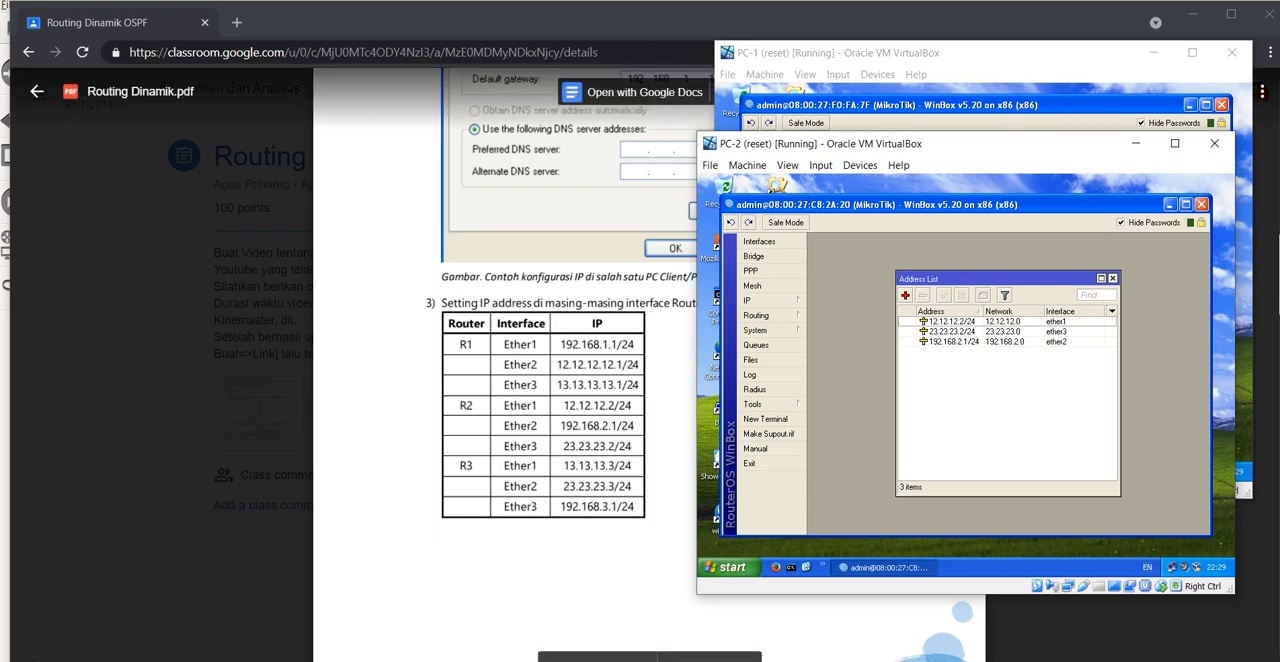
Step: On PC-3, launch WinBox and connect as admin to the discovered MikroTik router 08:00:27:02:61:44
{"action": "mouse_move", "coordinate": [799, 661]}
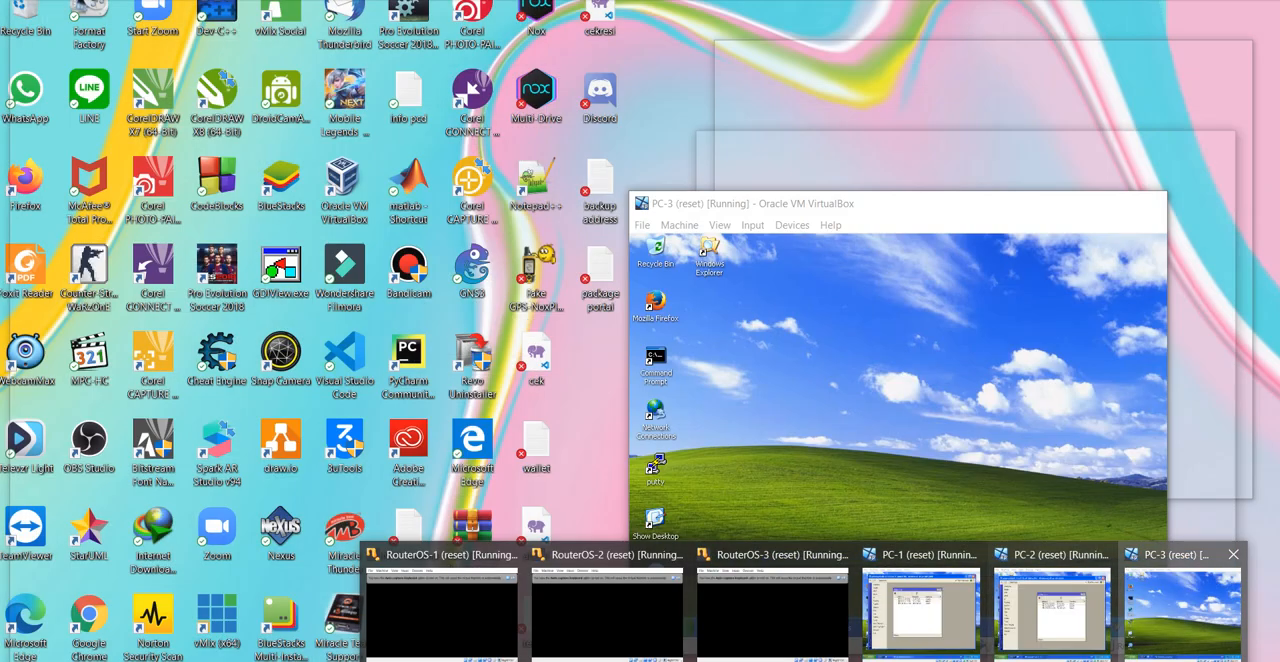
{"action": "left_click", "coordinate": [1182, 608]}
{"action": "left_click_drag", "start_coordinate": [940, 203], "coordinate": [964, 174]}
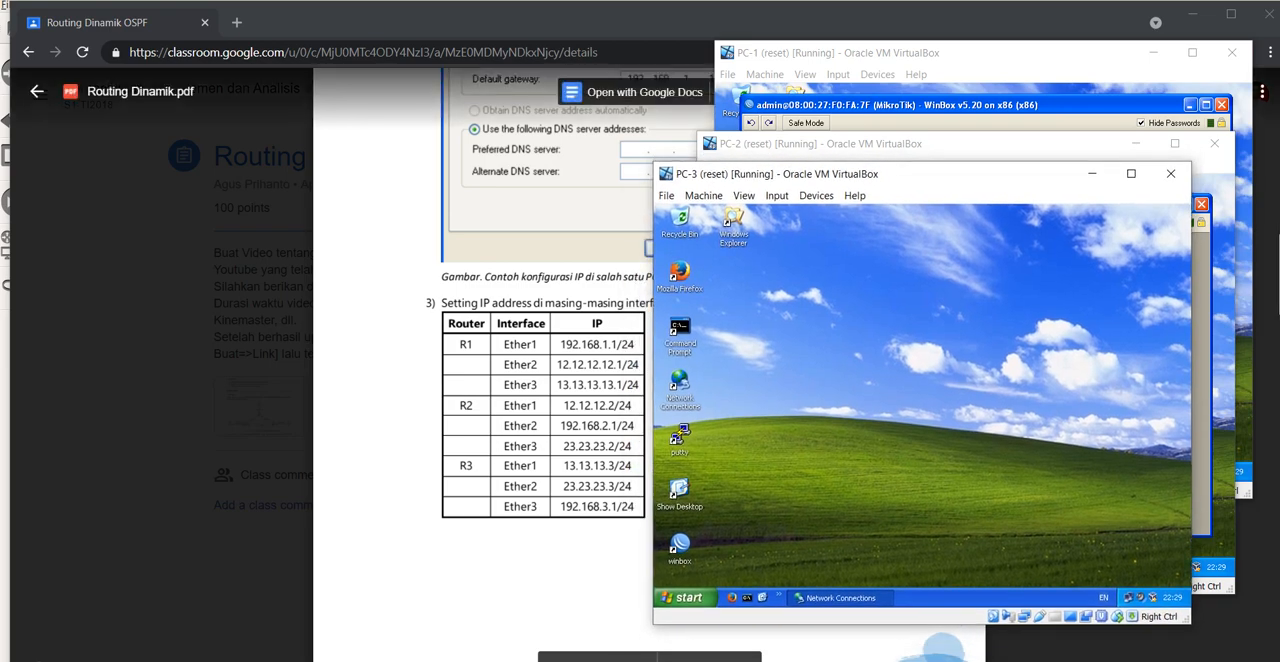
{"action": "double_click", "coordinate": [680, 546]}
{"action": "left_click", "coordinate": [822, 238]}
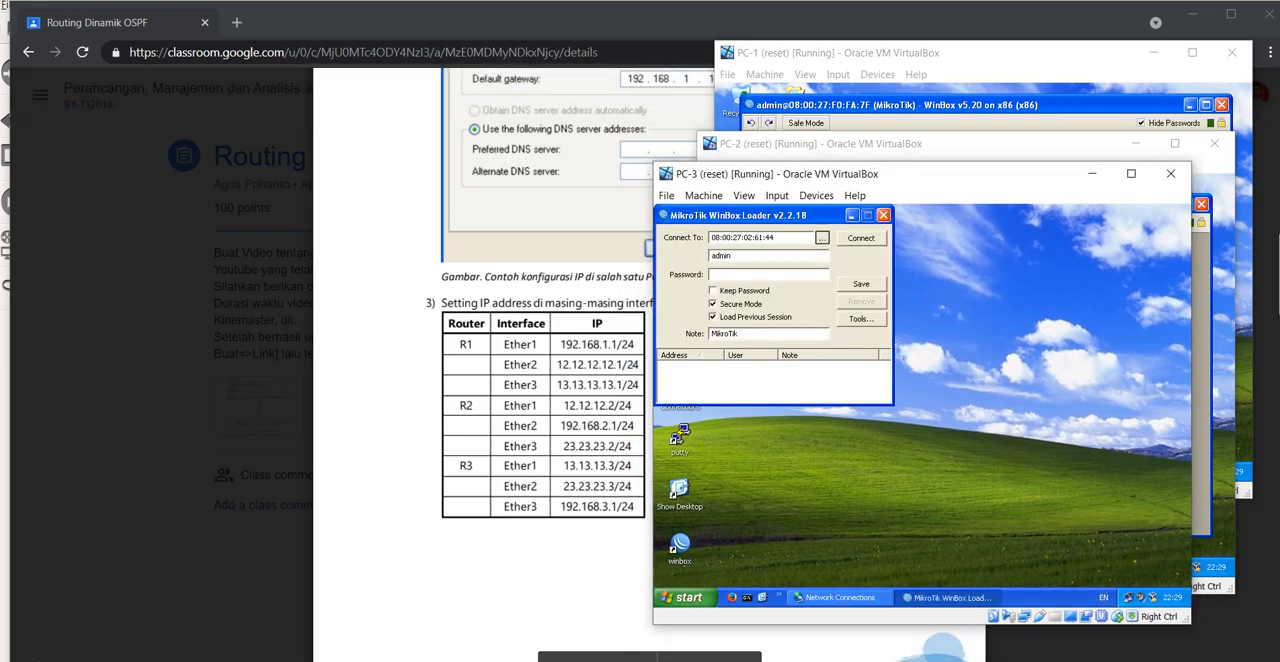
{"action": "left_click", "coordinate": [748, 265]}
{"action": "left_click", "coordinate": [861, 238]}
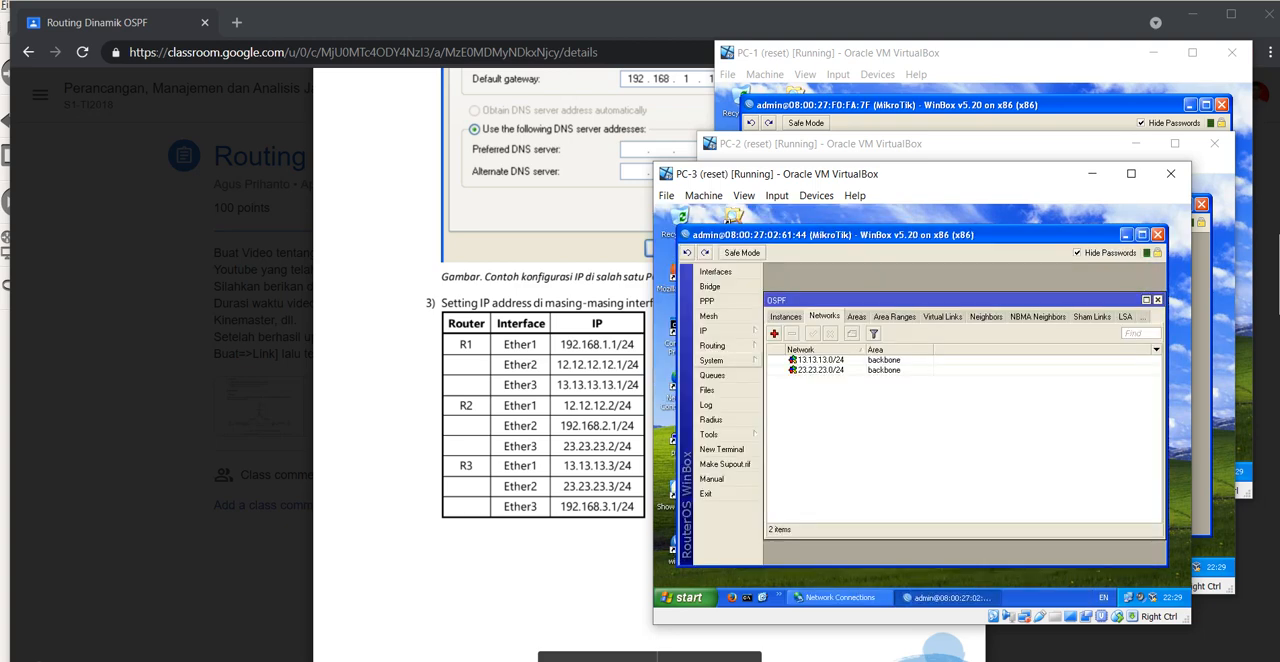
Step: Open the PC-3 router's IP address list in WinBox and close the OSPF window behind it
{"action": "left_click", "coordinate": [705, 330]}
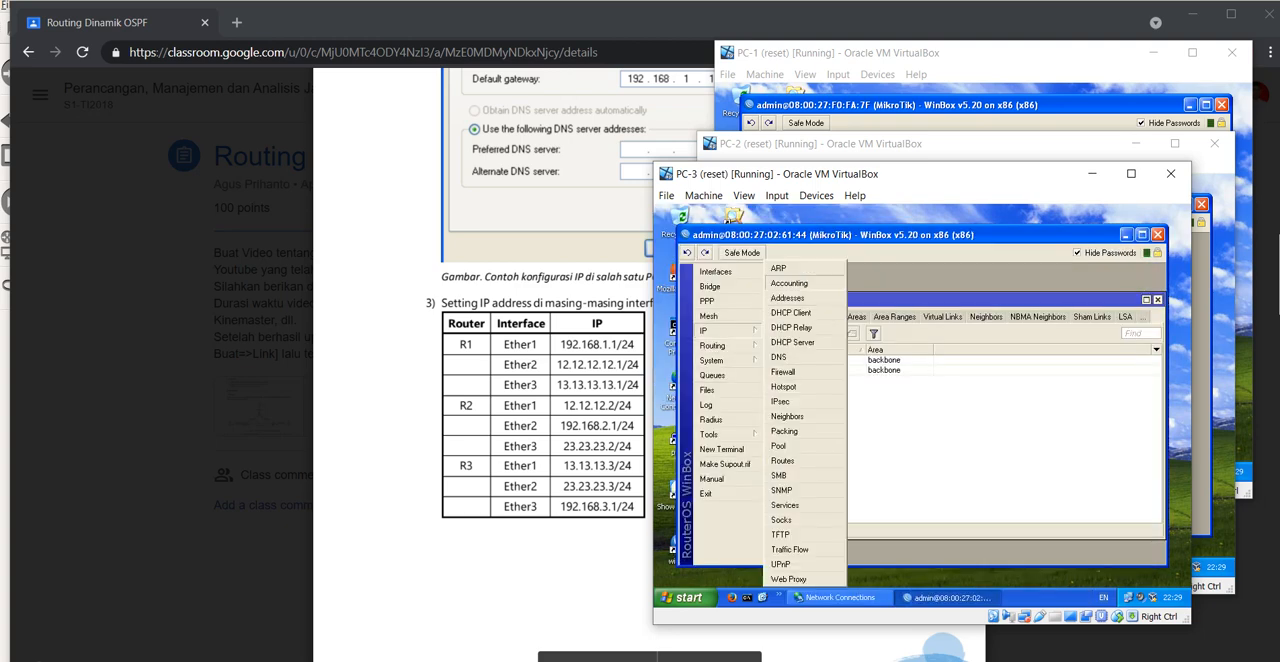
{"action": "left_click", "coordinate": [787, 297]}
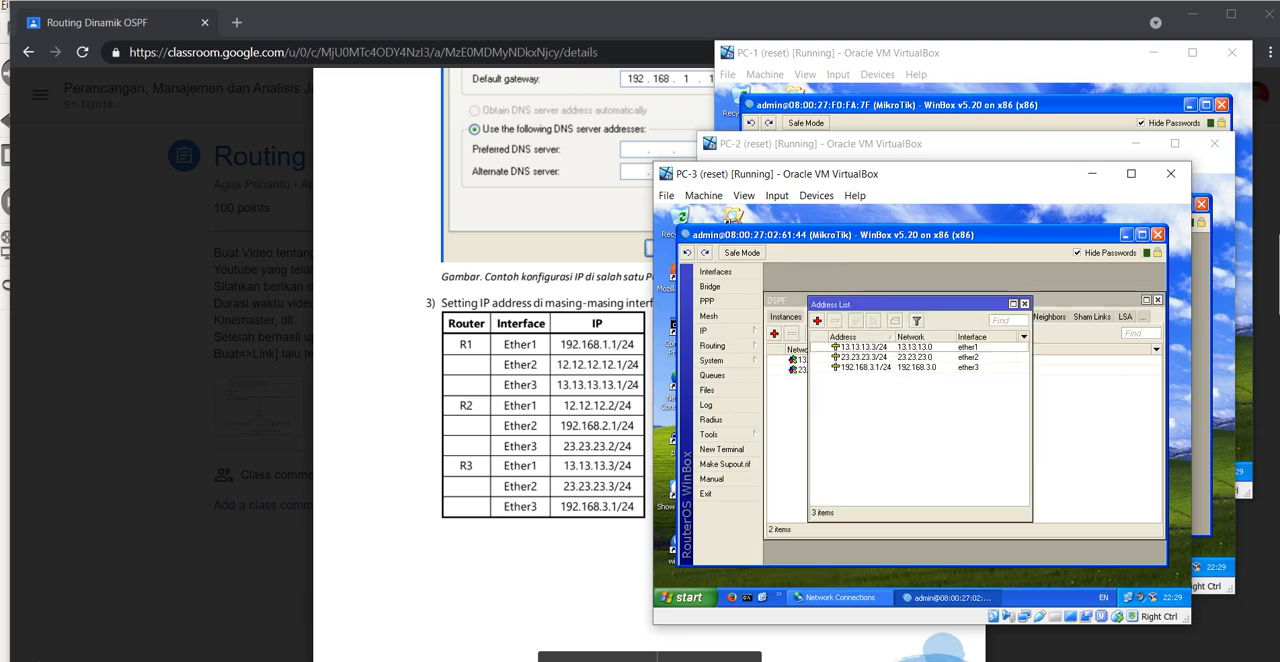
{"action": "left_click", "coordinate": [1158, 300]}
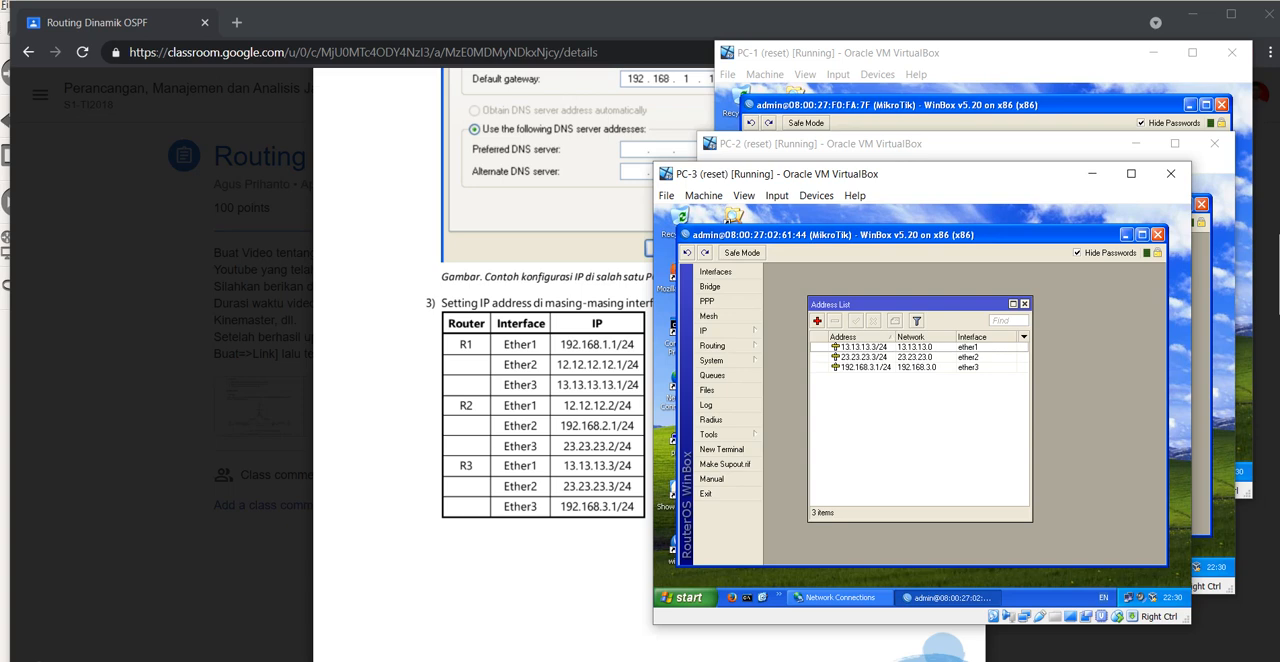
Step: Review the module's address list figures for Router1 to Router3 and continue to instruction 4 on the OSPF instance
{"action": "left_click", "coordinate": [540, 420]}
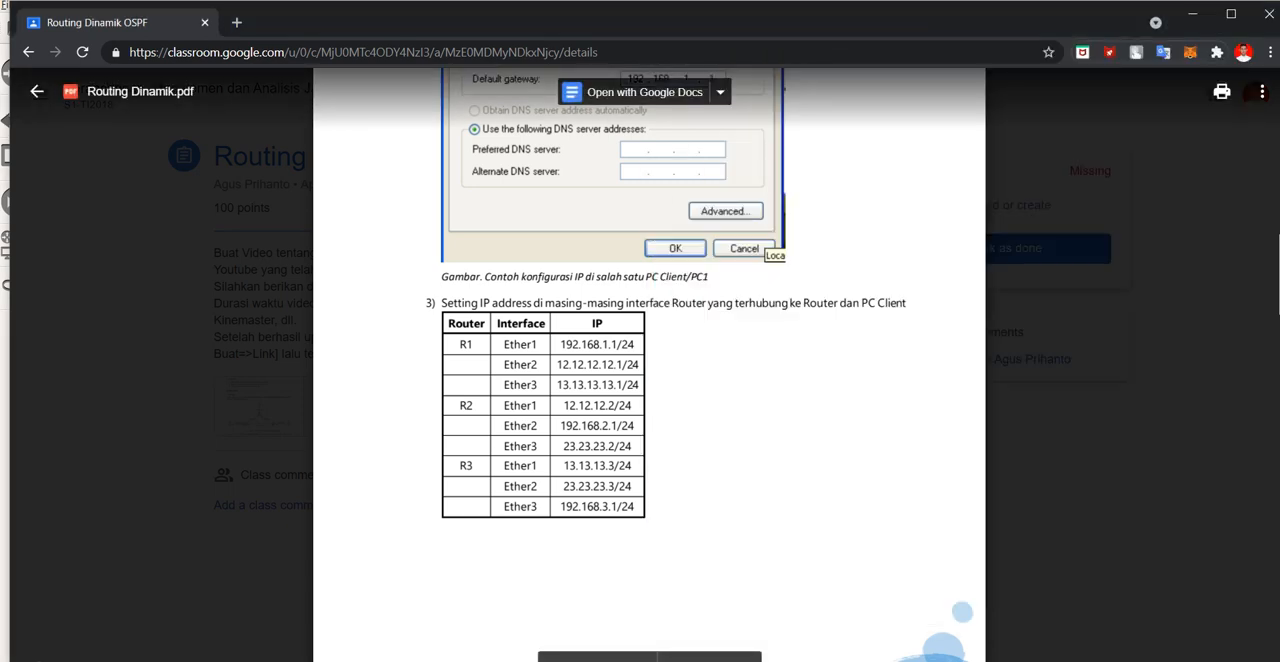
{"action": "scroll", "coordinate": [649, 400], "scroll_direction": "down", "scroll_amount": 5}
{"action": "scroll", "coordinate": [649, 400], "scroll_direction": "down", "scroll_amount": 1}
{"action": "scroll", "coordinate": [649, 400], "scroll_direction": "down", "scroll_amount": 1}
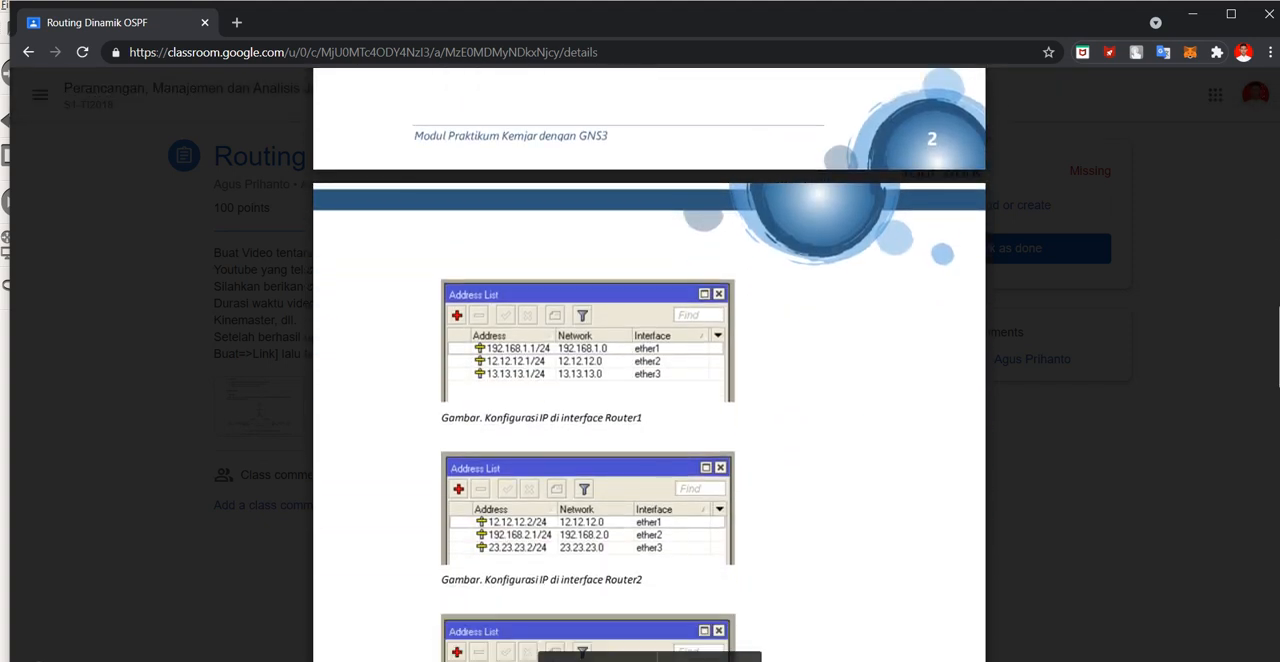
{"action": "scroll", "coordinate": [649, 400], "scroll_direction": "down", "scroll_amount": 1}
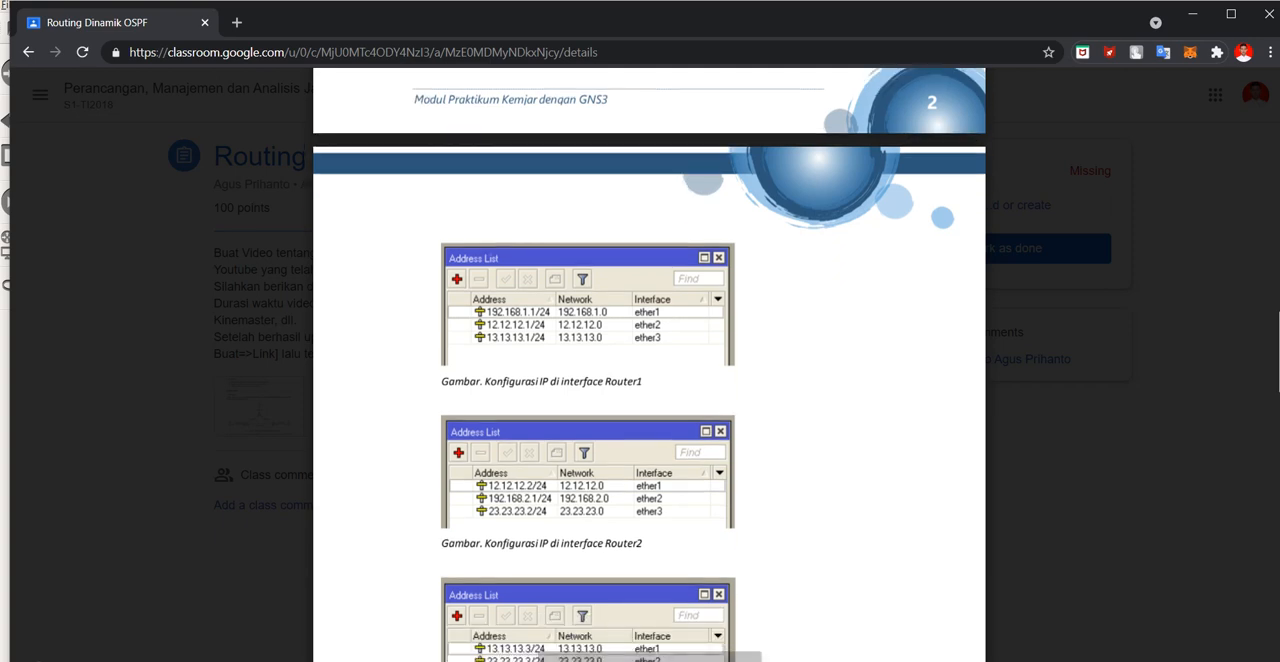
{"action": "scroll", "coordinate": [649, 400], "scroll_direction": "down", "scroll_amount": 1}
{"action": "scroll", "coordinate": [649, 400], "scroll_direction": "down", "scroll_amount": 1}
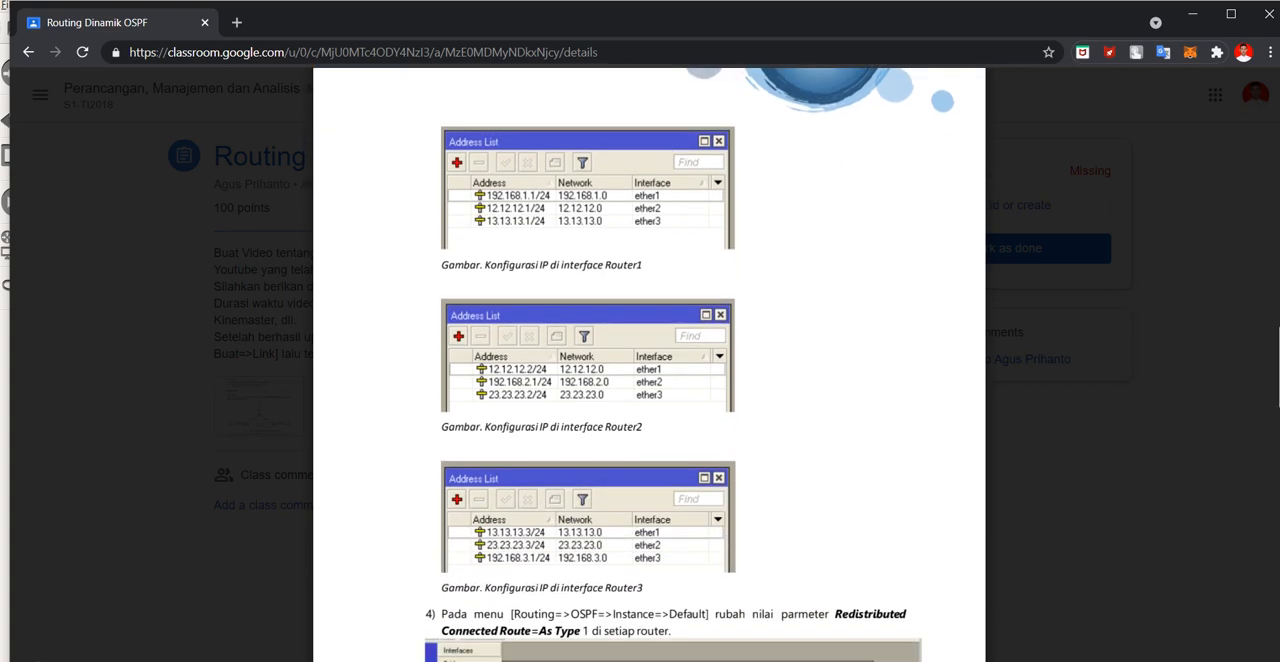
{"action": "scroll", "coordinate": [649, 400], "scroll_direction": "down", "scroll_amount": 4}
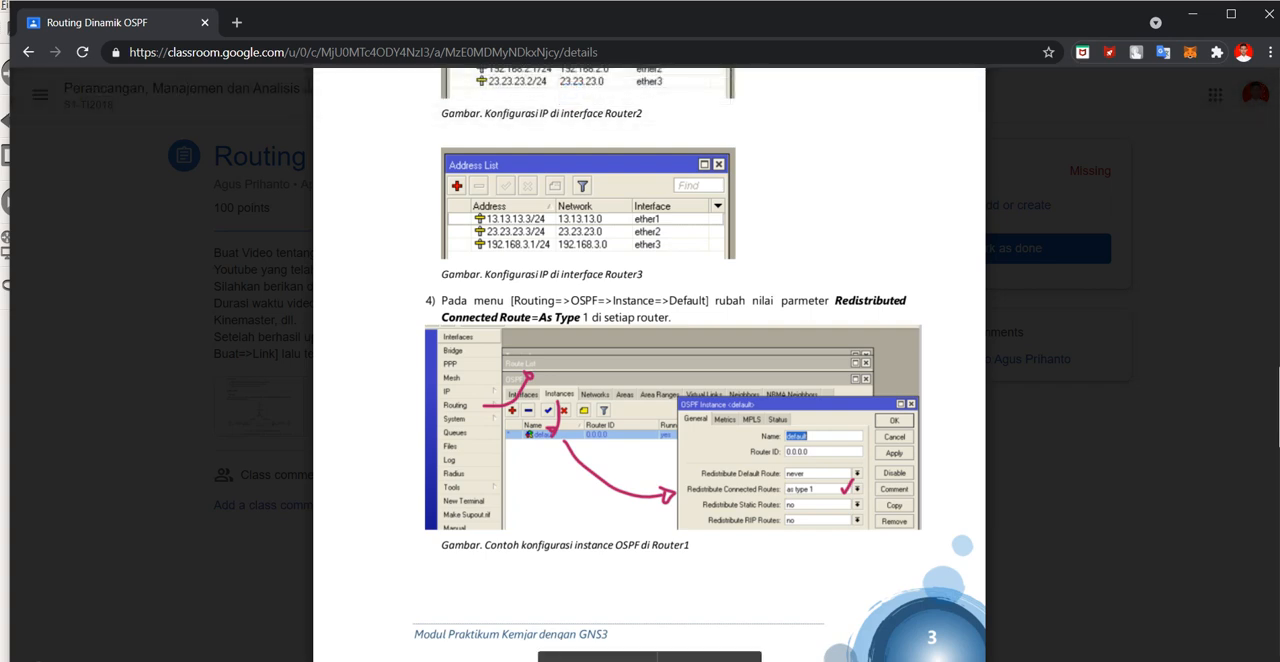
Step: On the PC-1 router, set Redistribute Connected Routes of the default OSPF instance to as type 1 and save the instance
{"action": "left_click", "coordinate": [918, 612]}
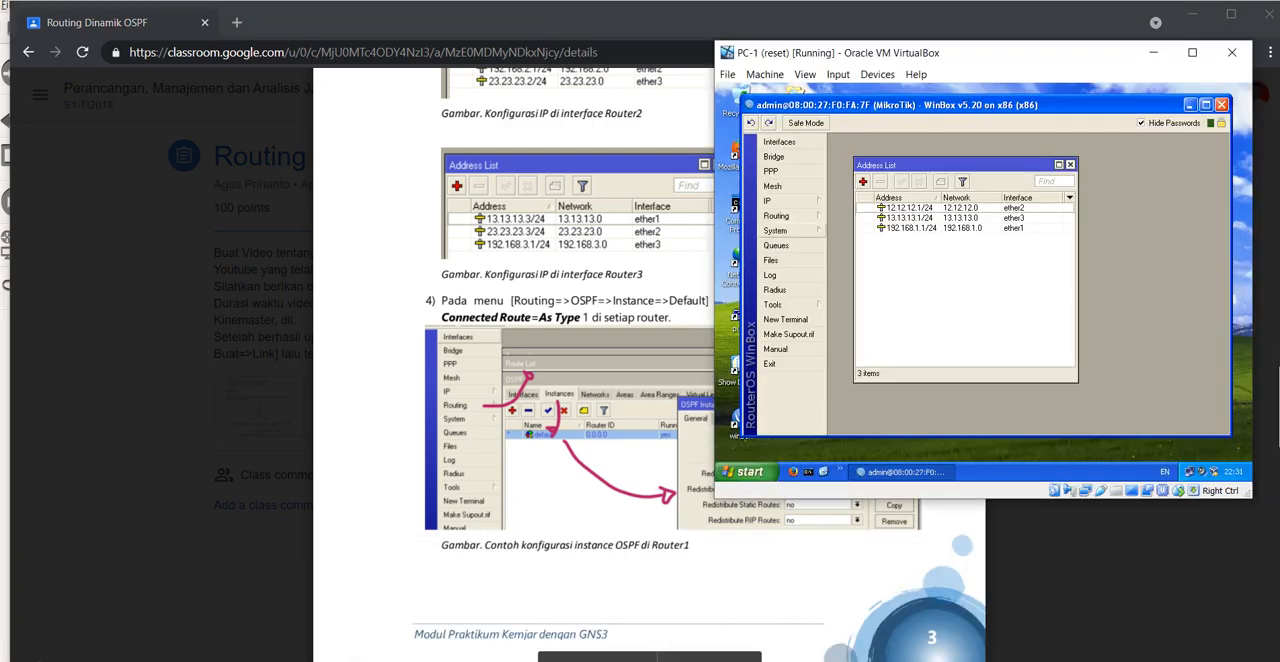
{"action": "left_click", "coordinate": [777, 216]}
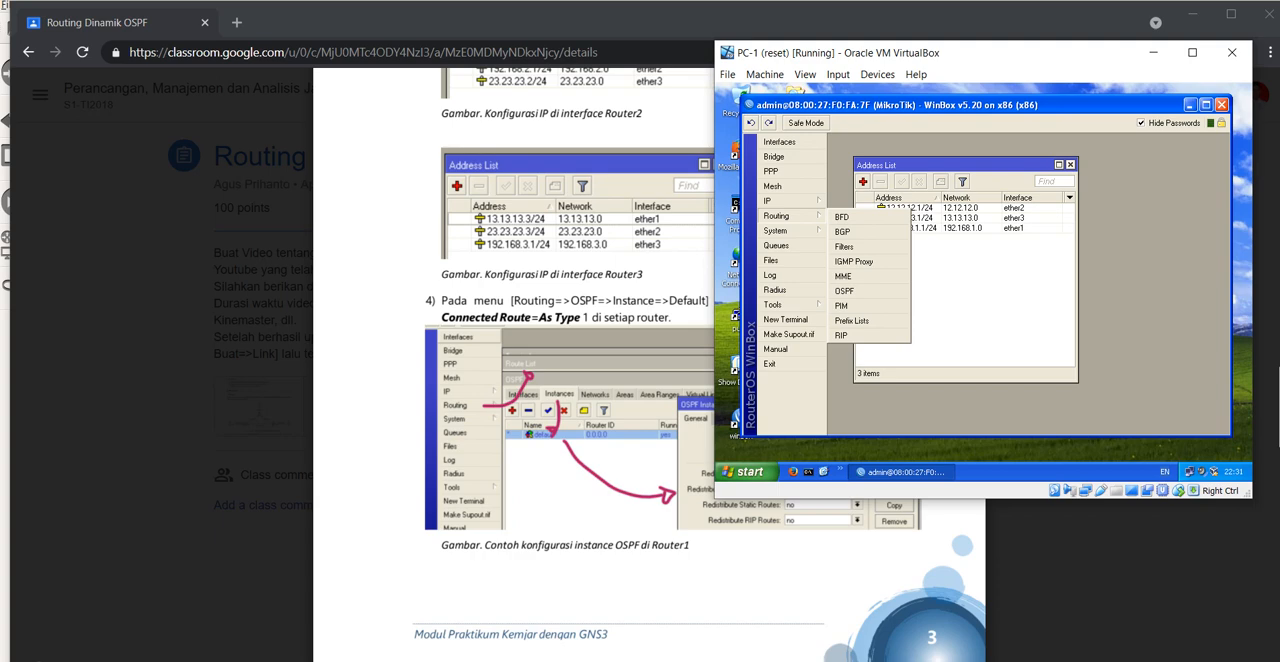
{"action": "left_click", "coordinate": [845, 290]}
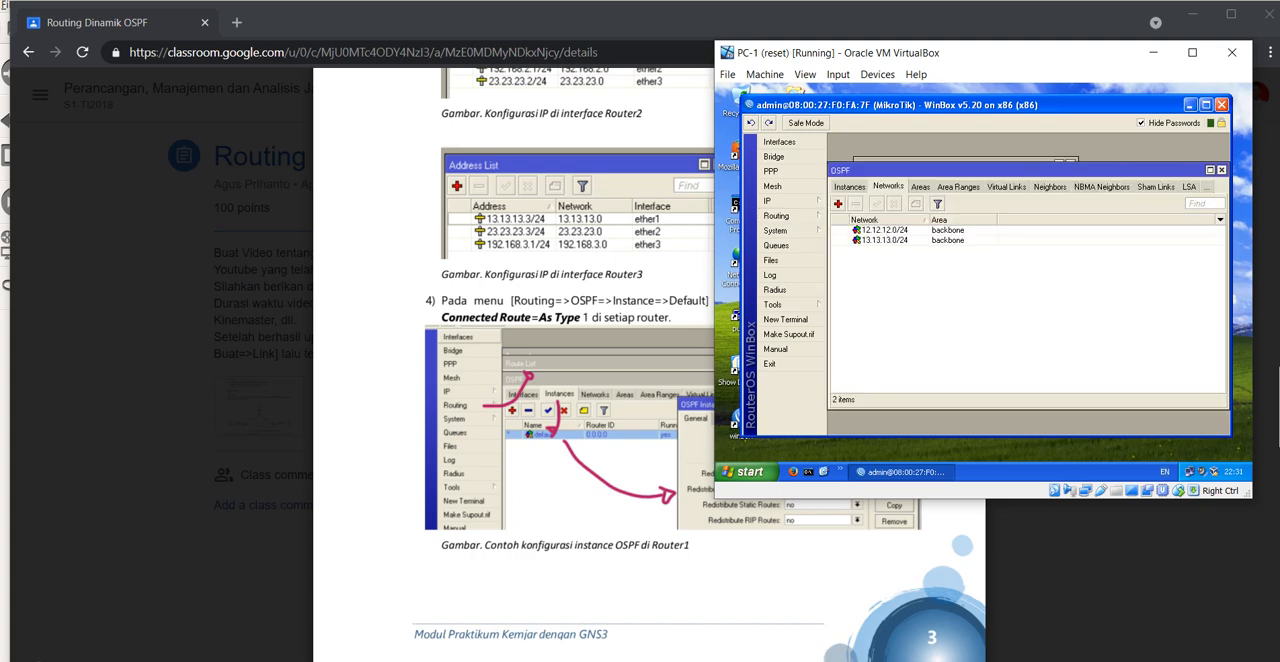
{"action": "left_click", "coordinate": [850, 187]}
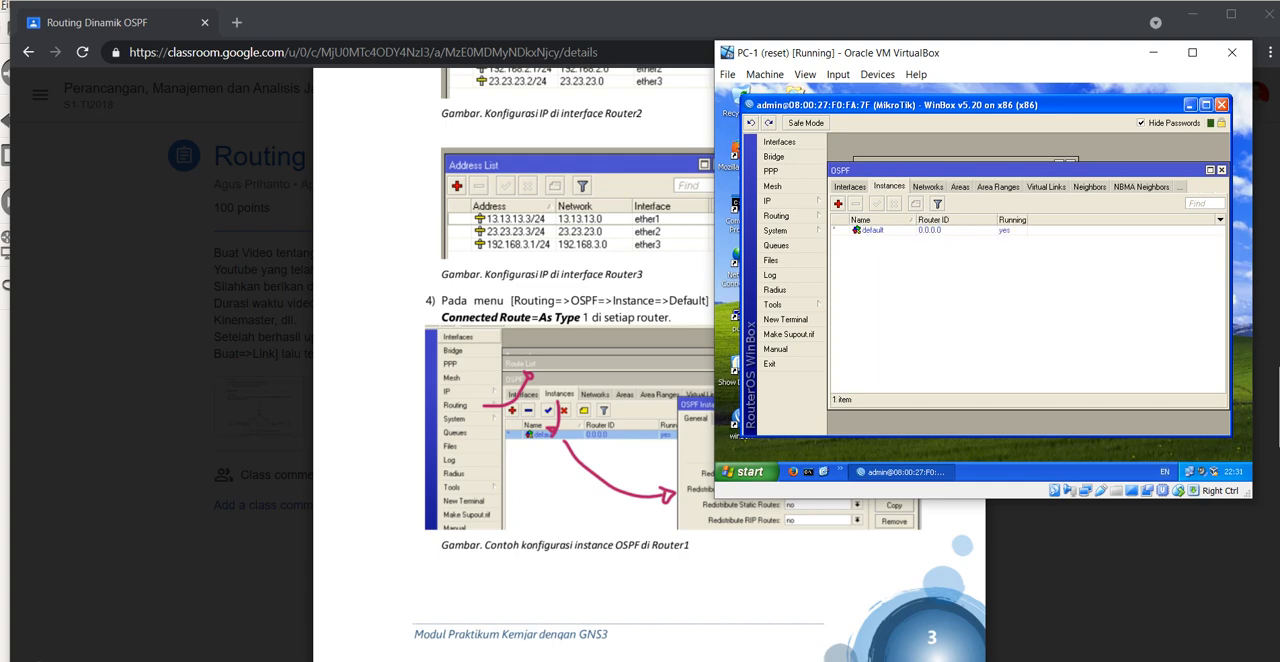
{"action": "double_click", "coordinate": [873, 230]}
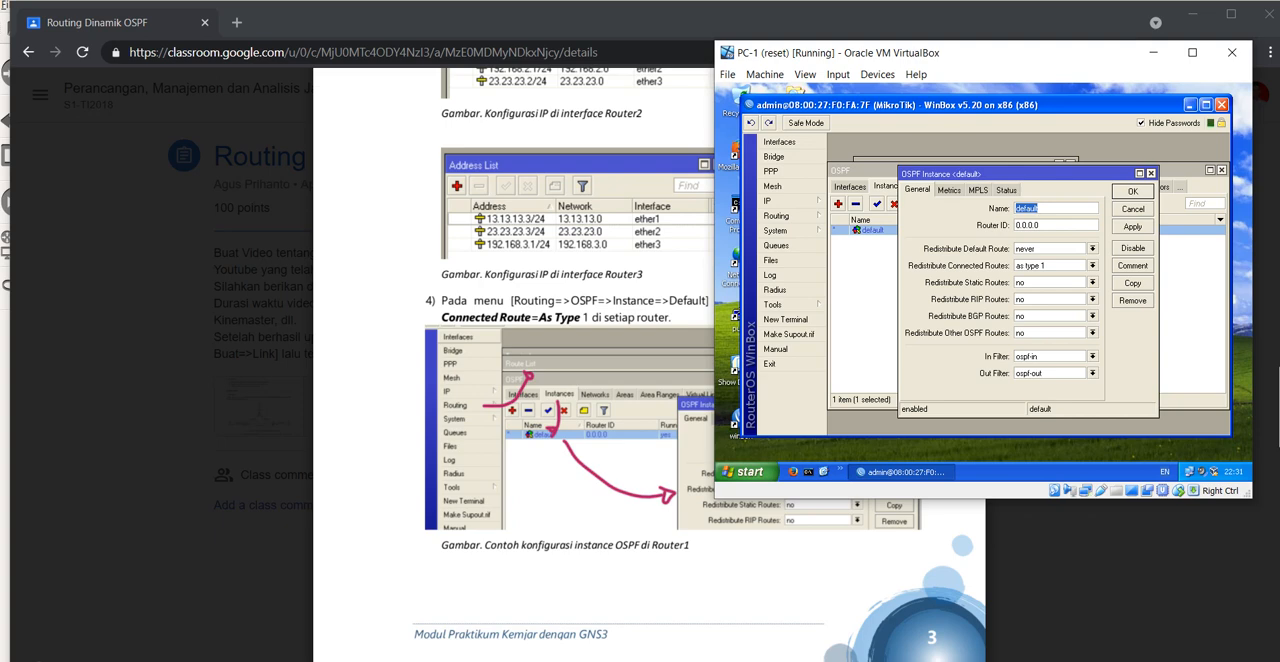
{"action": "left_click", "coordinate": [1093, 266]}
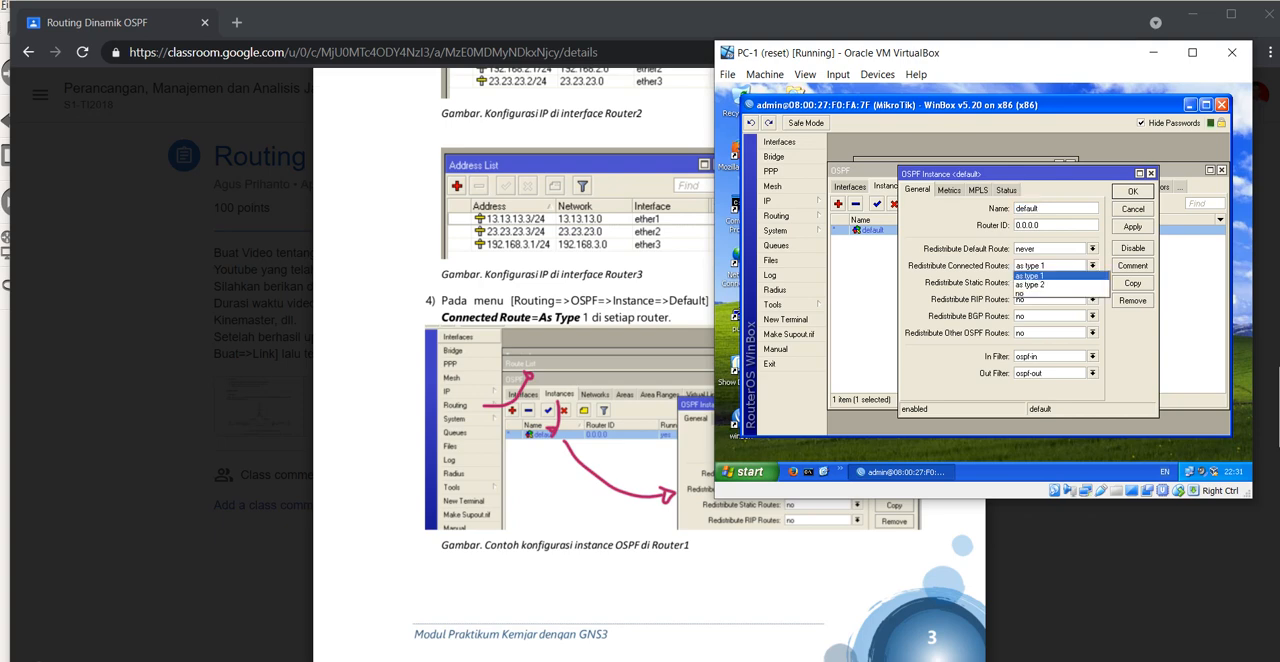
{"action": "left_click", "coordinate": [1032, 276]}
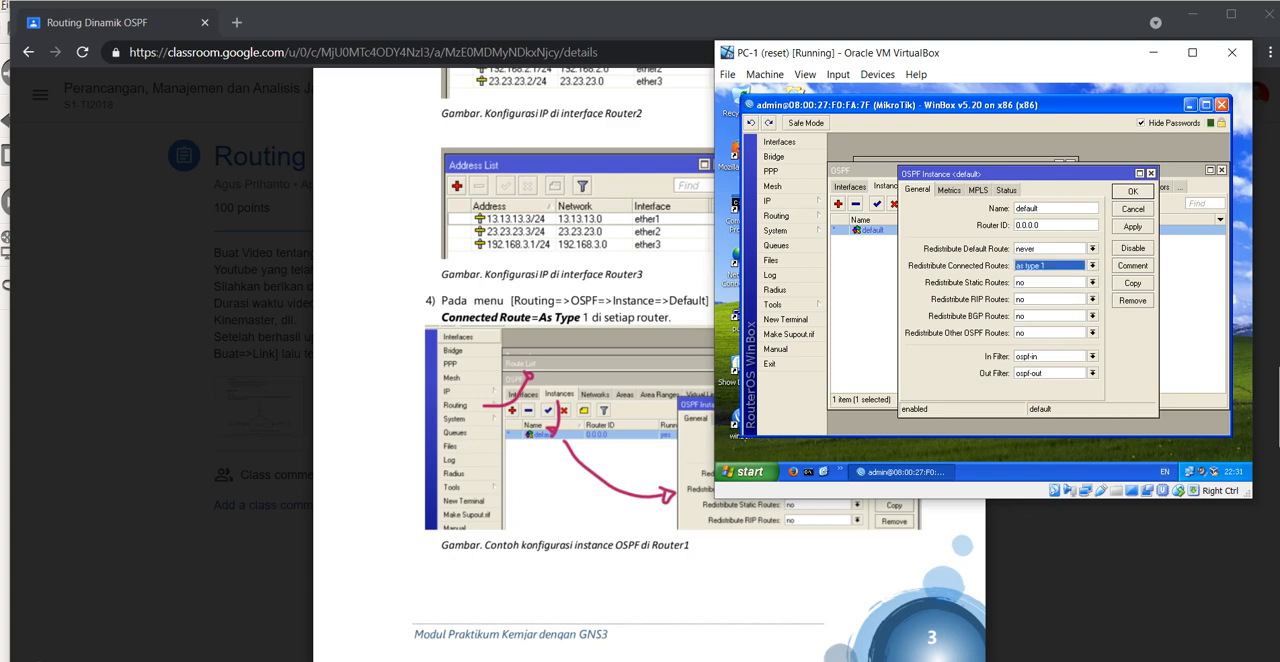
{"action": "left_click", "coordinate": [1093, 266]}
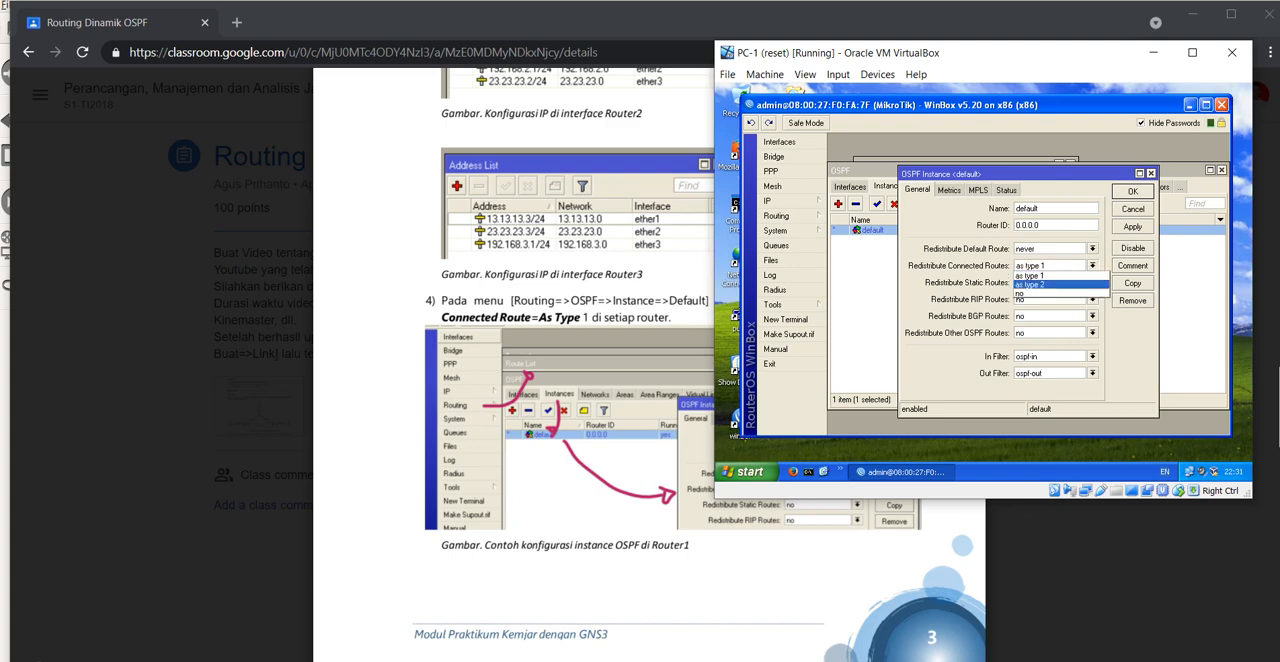
{"action": "left_click", "coordinate": [1034, 276]}
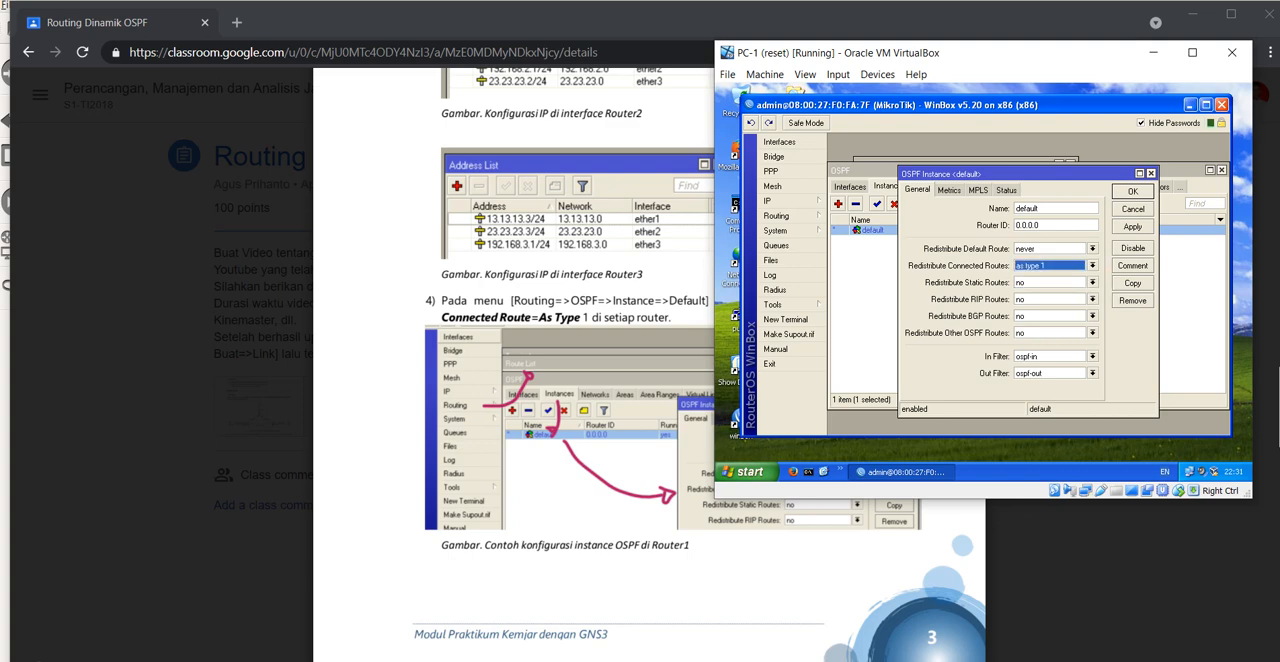
{"action": "left_click", "coordinate": [1133, 226]}
{"action": "left_click", "coordinate": [1132, 191]}
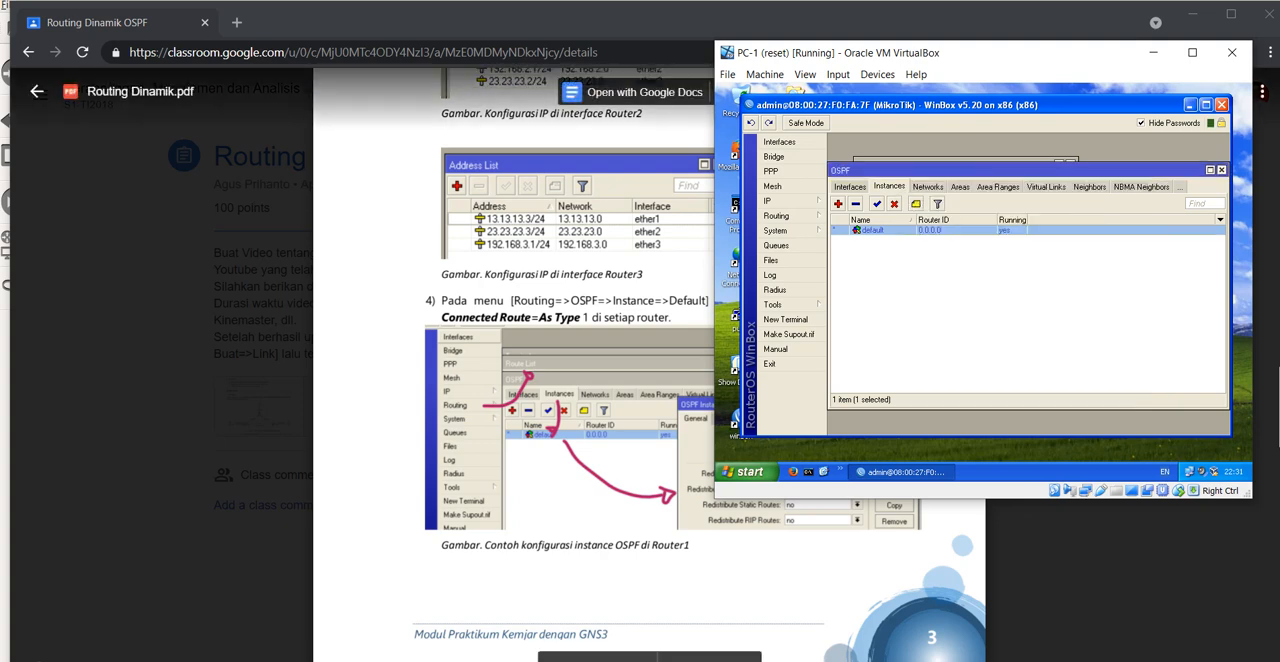
Step: Show the OSPF network table for R1 to R3 under instruction 5 of the lab module in the browser
{"action": "left_click", "coordinate": [640, 380]}
{"action": "scroll", "coordinate": [649, 365], "scroll_direction": "down", "scroll_amount": 4}
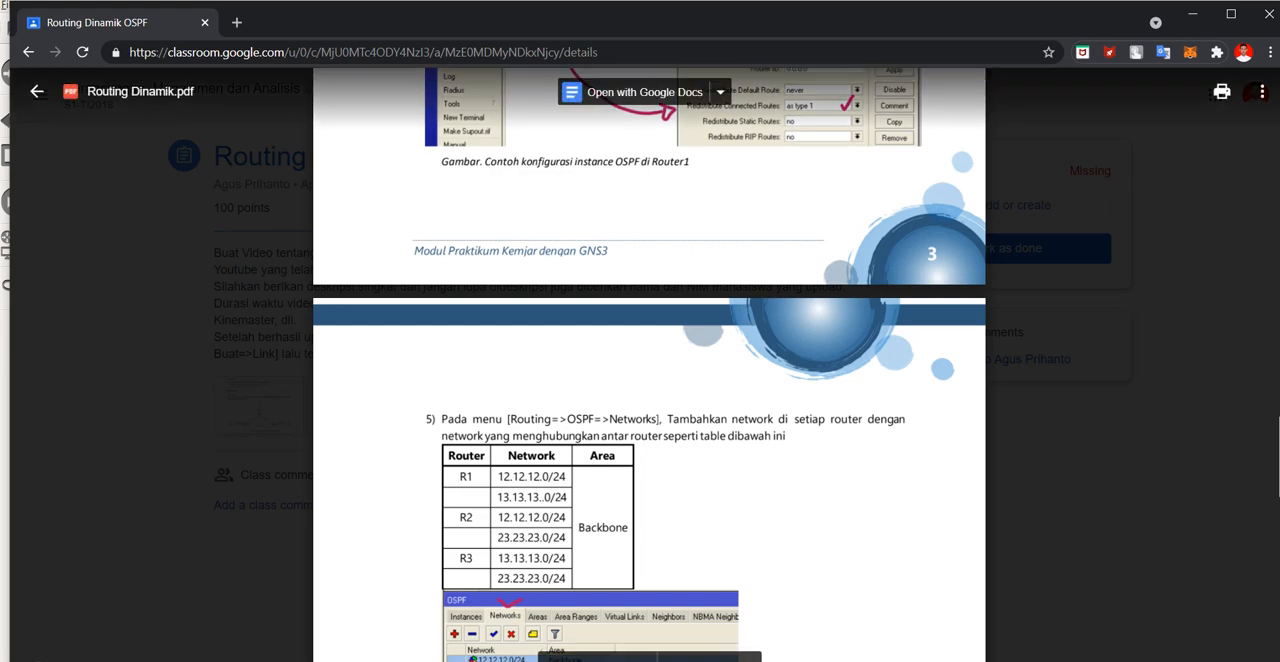
{"action": "scroll", "coordinate": [649, 365], "scroll_direction": "down", "scroll_amount": 5}
{"action": "scroll", "coordinate": [649, 365], "scroll_direction": "up", "scroll_amount": 1}
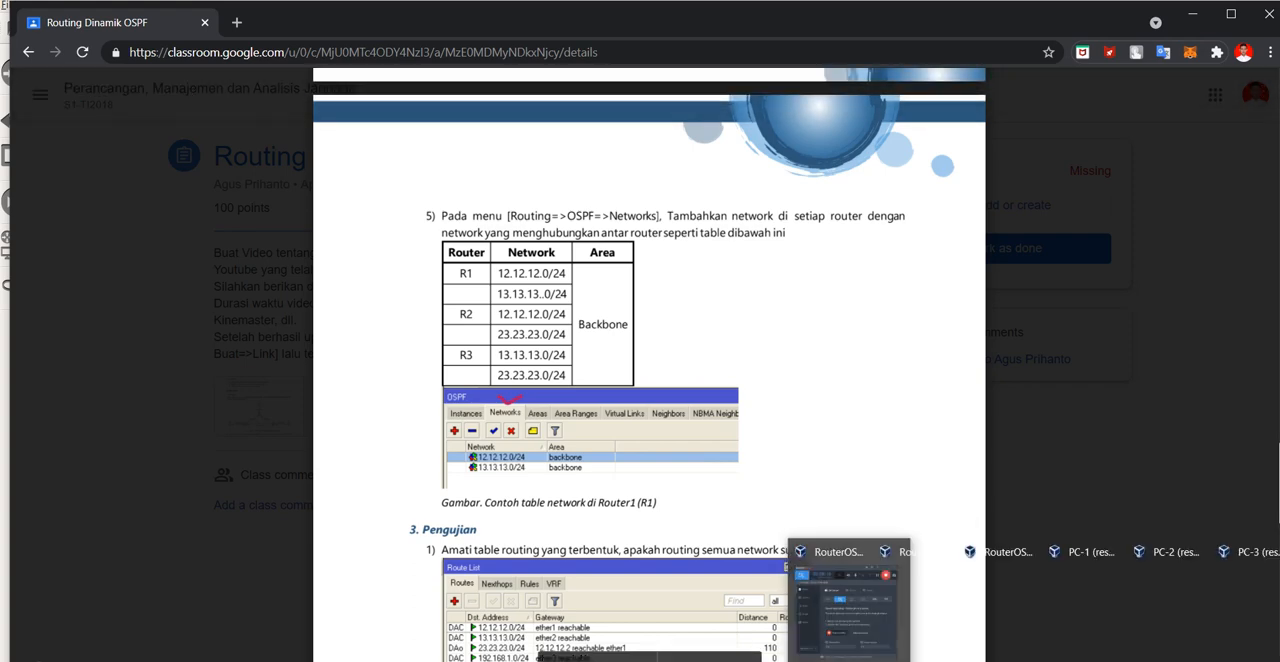
Step: Display the PC-1 router's OSPF networks in WinBox to compare them with the module's R1 rows
{"action": "mouse_move", "coordinate": [804, 660]}
{"action": "left_click", "coordinate": [921, 610]}
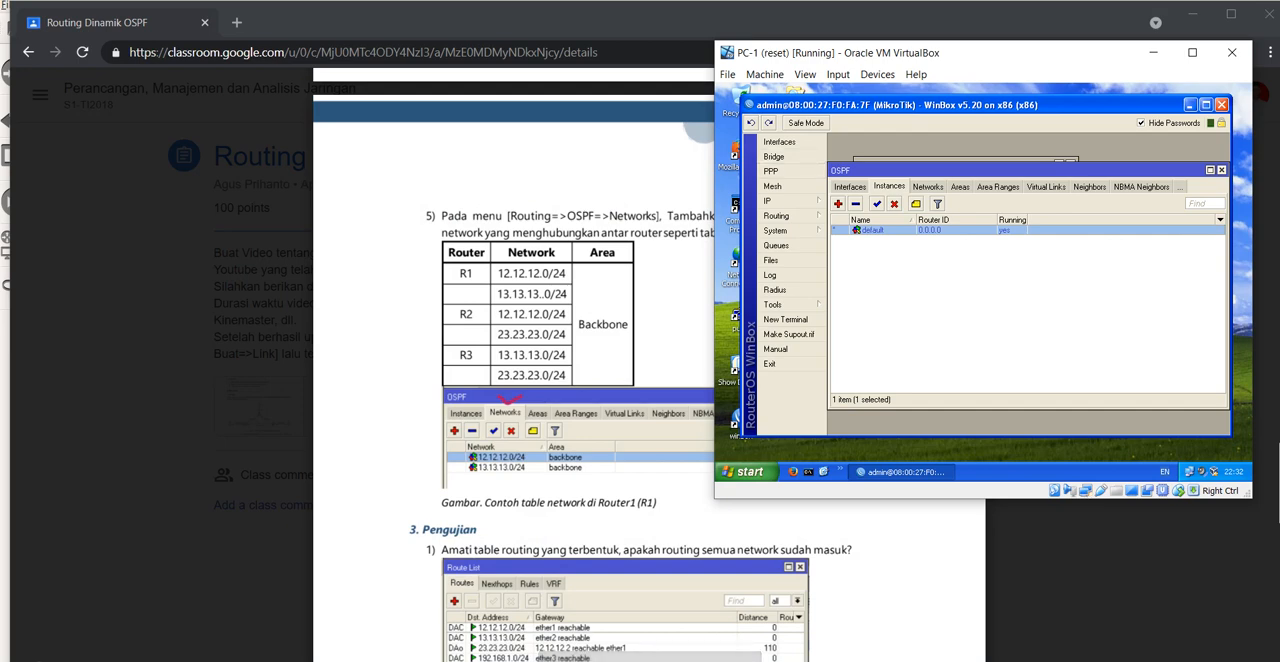
{"action": "left_click", "coordinate": [928, 187]}
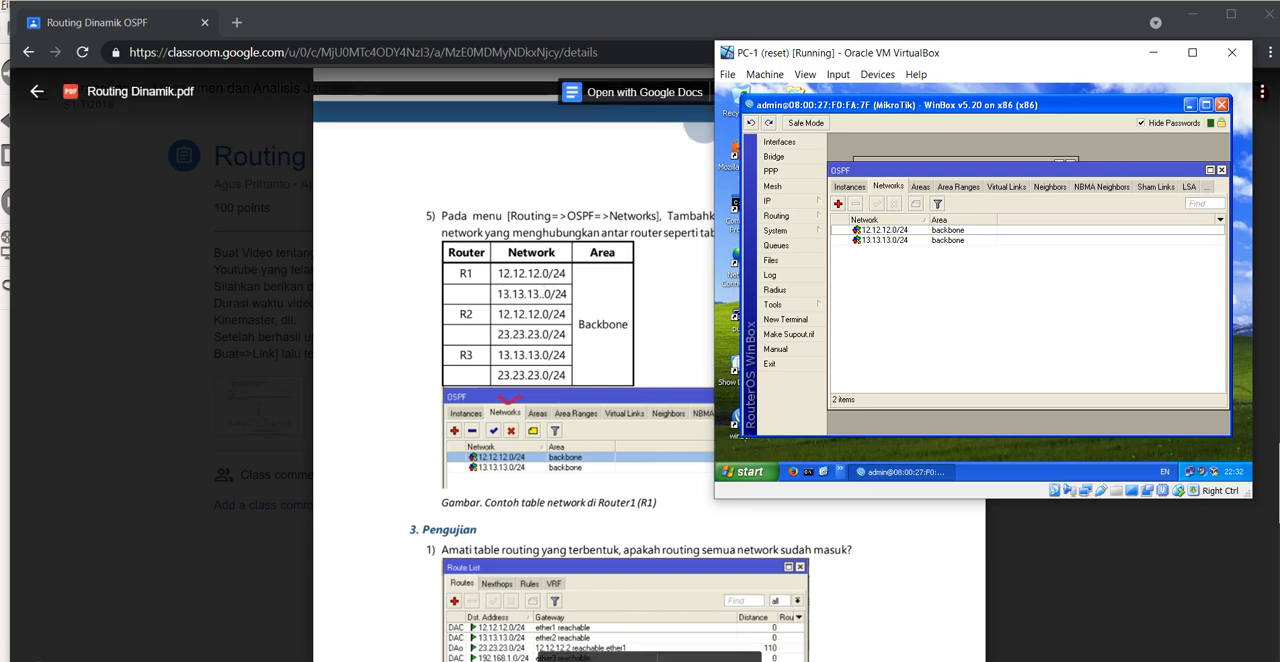
Step: Display the PC-2 router's OSPF networks in WinBox to compare them with the module's R2 rows
{"action": "mouse_move", "coordinate": [804, 660]}
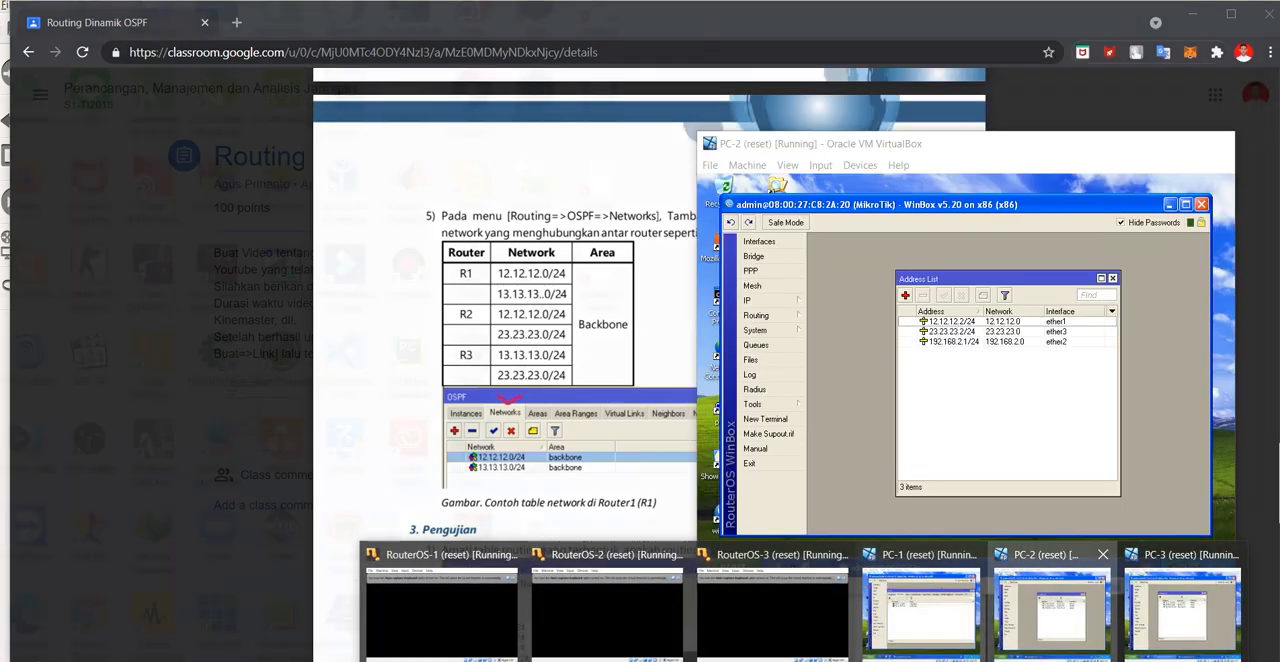
{"action": "left_click", "coordinate": [1050, 610]}
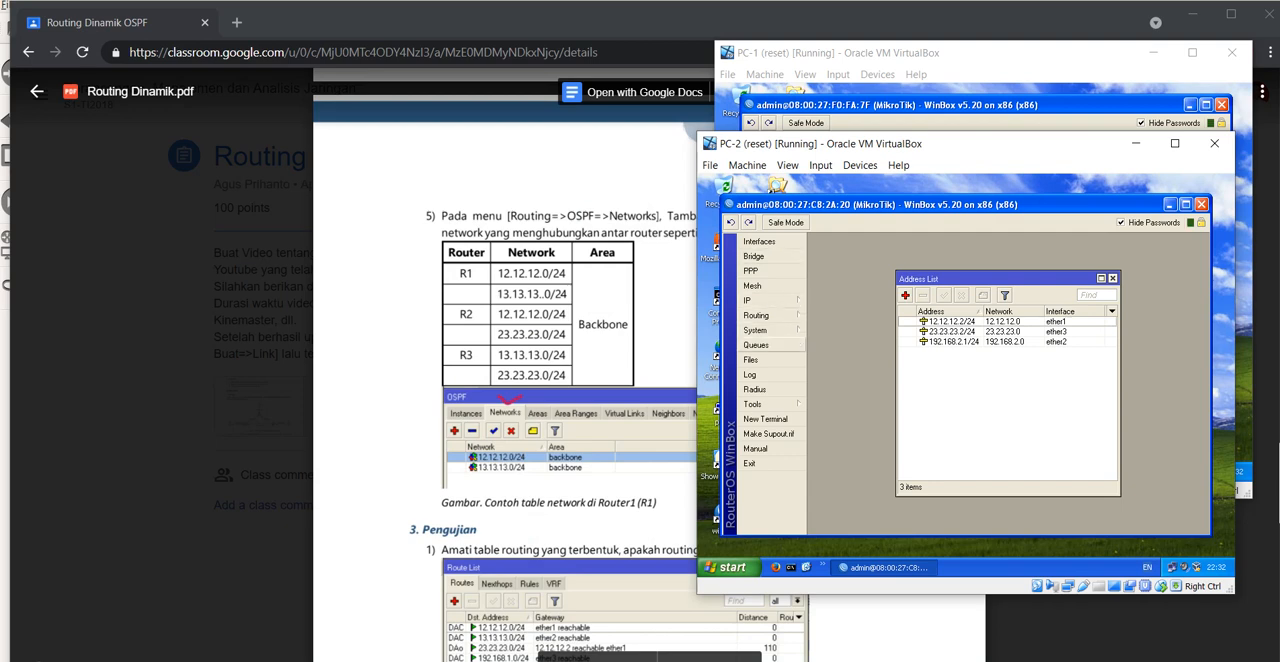
{"action": "left_click", "coordinate": [758, 315]}
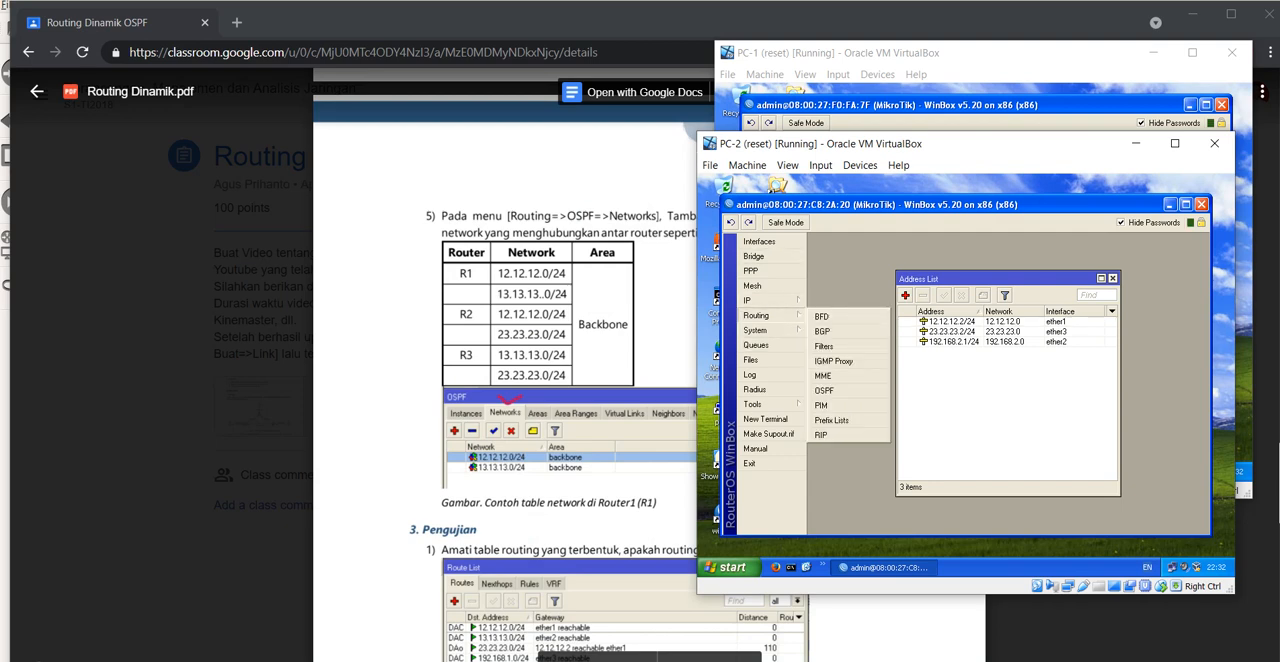
{"action": "left_click", "coordinate": [824, 390]}
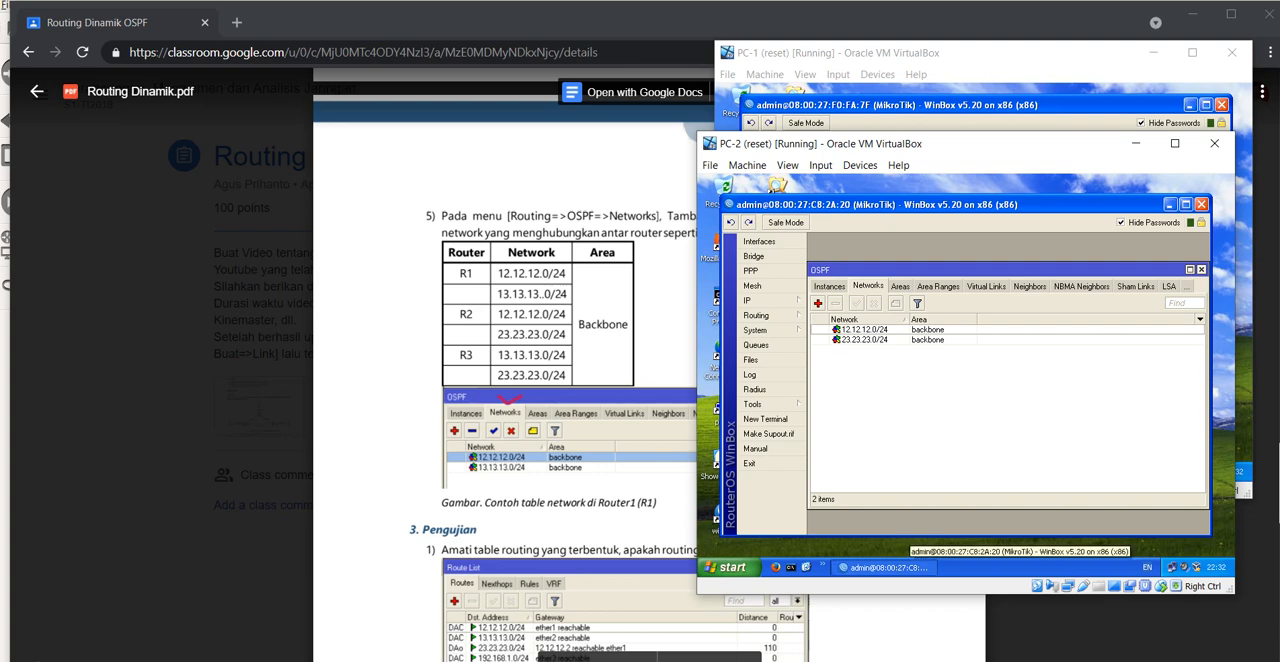
Step: Display the PC-3 router's OSPF networks in WinBox to compare them with the module's R3 rows
{"action": "mouse_move", "coordinate": [798, 660]}
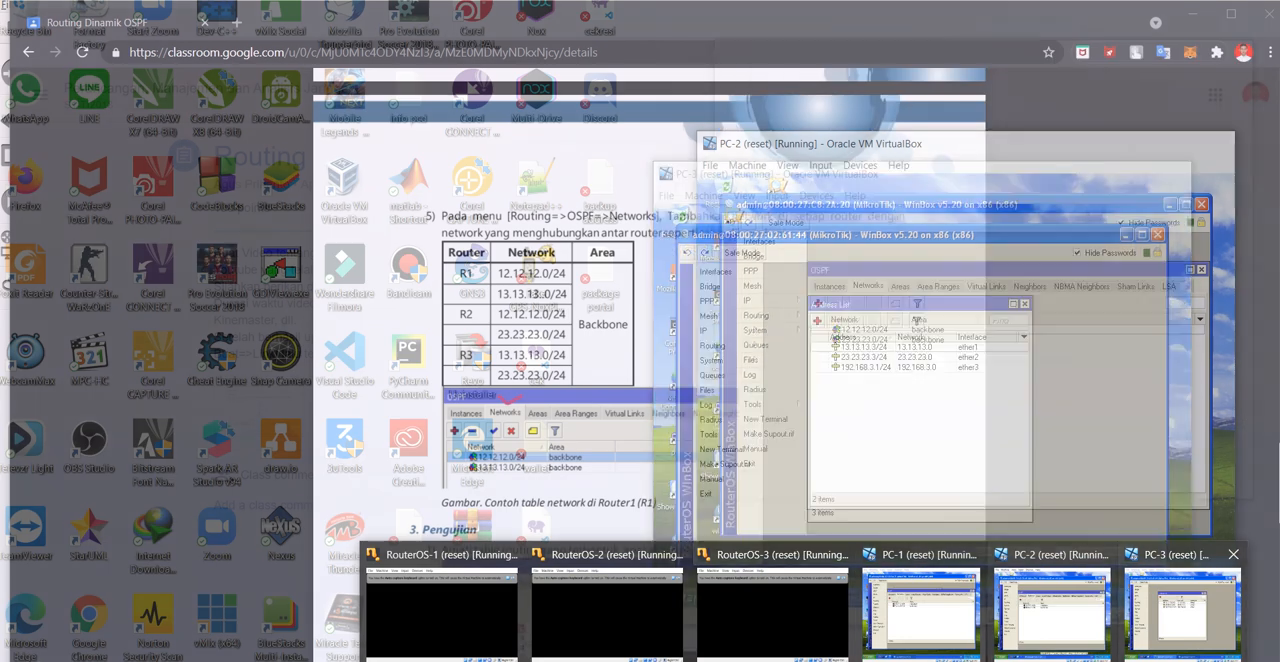
{"action": "left_click", "coordinate": [1183, 610]}
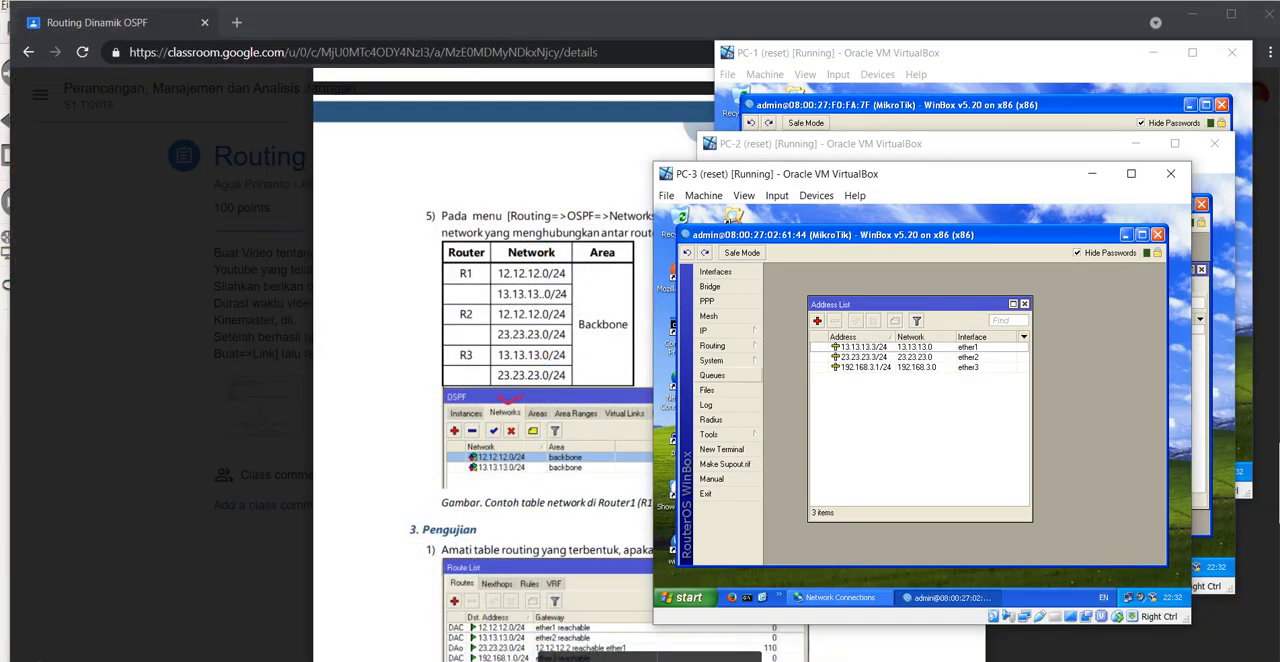
{"action": "left_click", "coordinate": [712, 345]}
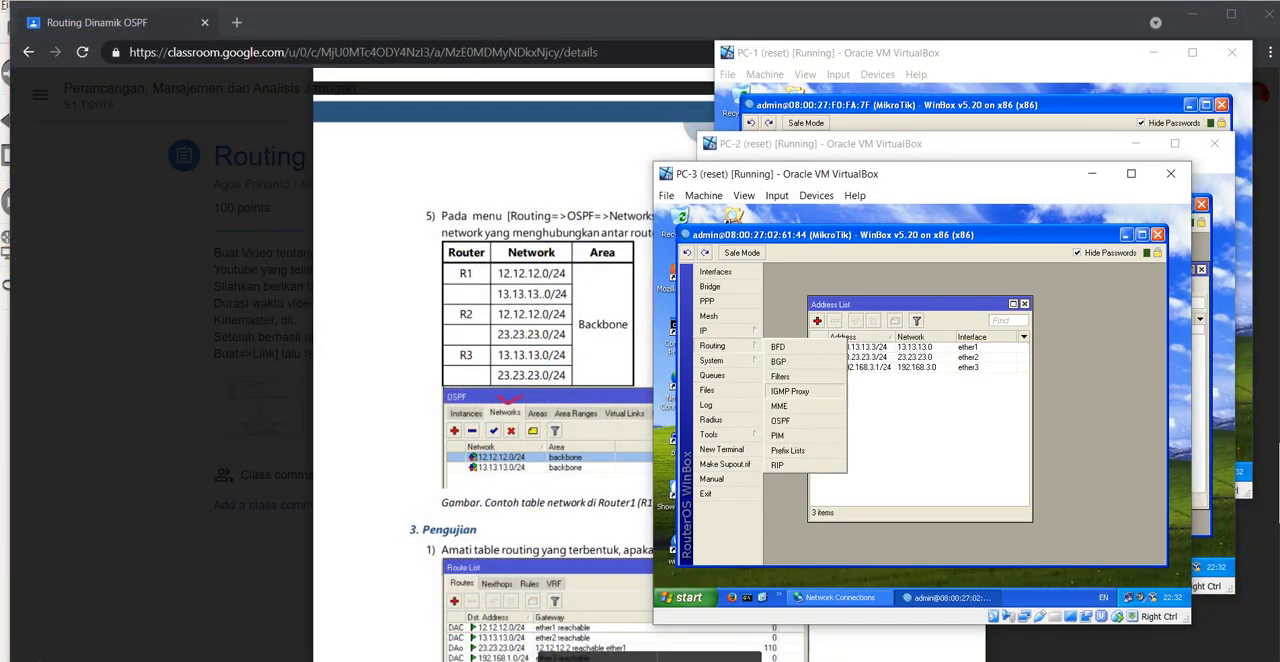
{"action": "left_click", "coordinate": [780, 420]}
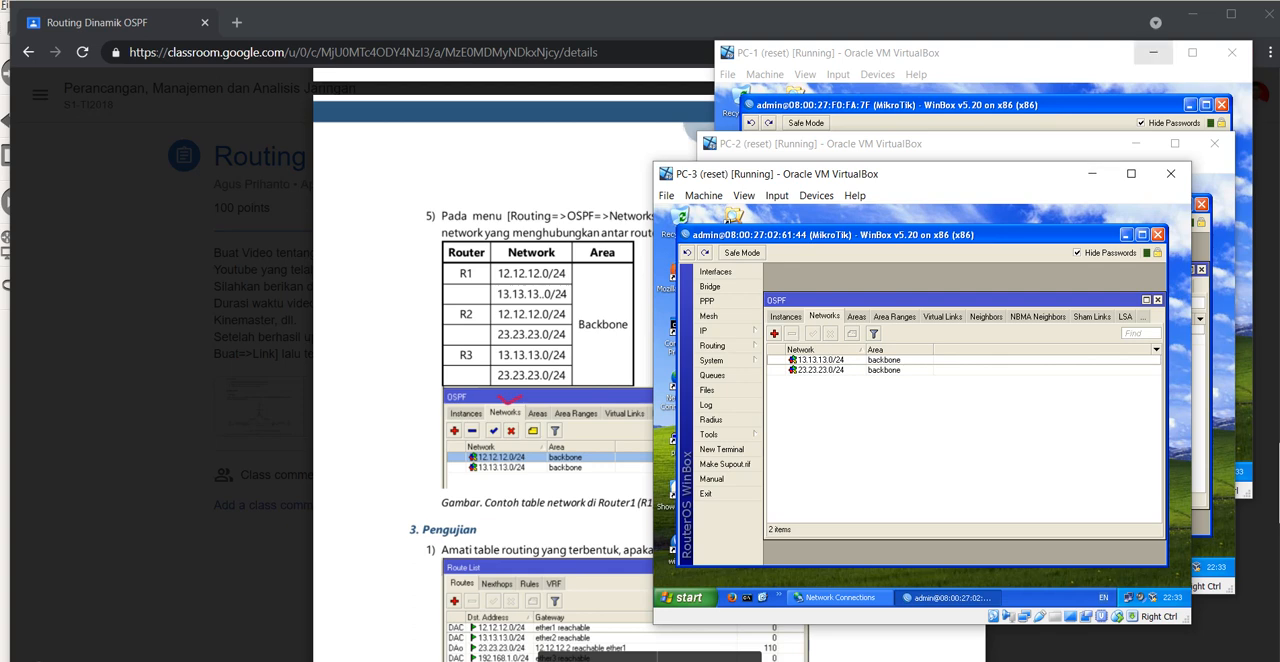
{"action": "right_click", "coordinate": [1180, 2]}
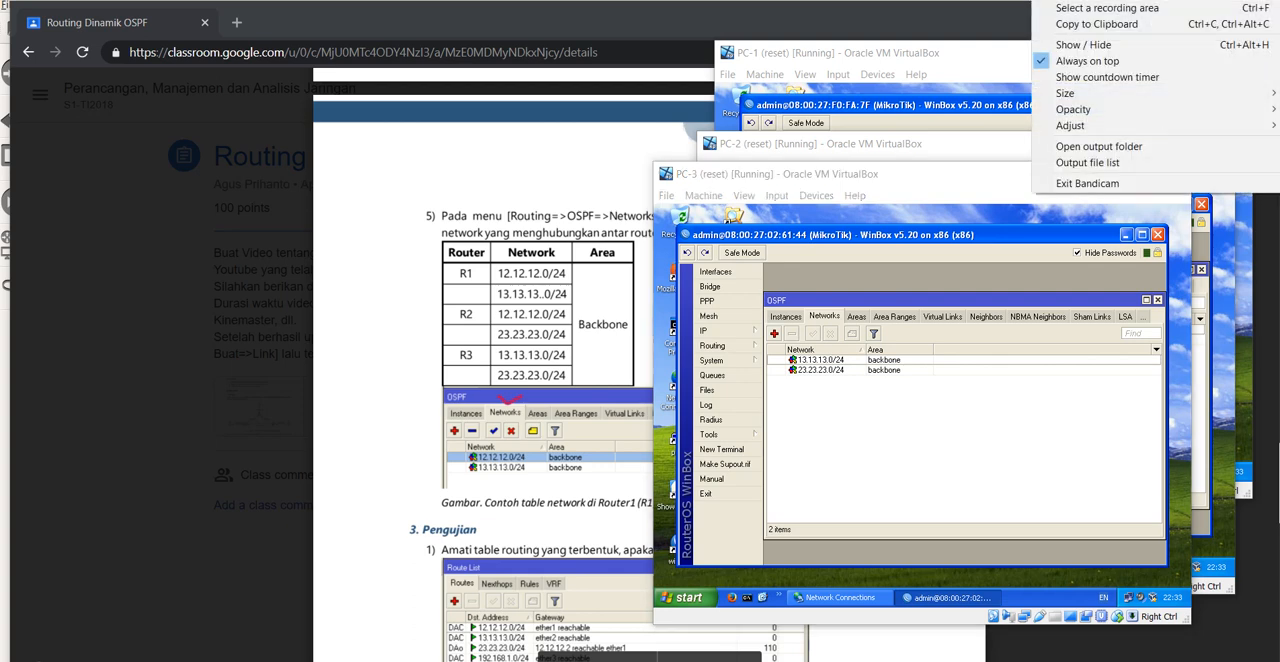
{"action": "key", "text": "Escape"}
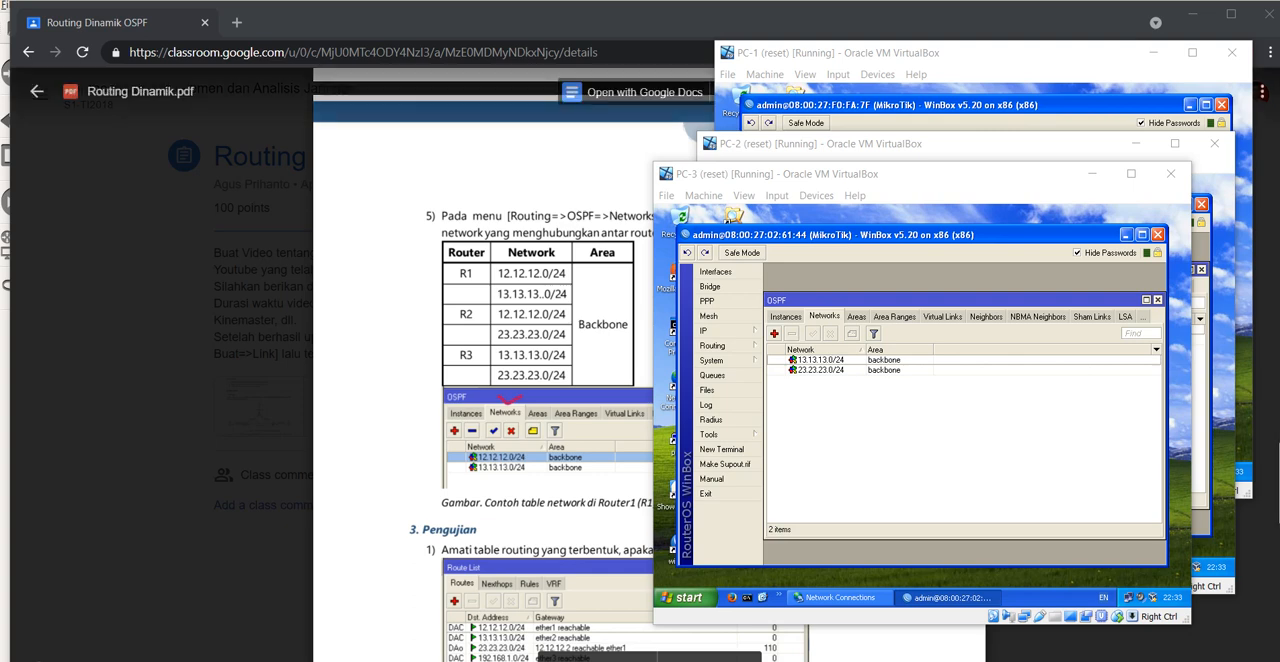
Step: Show the example R1 route list and ping table under section 3, Pengujian, of the lab module in the browser
{"action": "left_click", "coordinate": [560, 180]}
{"action": "scroll", "coordinate": [650, 400], "scroll_direction": "down", "scroll_amount": 5}
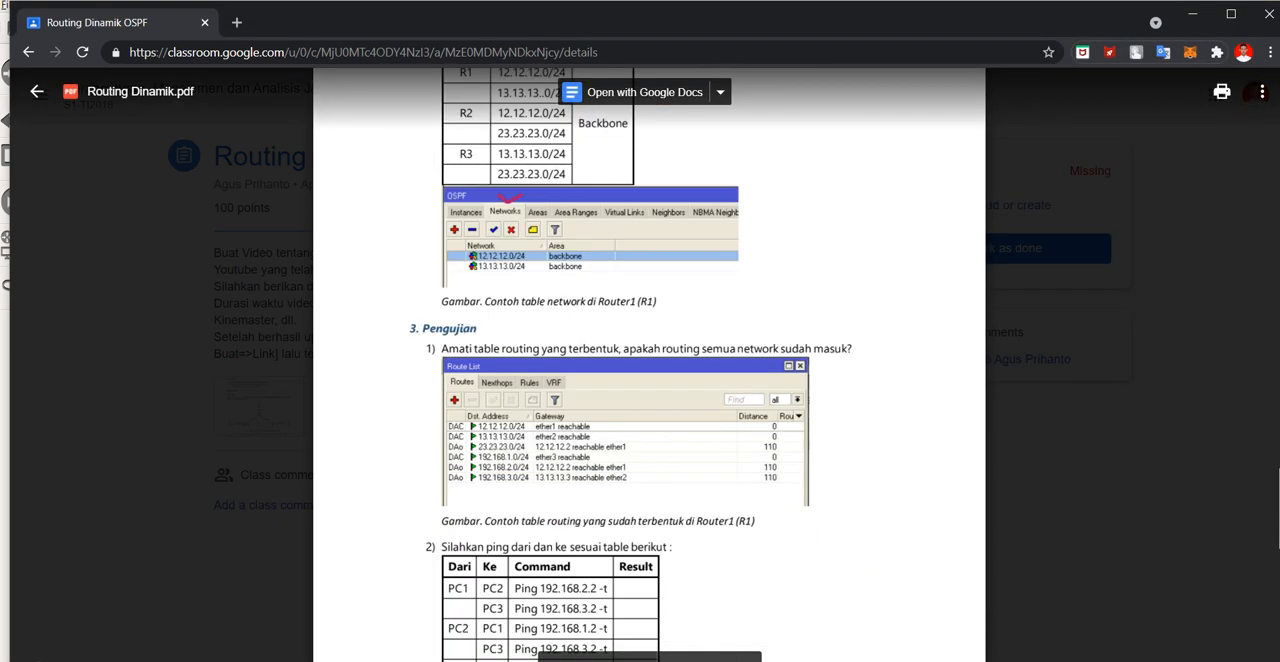
{"action": "scroll", "coordinate": [650, 400], "scroll_direction": "down", "scroll_amount": 2}
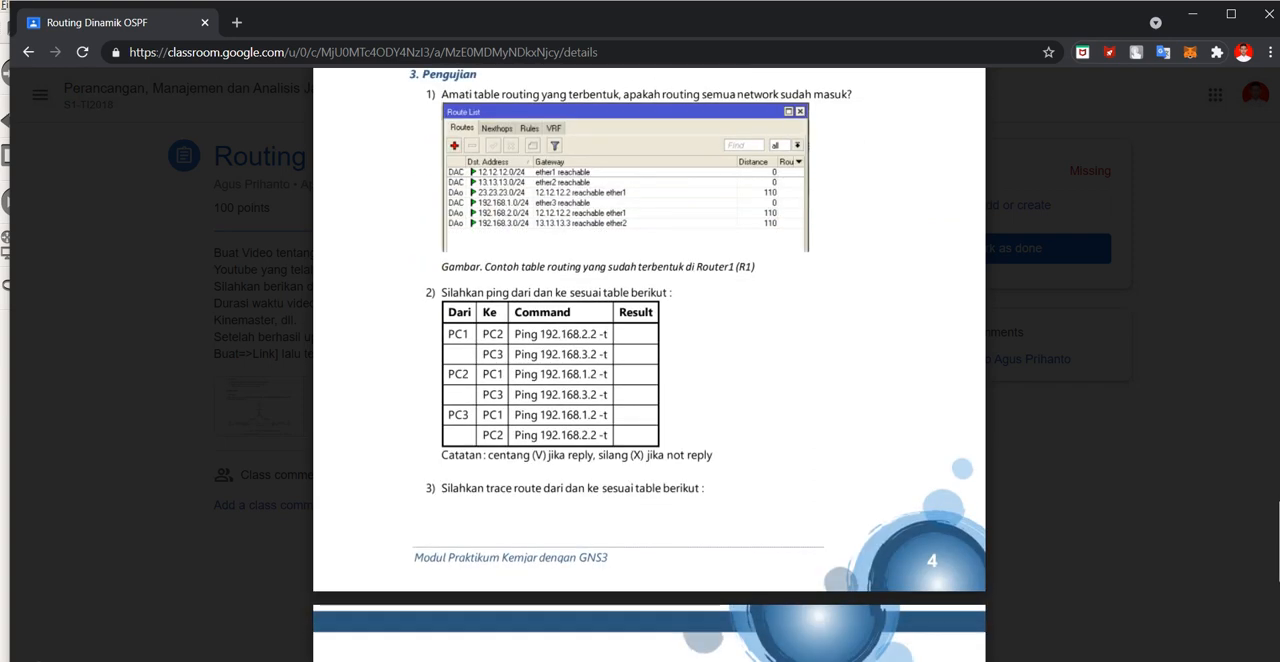
{"action": "key", "text": "alt+Tab"}
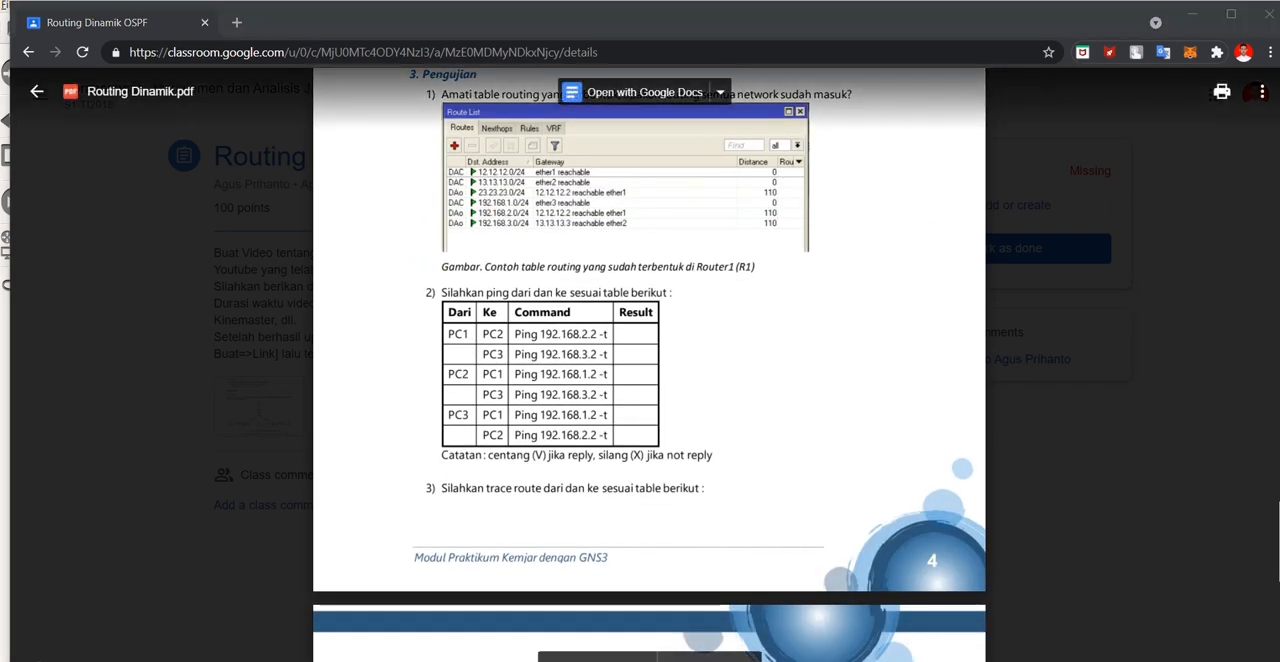
{"action": "scroll", "coordinate": [650, 400], "scroll_direction": "up", "scroll_amount": 2}
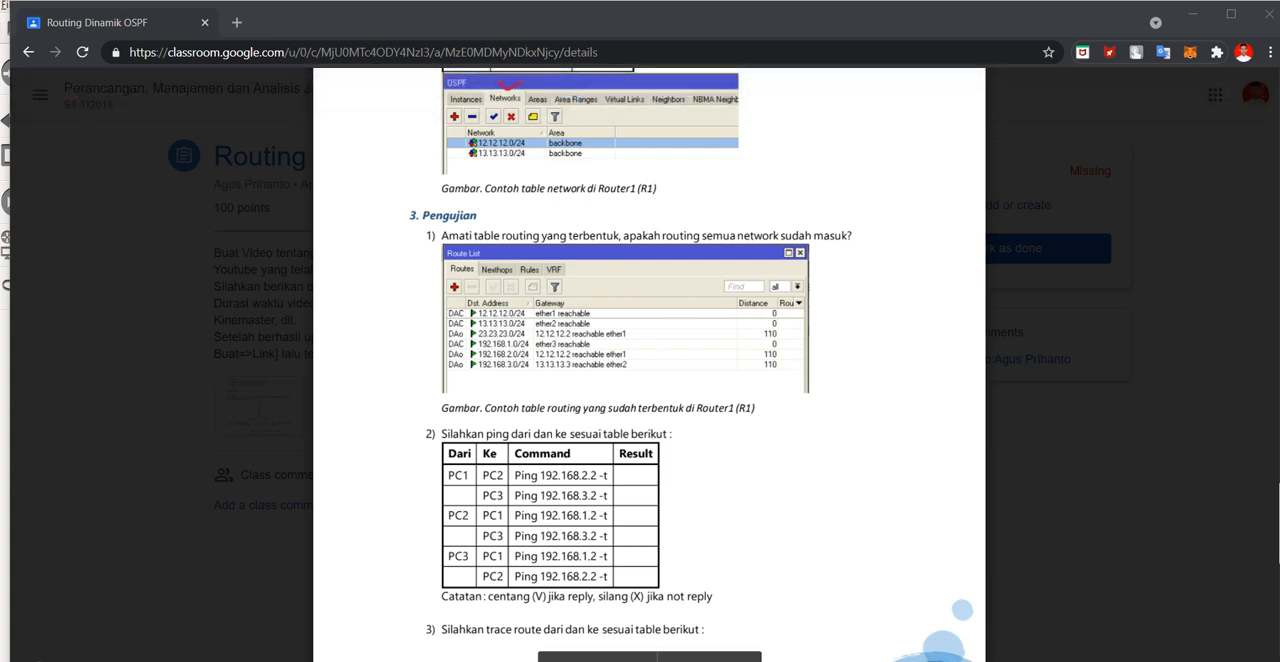
Step: Display the PC-1 router's IP route list in WinBox to compare it with the module's R1 example
{"action": "mouse_move", "coordinate": [780, 655]}
{"action": "left_click", "coordinate": [920, 575]}
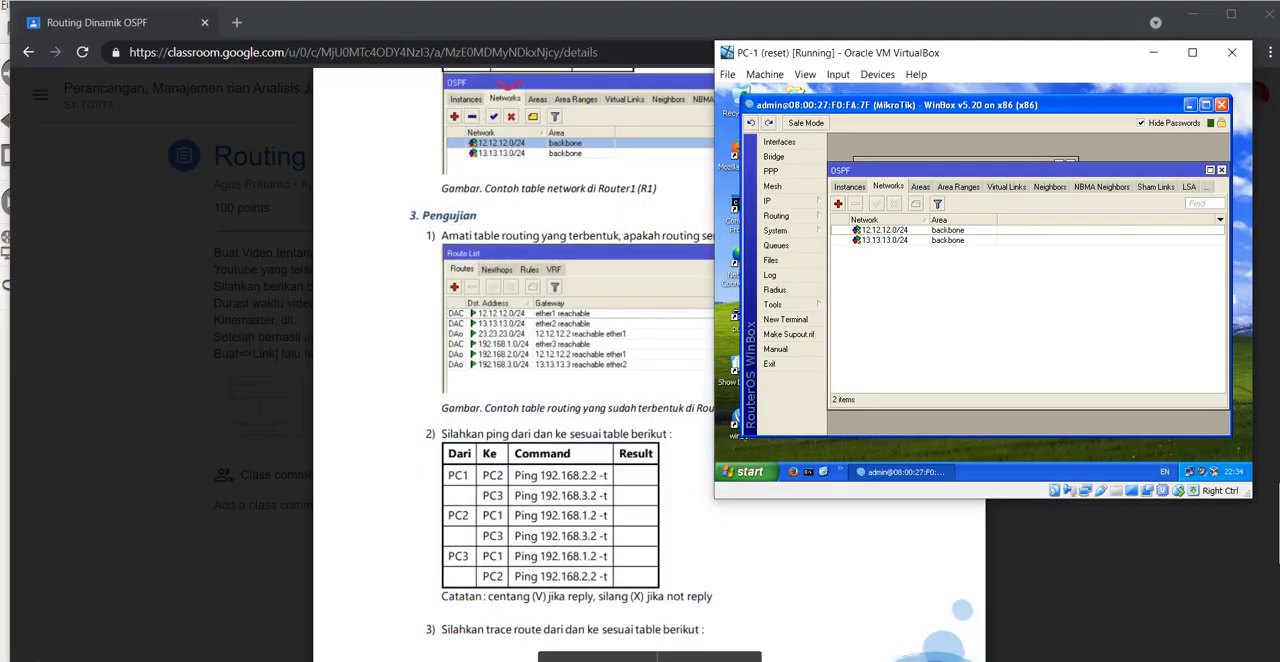
{"action": "left_click", "coordinate": [775, 201]}
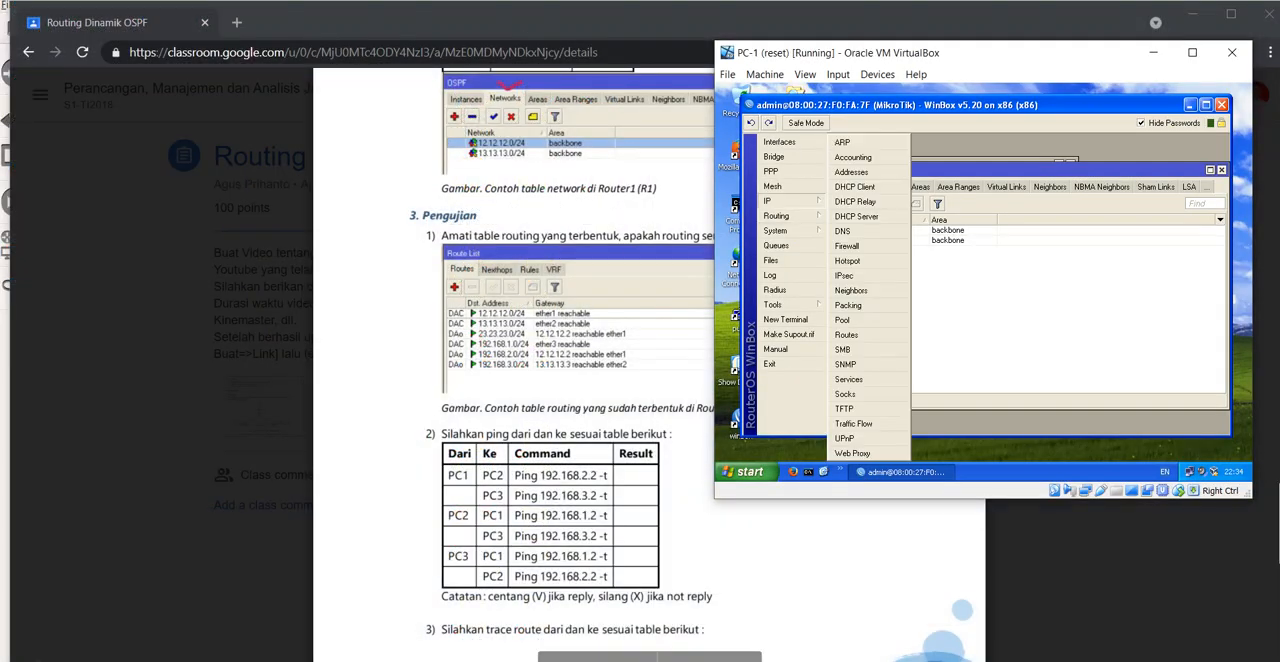
{"action": "left_click", "coordinate": [846, 335]}
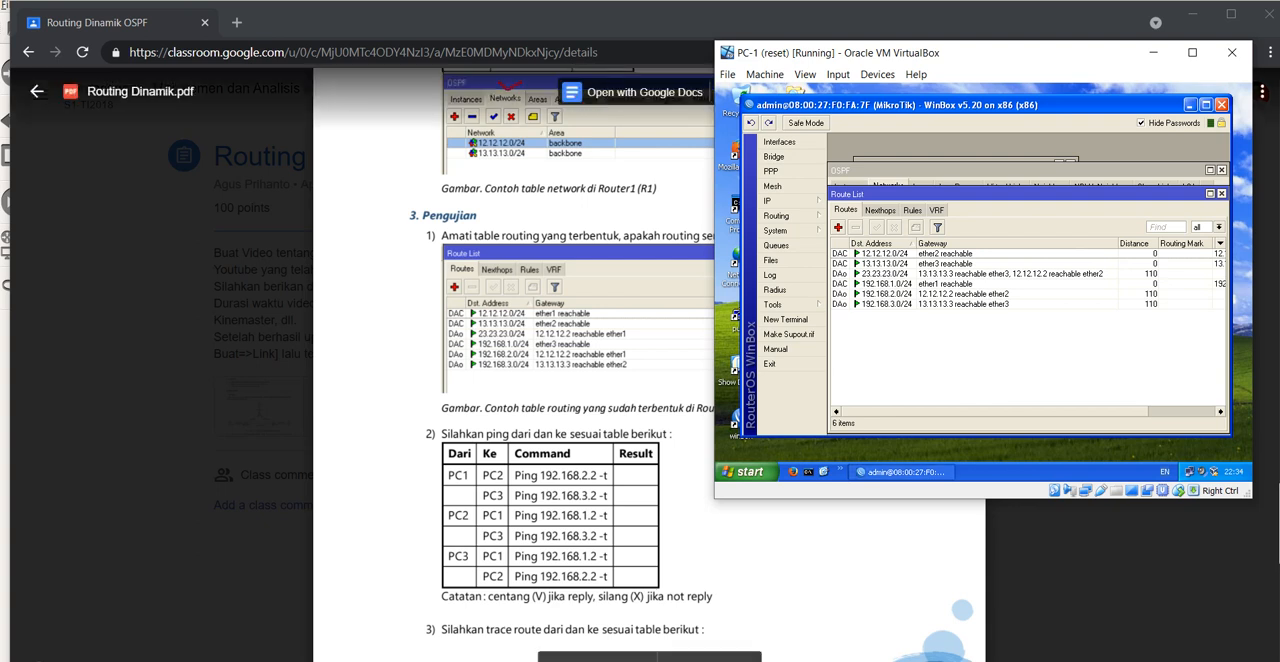
Step: Display the PC-2 router's IP route list in WinBox to examine its OSPF routes
{"action": "mouse_move", "coordinate": [805, 660]}
{"action": "left_click", "coordinate": [1052, 605]}
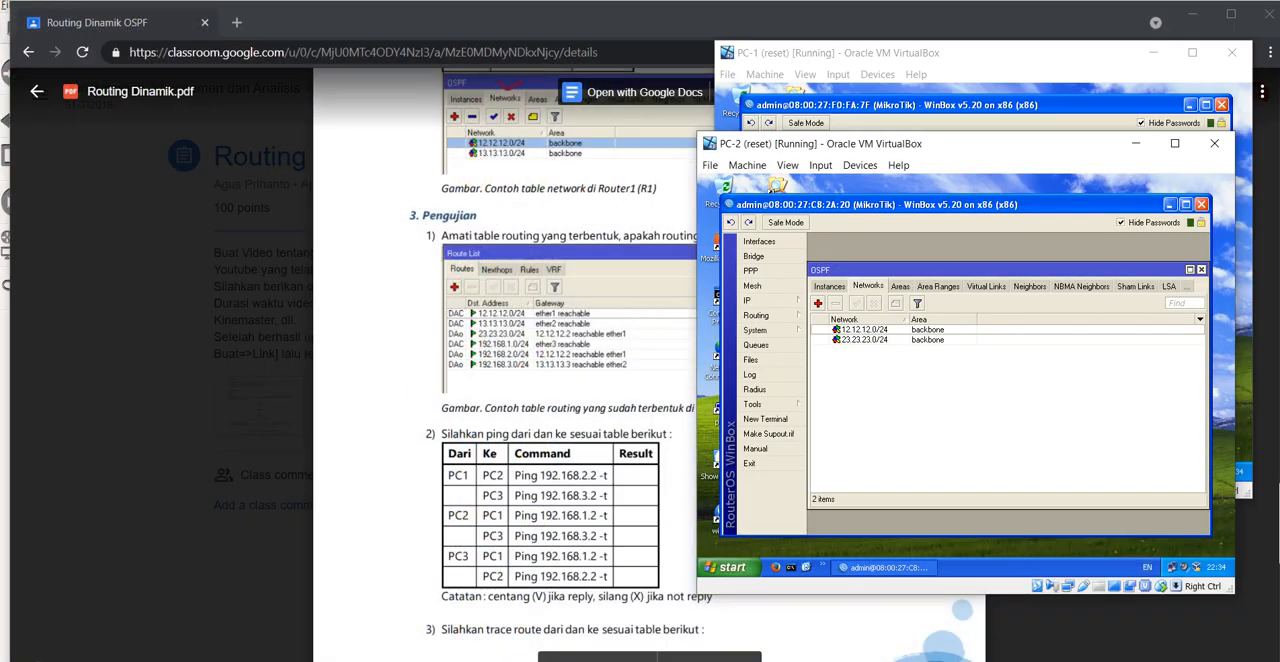
{"action": "left_click", "coordinate": [766, 301]}
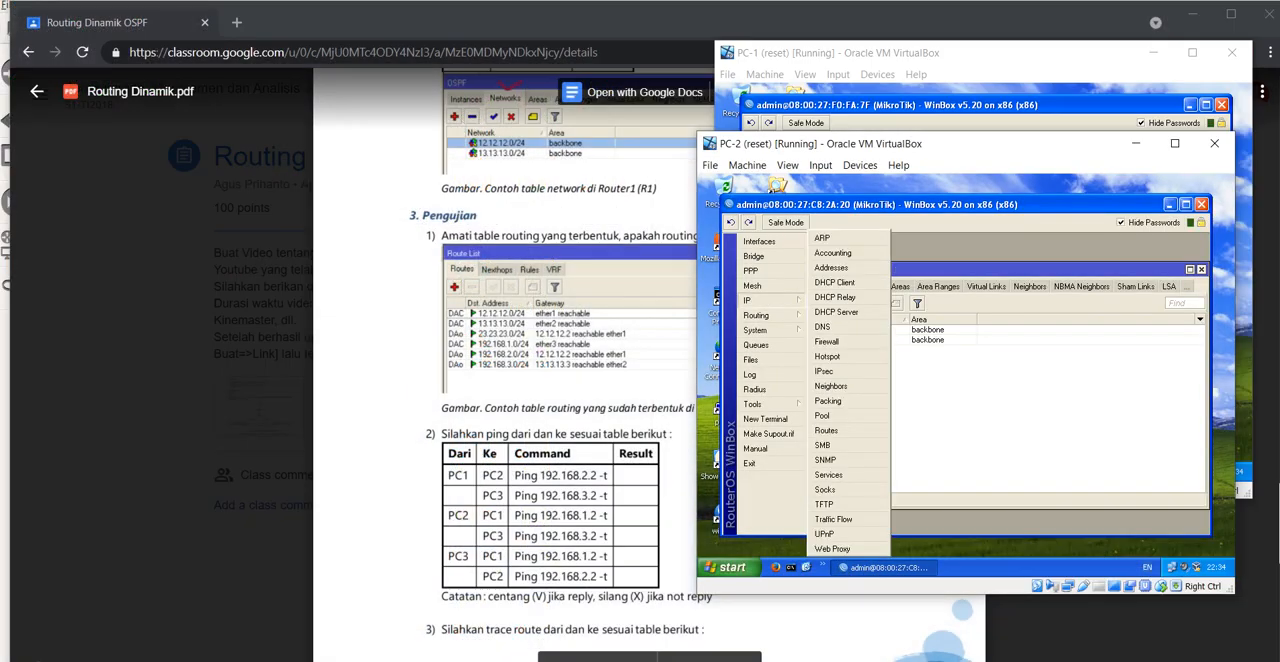
{"action": "left_click", "coordinate": [826, 430]}
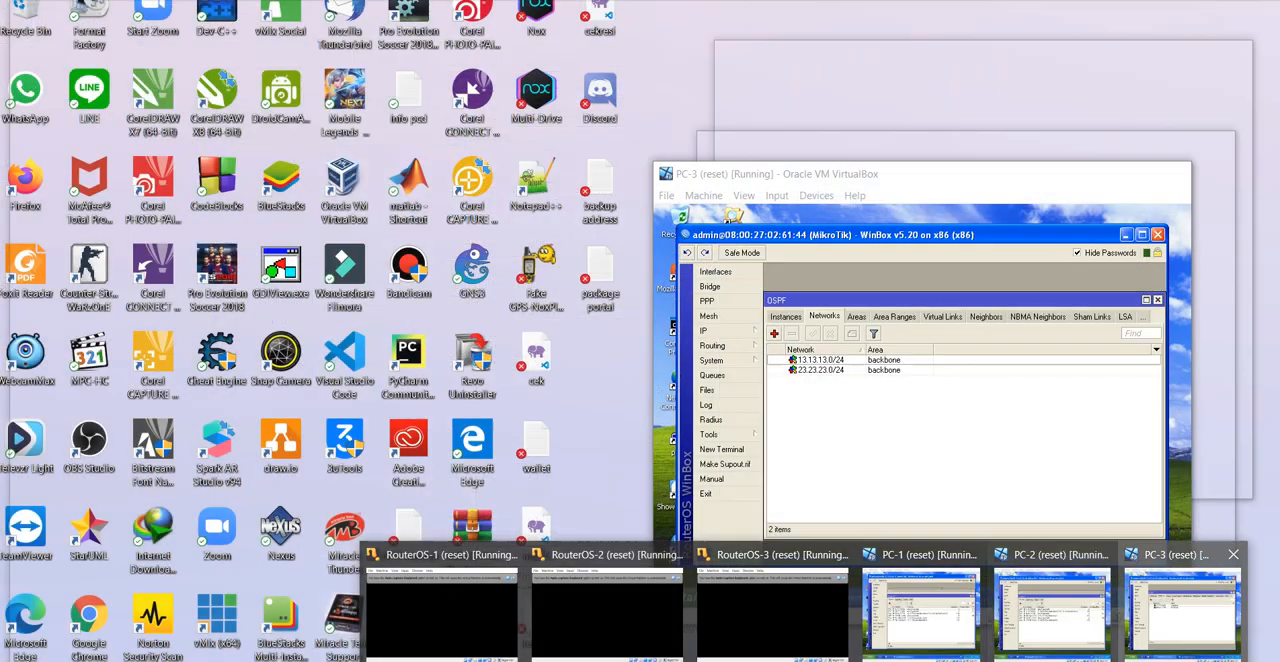
Step: Display the PC-3 router's IP route list in WinBox to examine its OSPF routes
{"action": "left_click", "coordinate": [1189, 614]}
{"action": "left_click", "coordinate": [704, 330]}
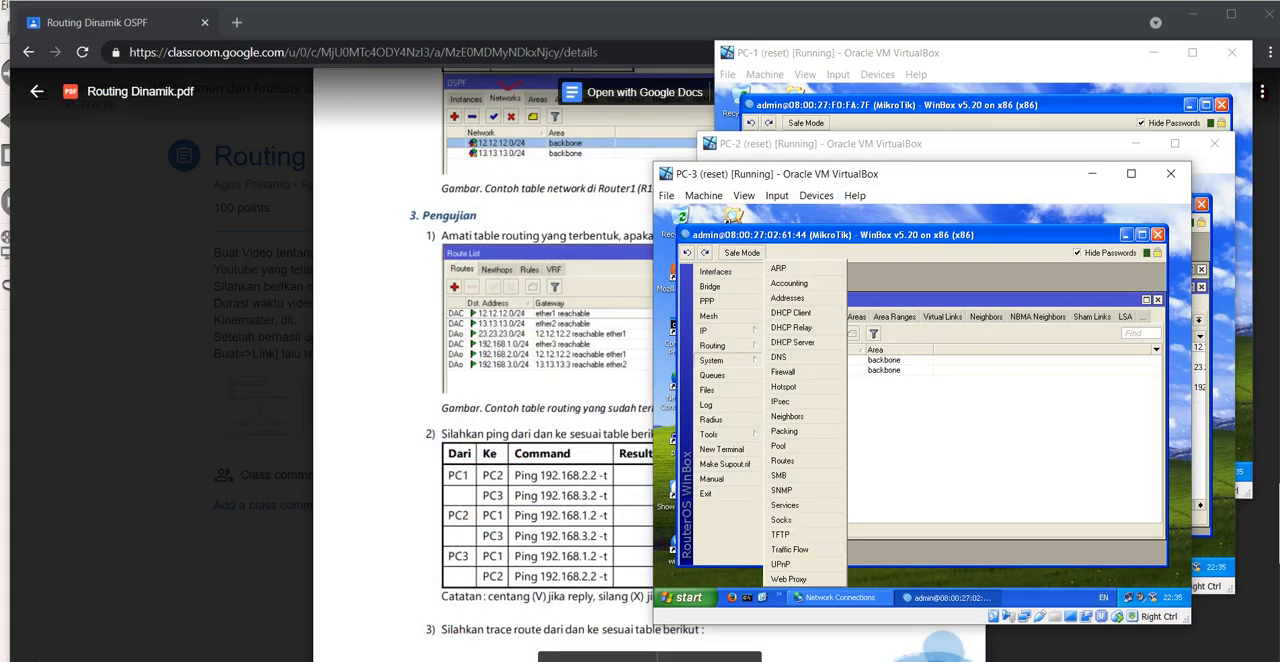
{"action": "left_click", "coordinate": [795, 480]}
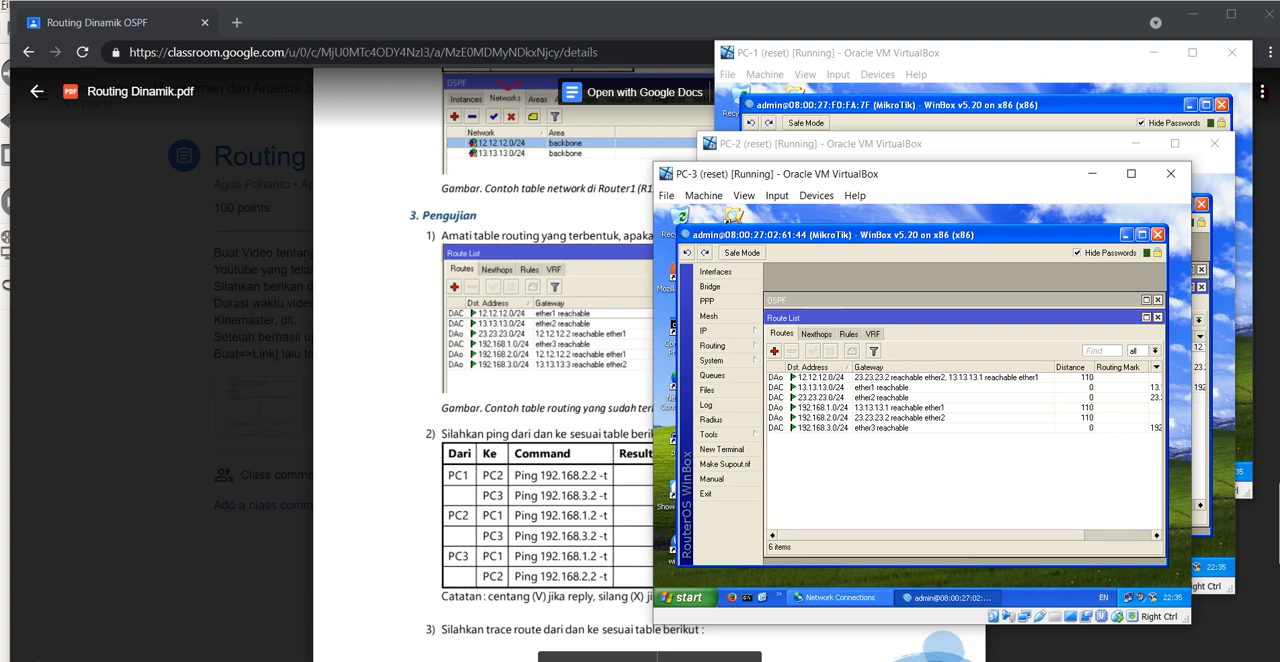
Step: Show the module's ping table in the browser, and open a Command Prompt on PC-1 with WinBox minimized
{"action": "key", "text": "alt+Tab"}
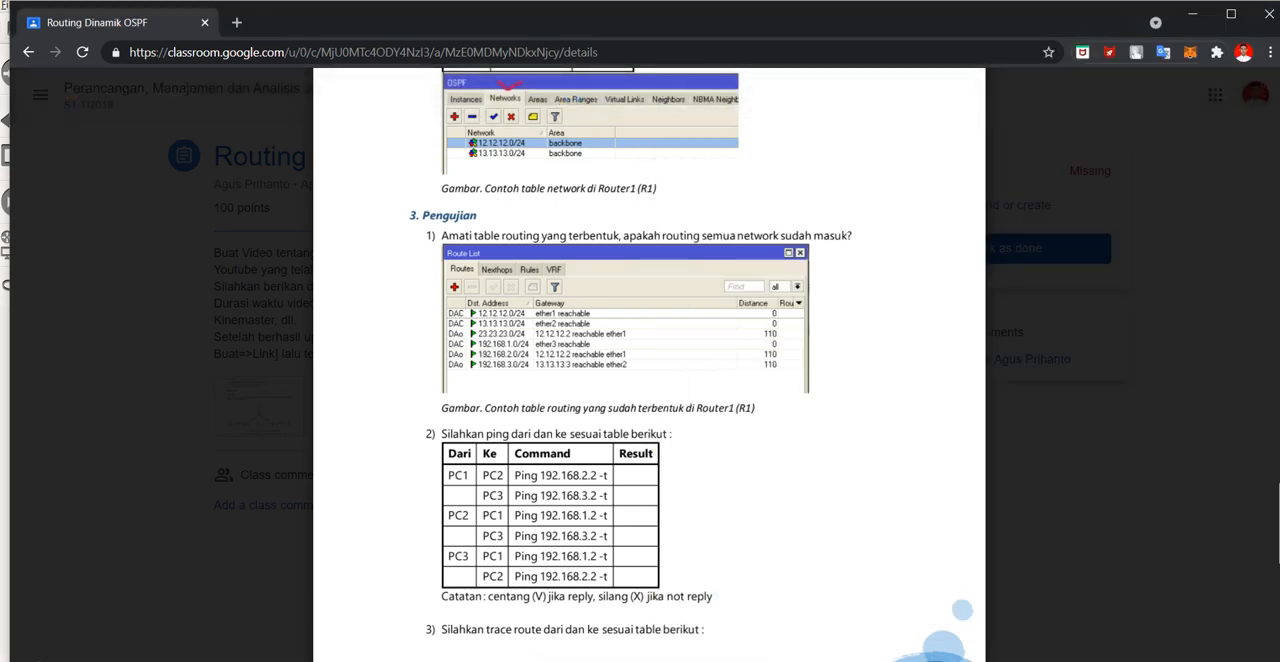
{"action": "scroll", "coordinate": [649, 365], "scroll_direction": "down", "scroll_amount": 2}
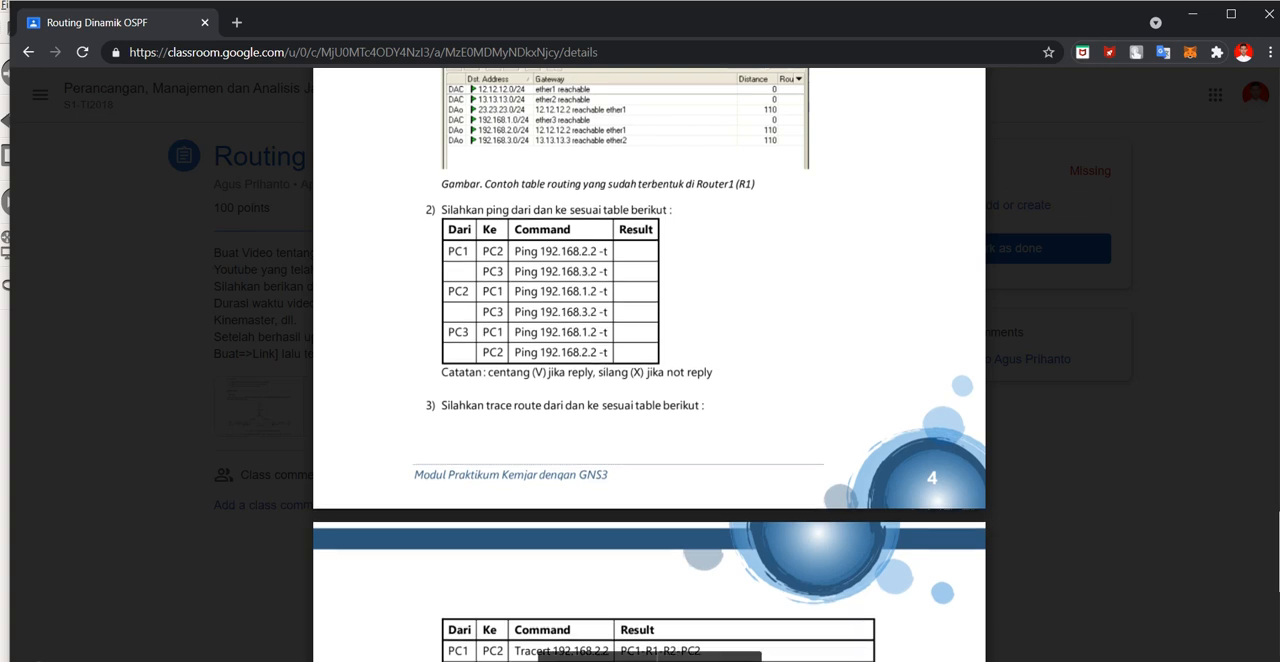
{"action": "left_click", "coordinate": [804, 661]}
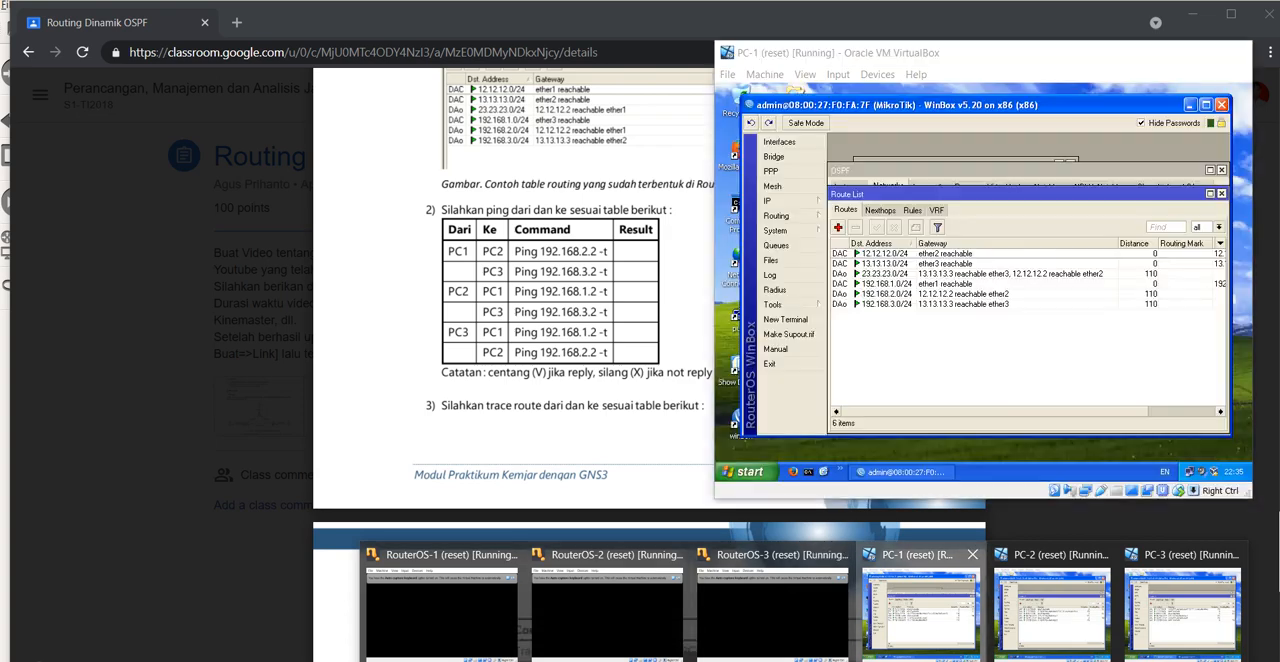
{"action": "left_click", "coordinate": [920, 610]}
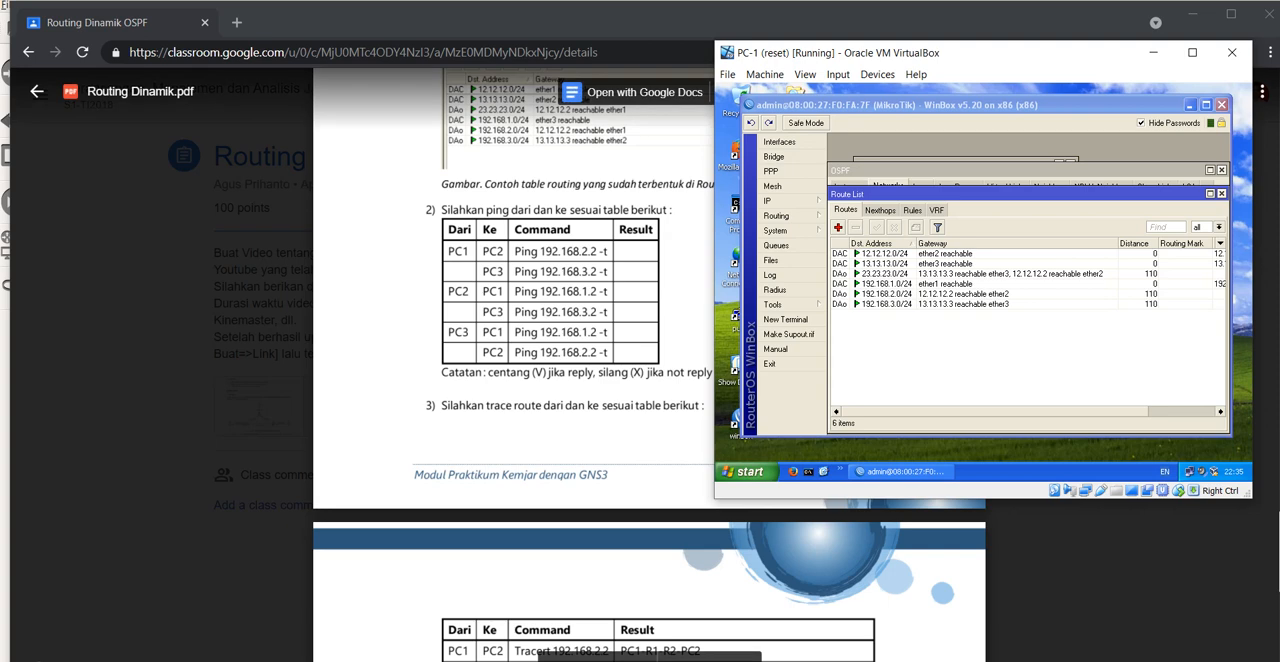
{"action": "left_click", "coordinate": [1191, 105]}
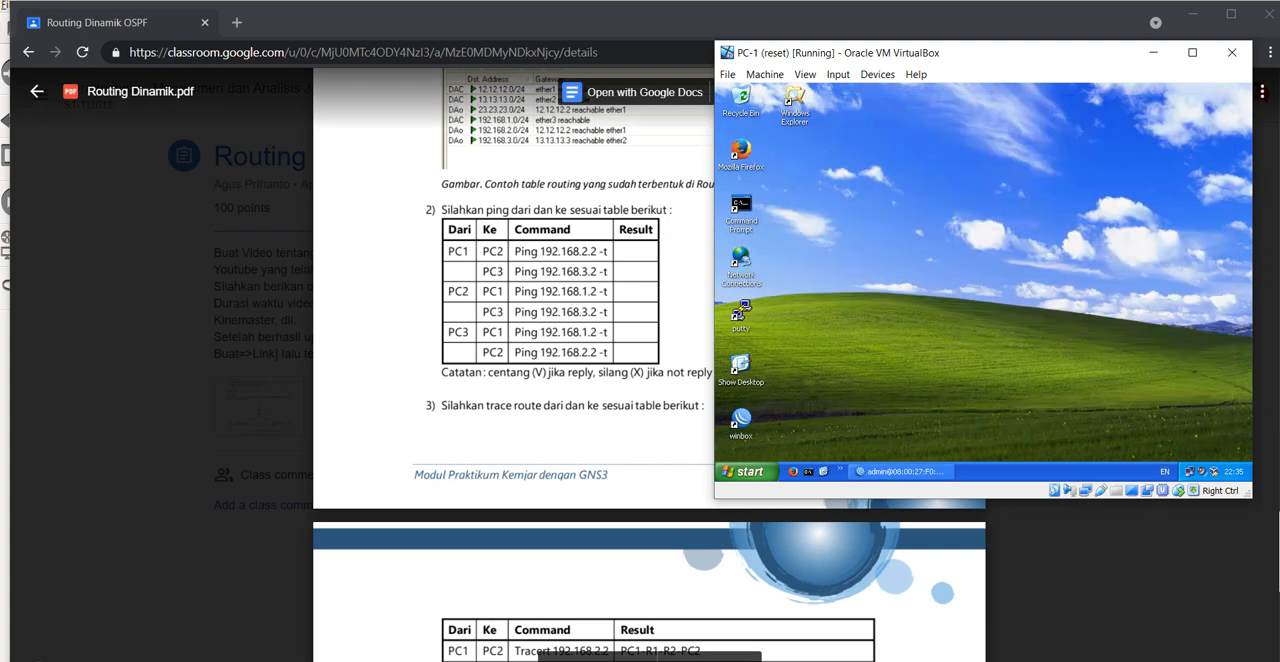
{"action": "right_click", "coordinate": [808, 471]}
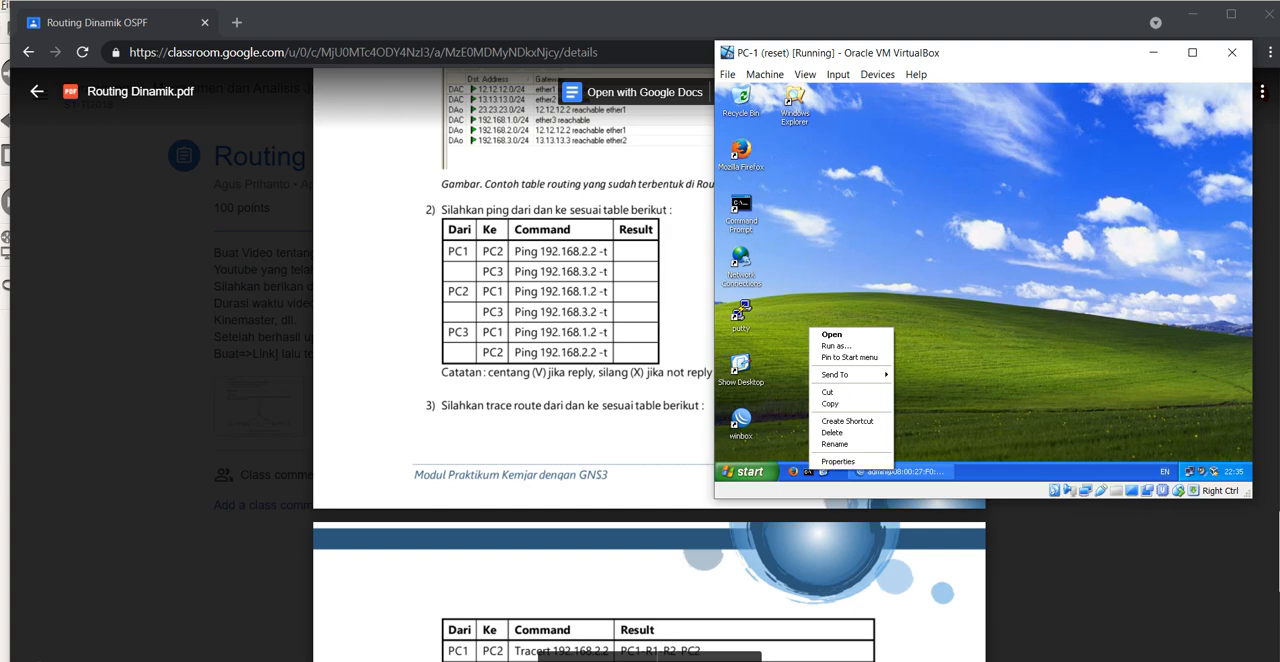
{"action": "key", "text": "Escape"}
{"action": "double_click", "coordinate": [741, 204]}
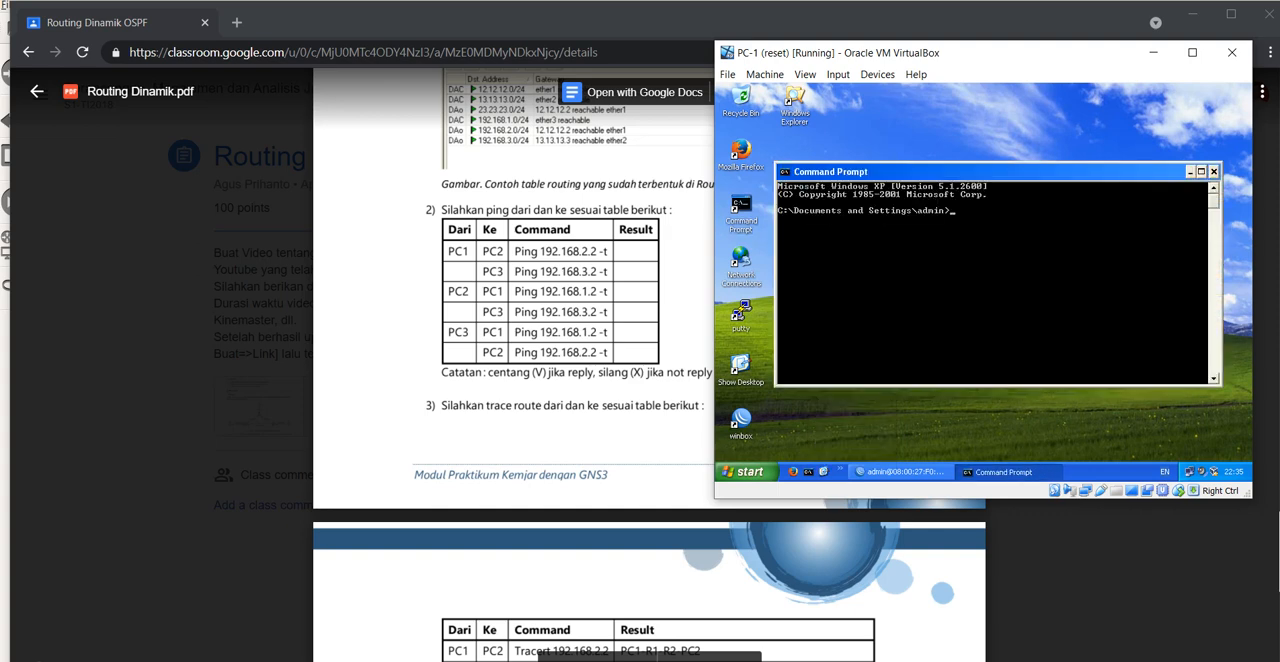
Step: Try to ping PC-2 from PC-1 with the command ping 192.168.2.2-t
{"action": "type", "text": "ping 192.168.2.2-t"}
{"action": "key", "text": "Return"}
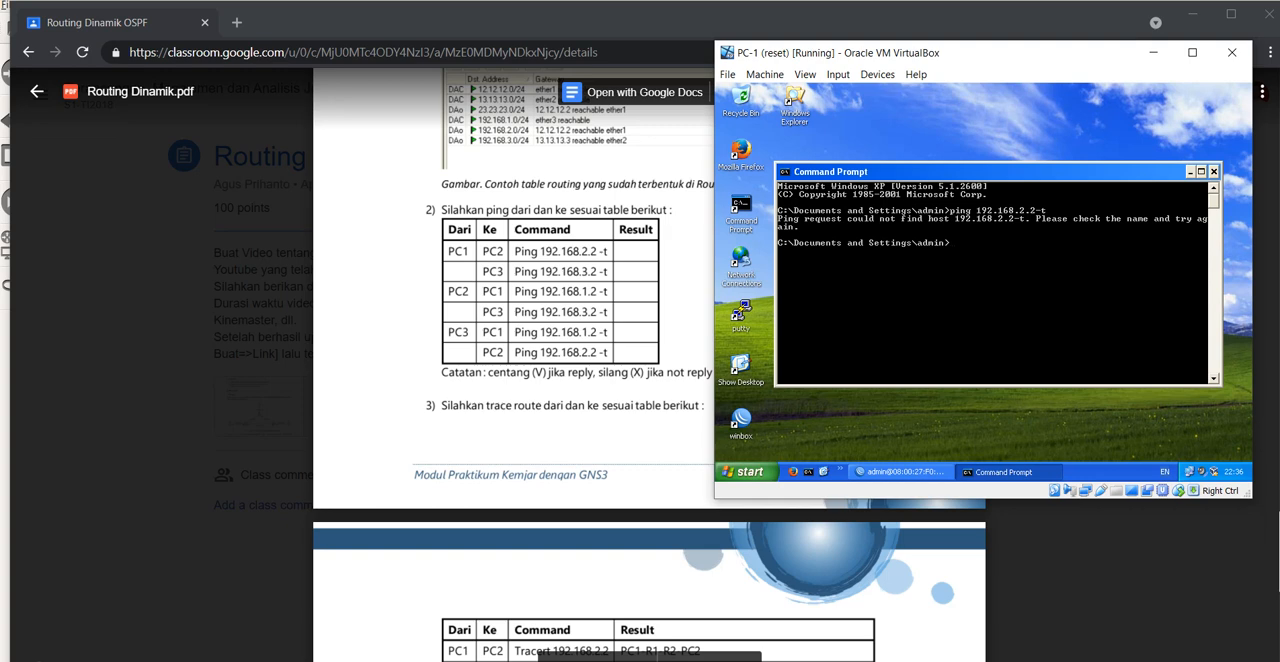
Step: From PC-1, ping PC-2 at 192.168.2.2 and PC-3 at 192.168.3.2
{"action": "type", "text": "ping 192.168.2.2"}
{"action": "key", "text": "Return"}
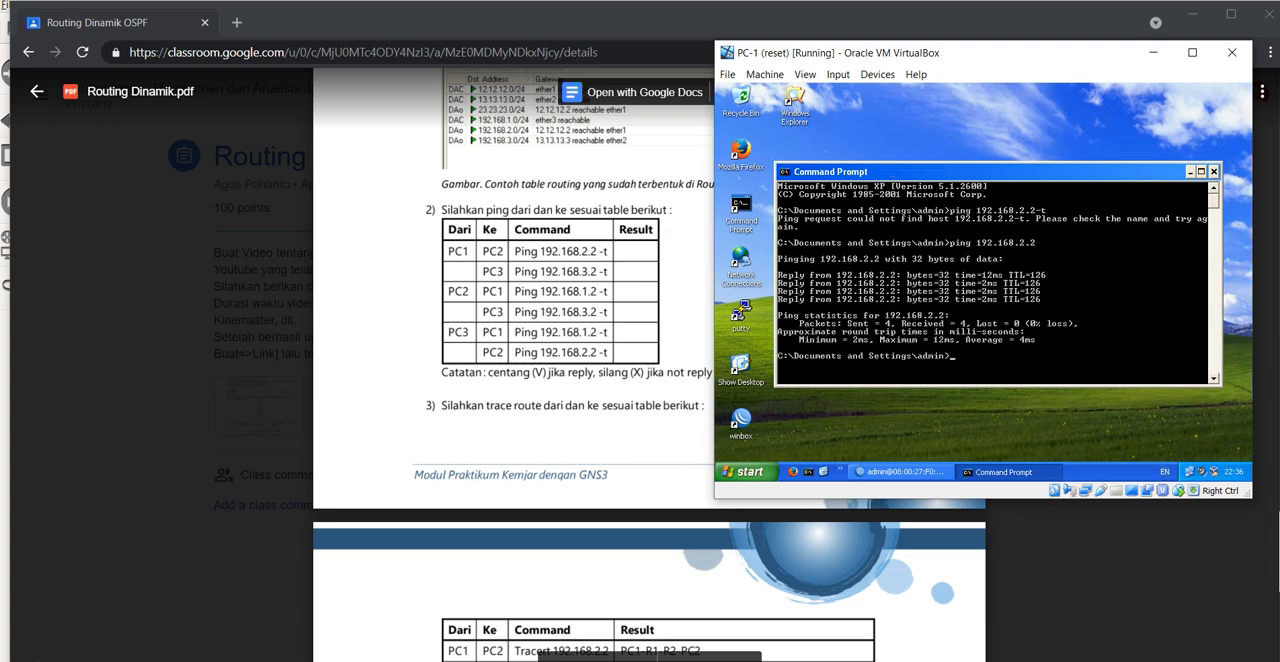
{"action": "type", "text": "ping 192.168.3.2"}
{"action": "key", "text": "Return"}
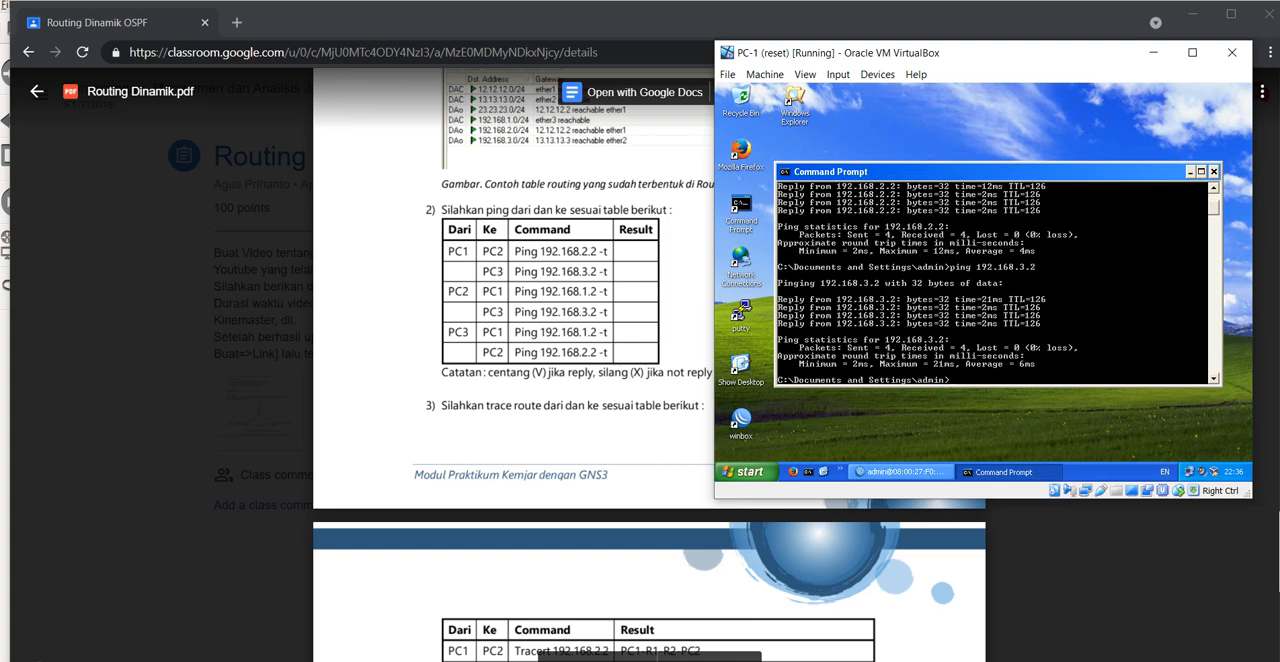
Step: Switch to PC-2, minimize its WinBox window and open a Command Prompt
{"action": "mouse_move", "coordinate": [803, 660]}
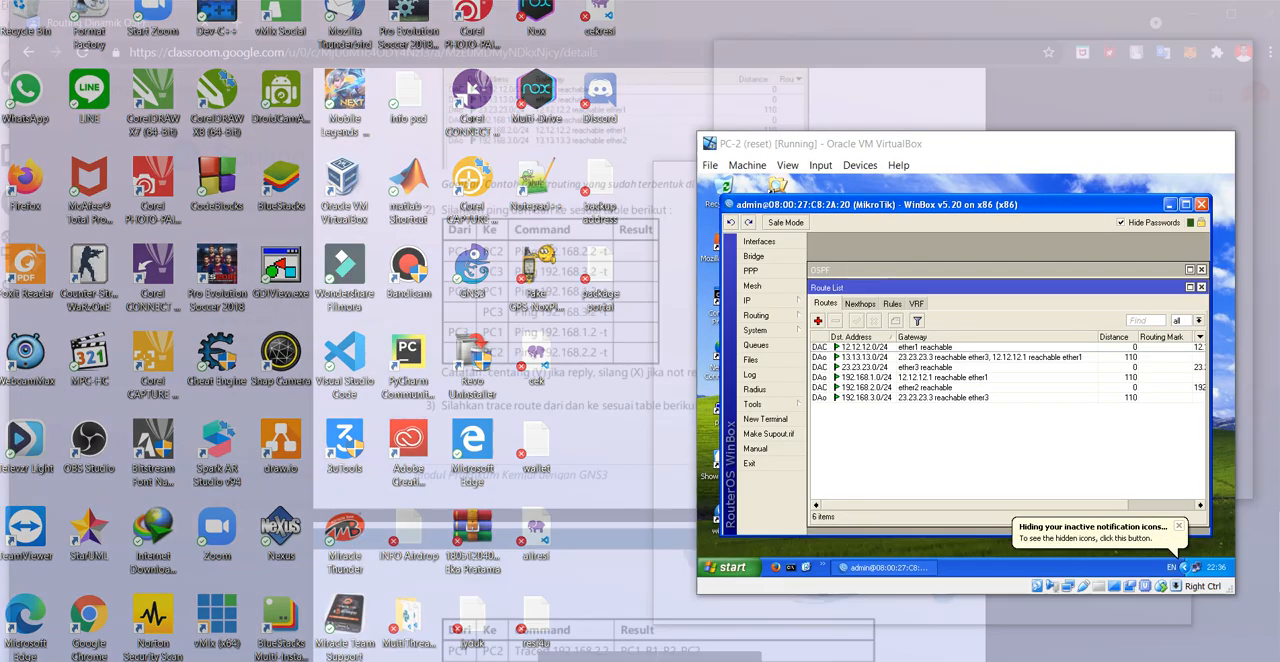
{"action": "left_click", "coordinate": [1050, 610]}
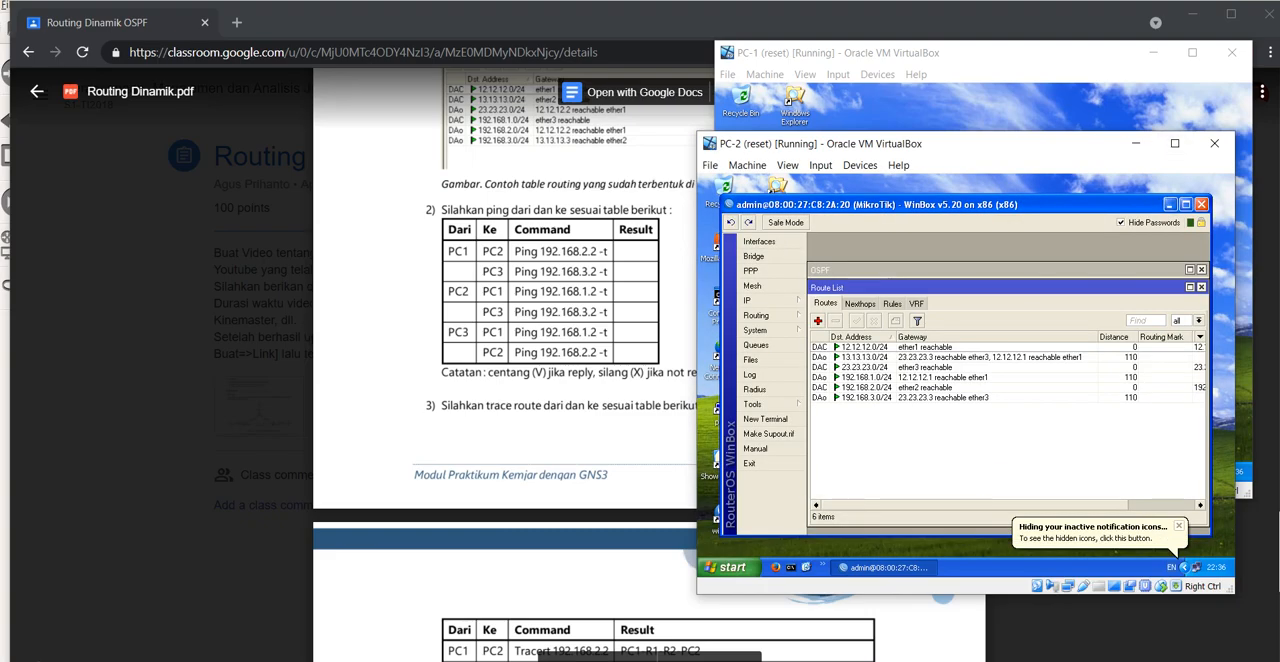
{"action": "left_click", "coordinate": [1169, 204]}
{"action": "double_click", "coordinate": [723, 298]}
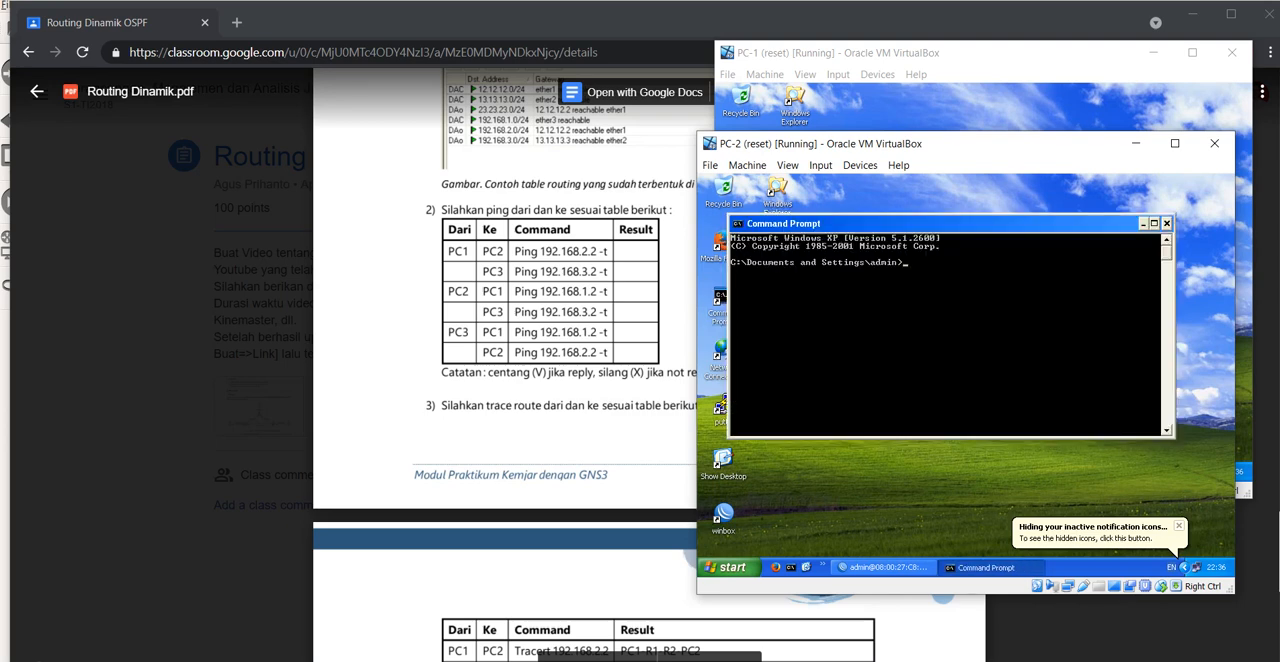
Step: From PC-2, ping PC-1 at 192.168.1.2 and PC-3 at 192.168.3.2
{"action": "type", "text": "ping 192"}
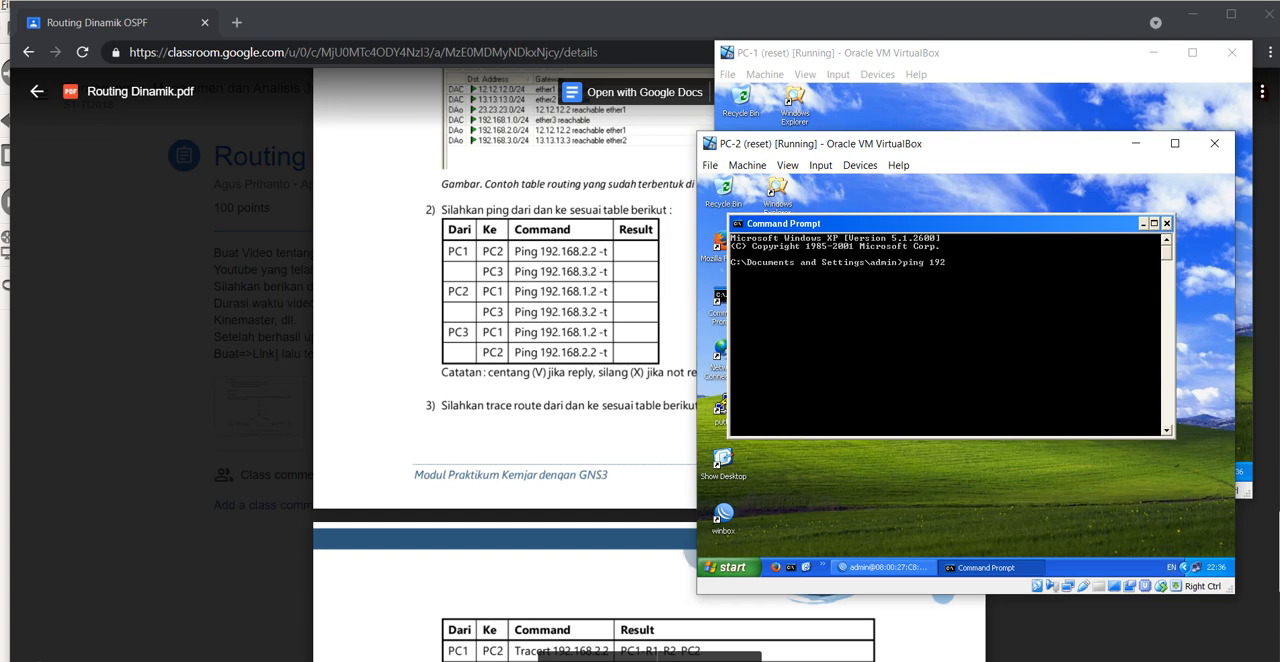
{"action": "type", "text": ".168.1.2"}
{"action": "key", "text": "Return"}
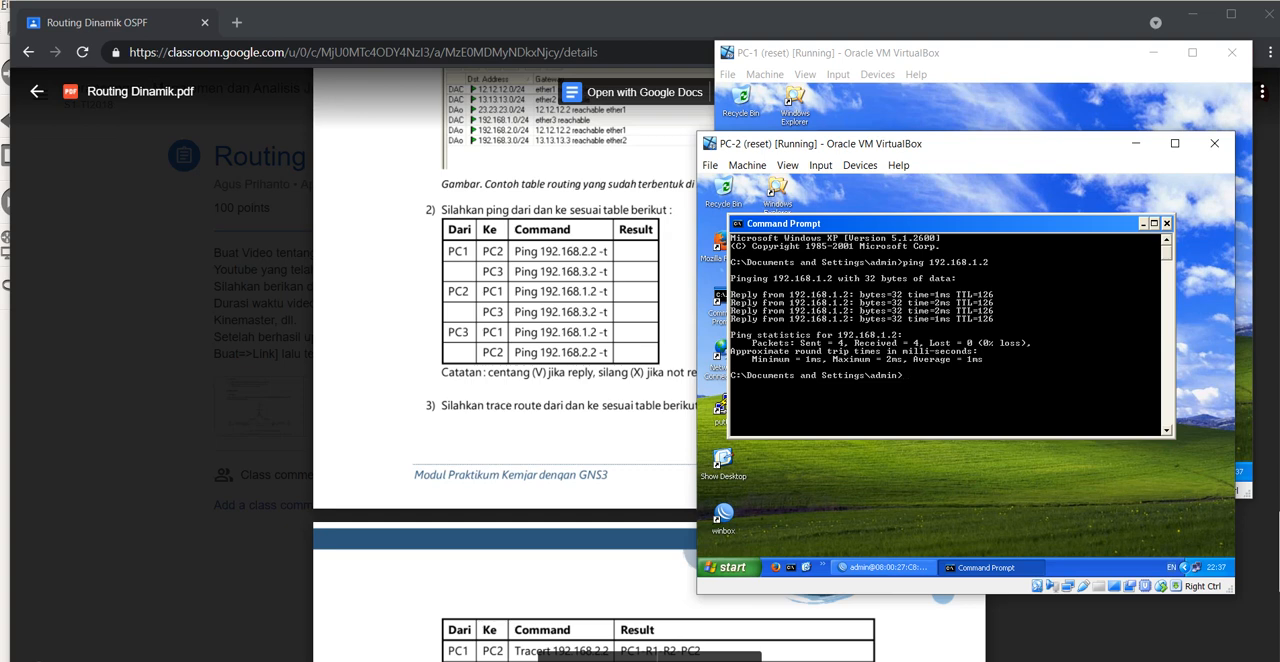
{"action": "type", "text": "ping 192.168.3.2"}
{"action": "key", "text": "Return"}
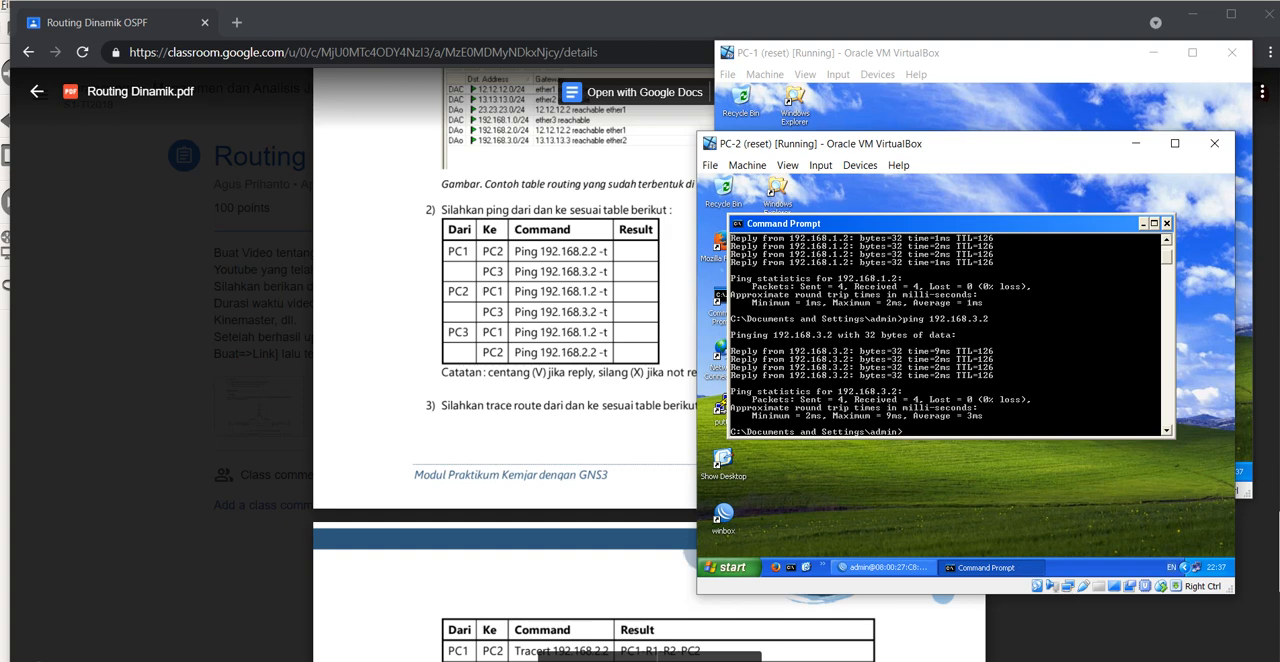
Step: Switch to PC-3, minimize its WinBox window and open a Command Prompt
{"action": "mouse_move", "coordinate": [799, 660]}
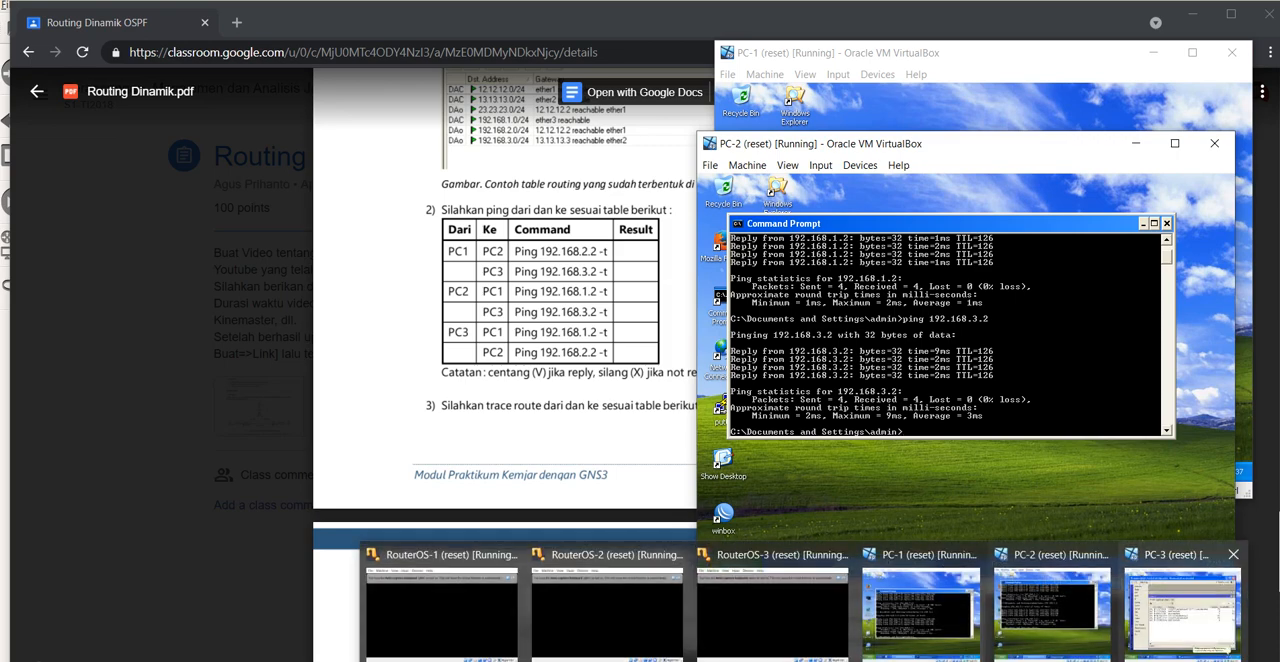
{"action": "left_click", "coordinate": [1182, 602]}
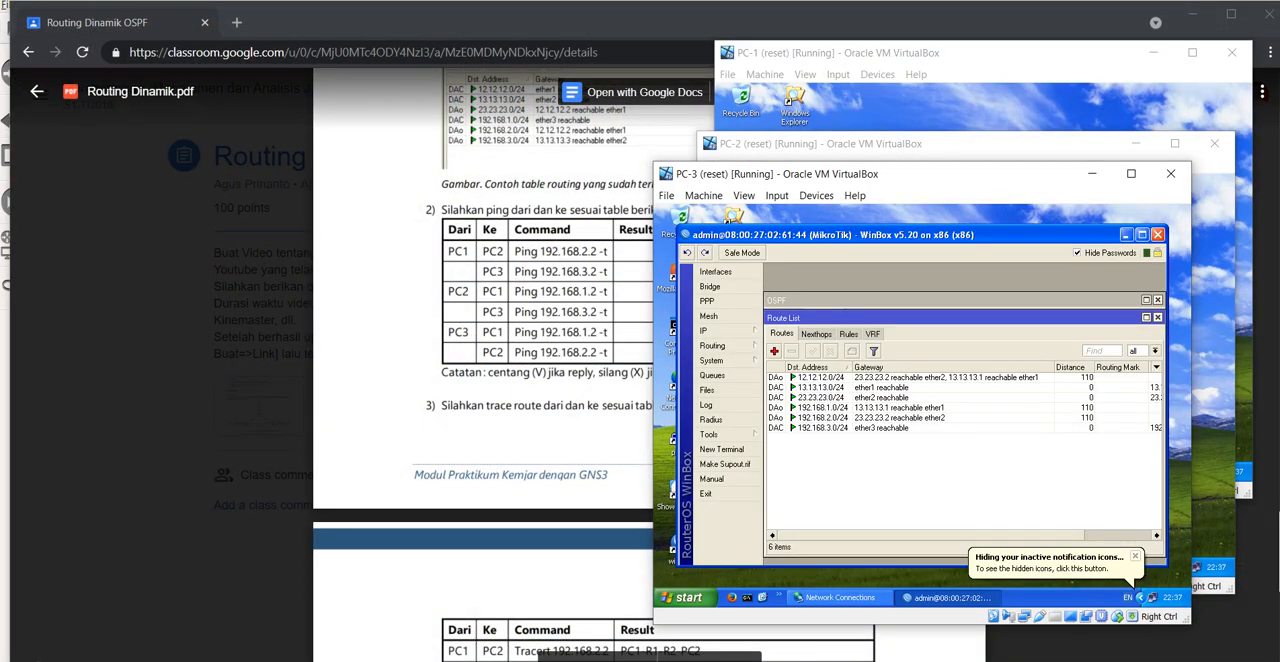
{"action": "left_click", "coordinate": [1126, 234]}
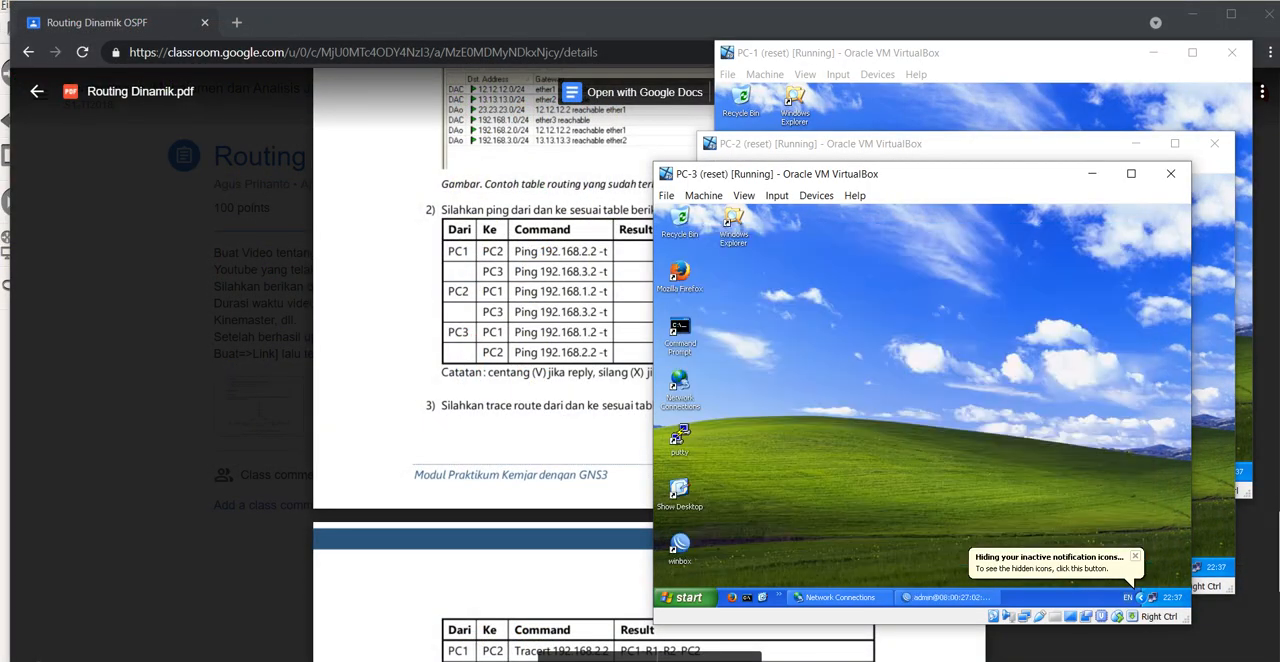
{"action": "double_click", "coordinate": [679, 330]}
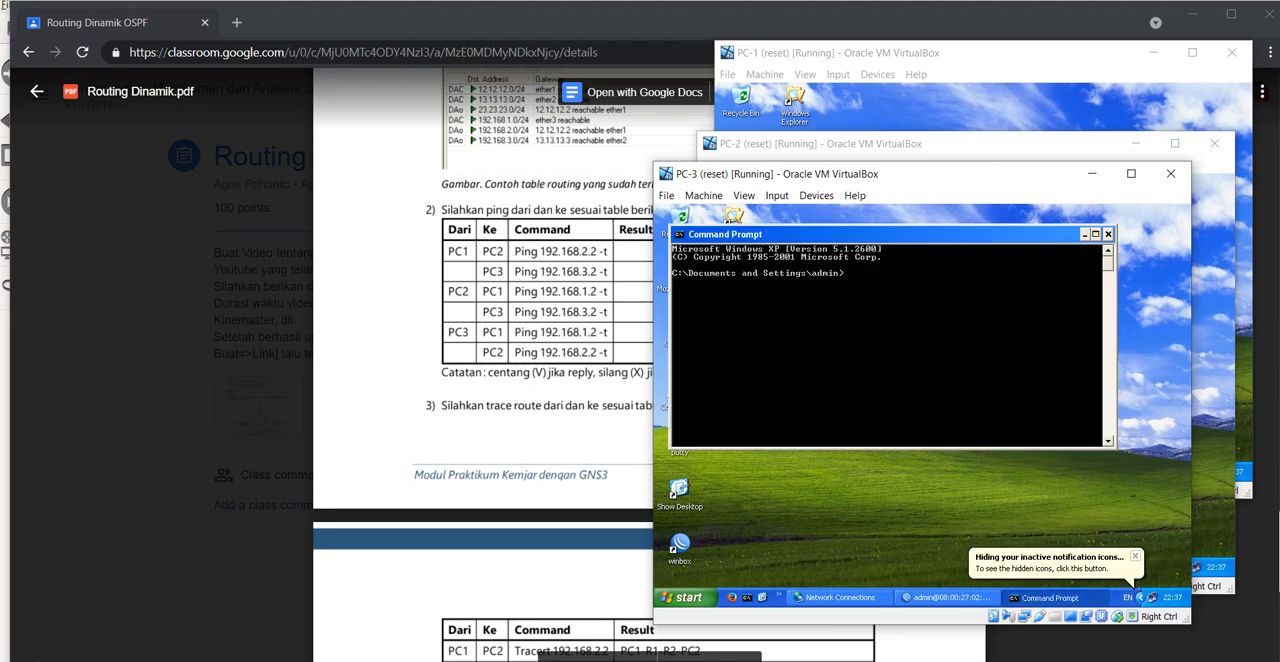
Step: From PC-3, ping PC-1 at 192.168.1.2 and PC-2 at 192.168.2.2
{"action": "type", "text": "ping 192.168"}
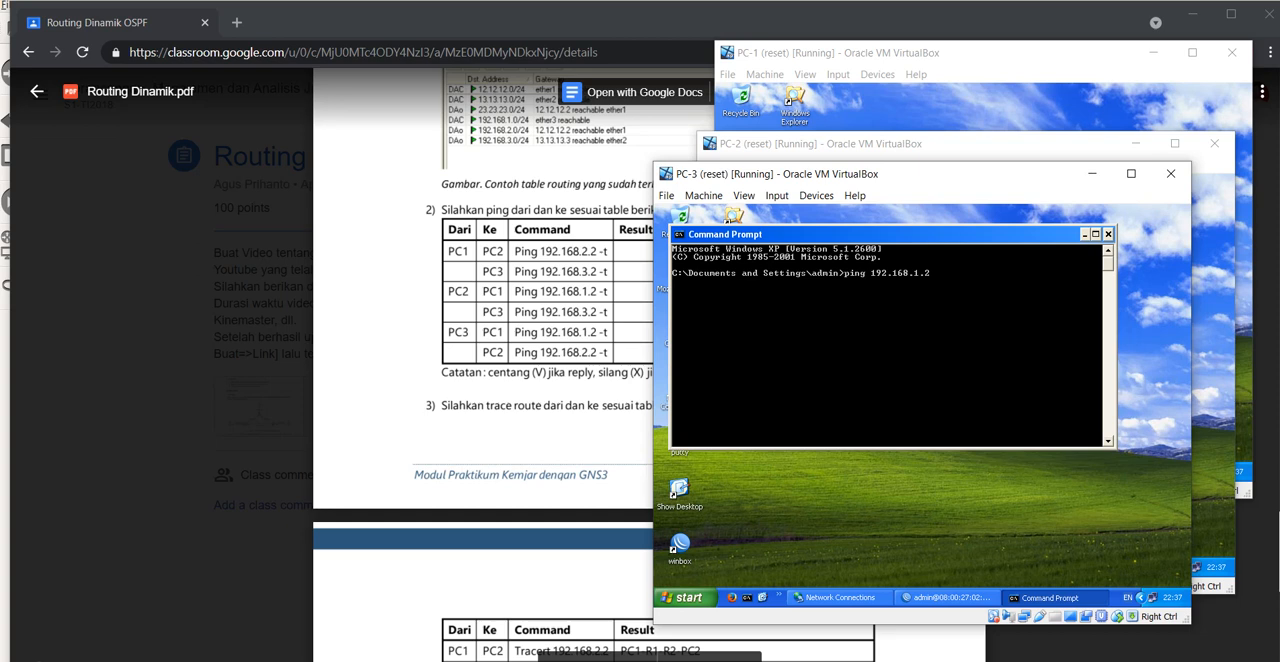
{"action": "type", "text": ".1.2"}
{"action": "key", "text": "Return"}
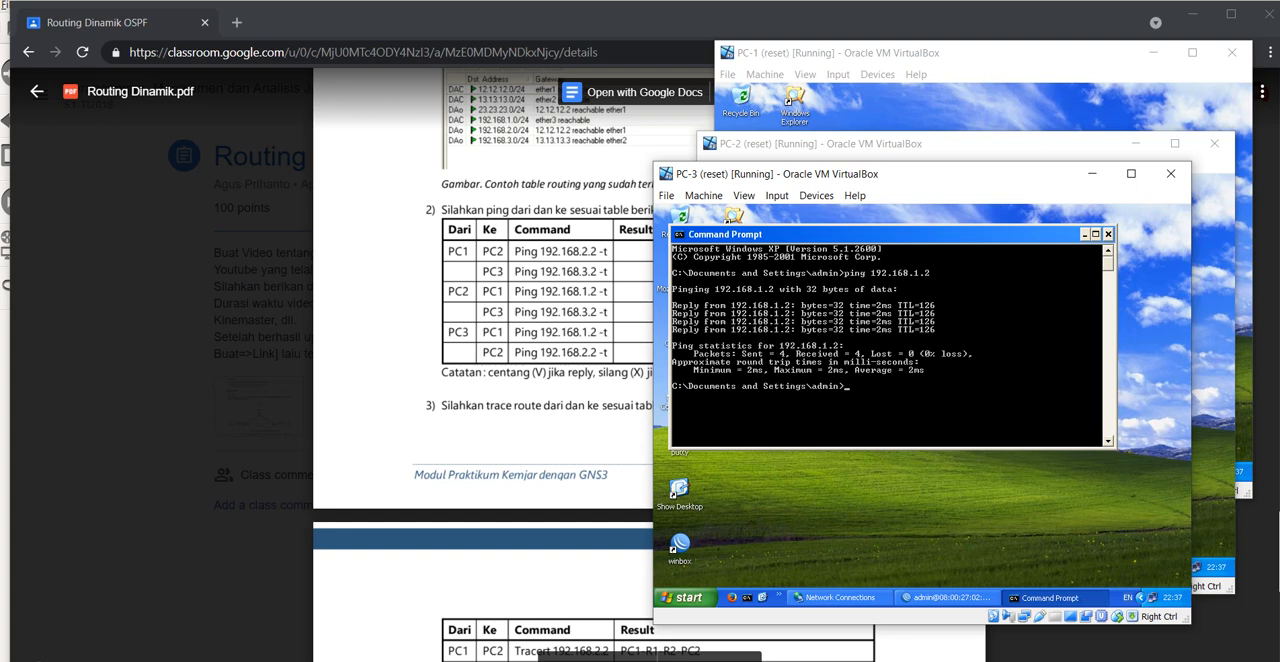
{"action": "key", "text": "Up"}
{"action": "key", "text": "BackSpace"}
{"action": "key", "text": "BackSpace"}
{"action": "type", "text": "2.2"}
{"action": "key", "text": "Return"}
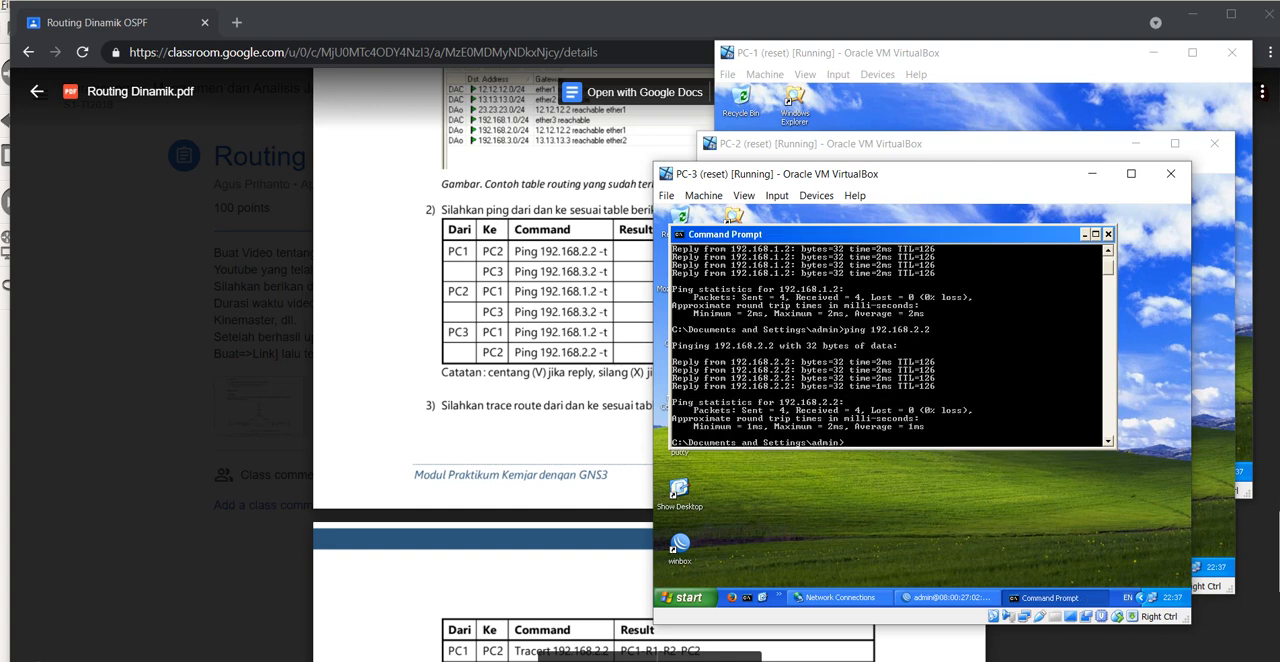
Step: Return to the module PDF in the browser and review the trace route table and the routing path diagram below it
{"action": "key", "text": "alt+Tab"}
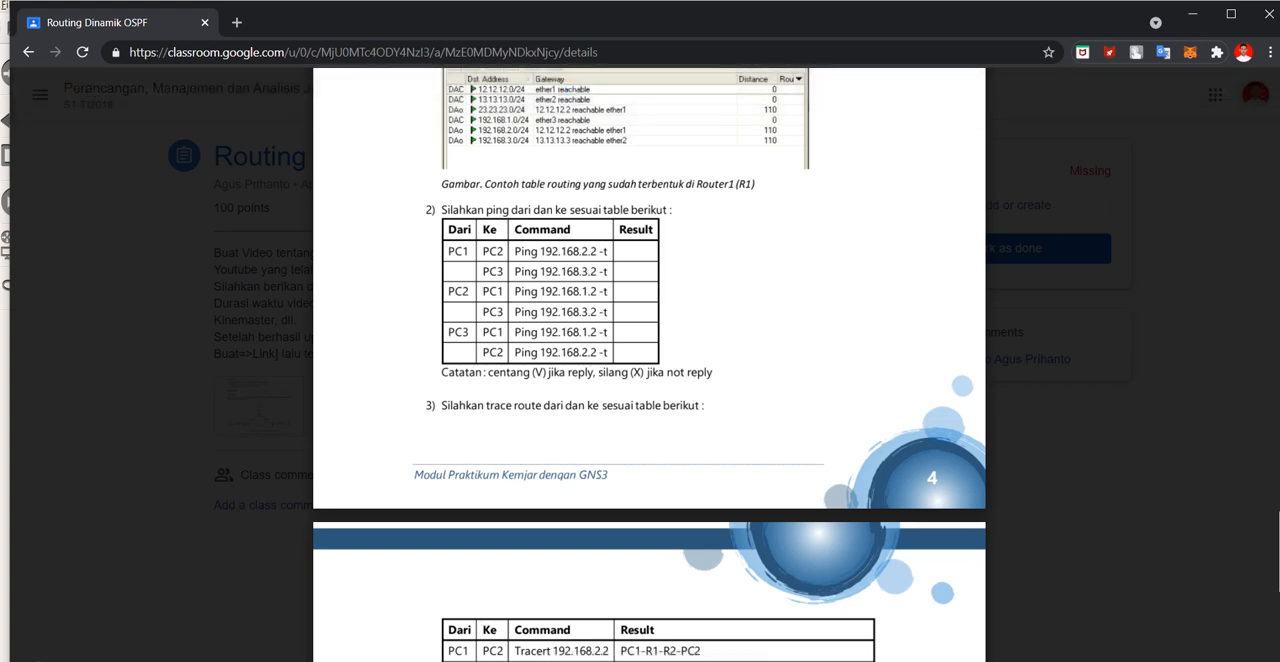
{"action": "scroll", "coordinate": [648, 365], "scroll_direction": "down", "scroll_amount": 3}
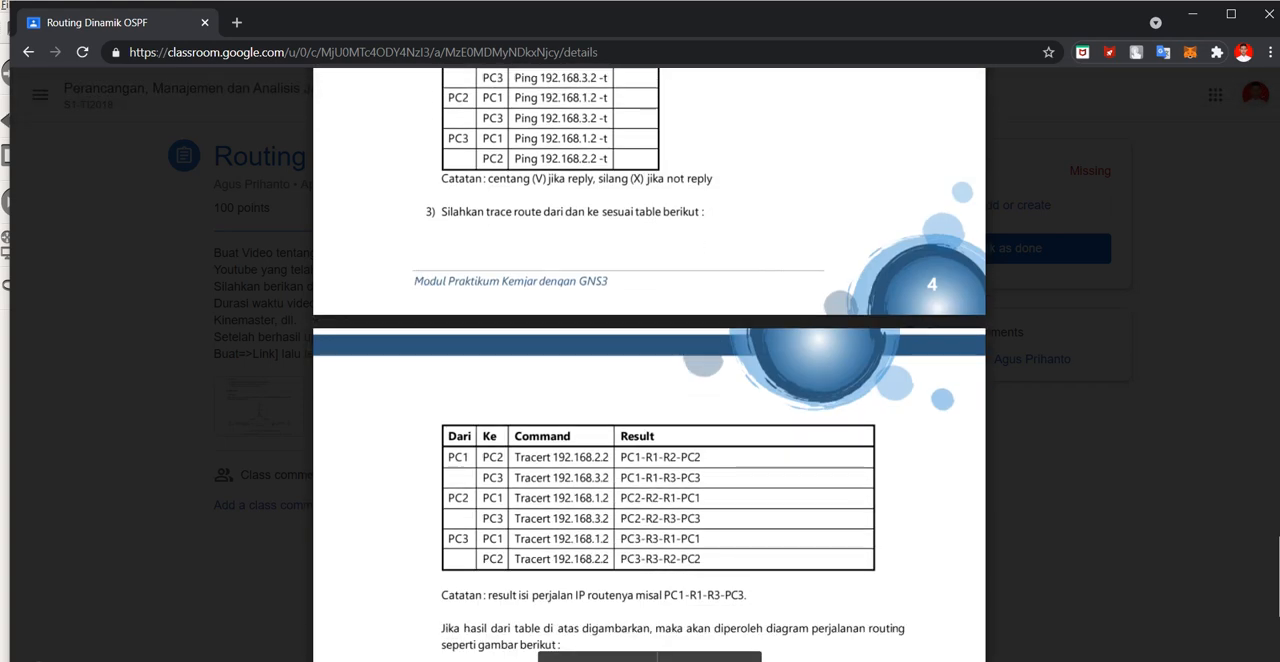
{"action": "scroll", "coordinate": [648, 365], "scroll_direction": "up", "scroll_amount": 5}
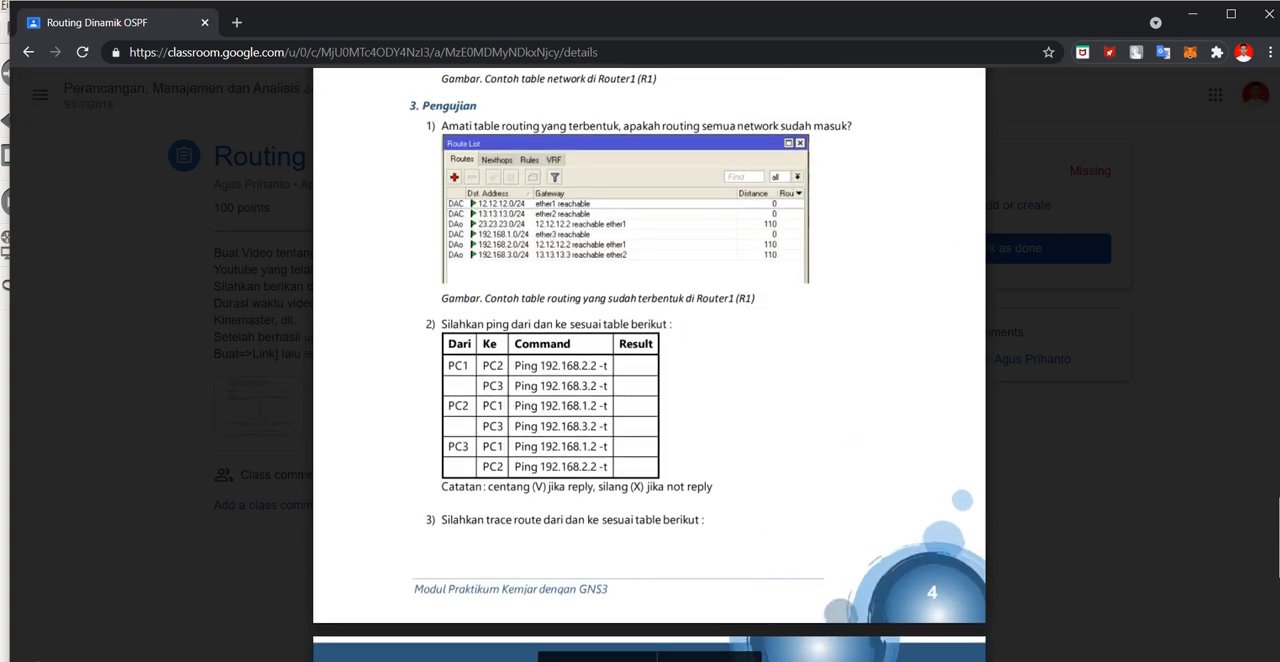
{"action": "scroll", "coordinate": [648, 365], "scroll_direction": "down", "scroll_amount": 6}
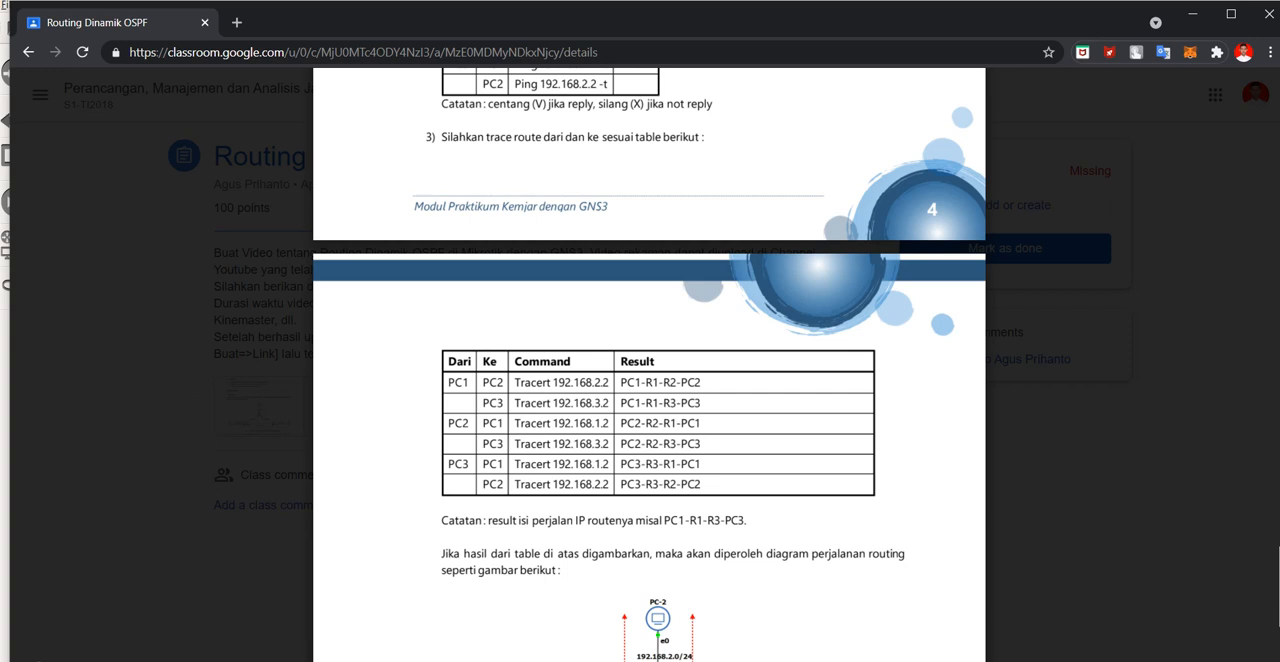
{"action": "scroll", "coordinate": [648, 365], "scroll_direction": "down", "scroll_amount": 1}
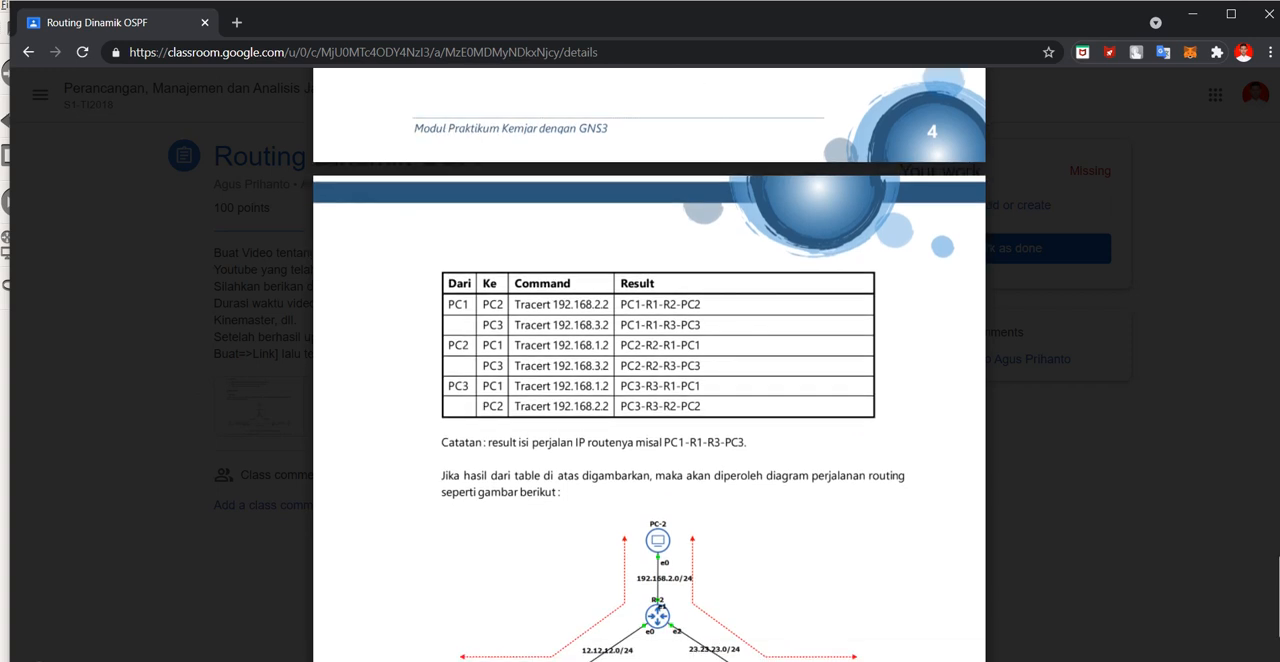